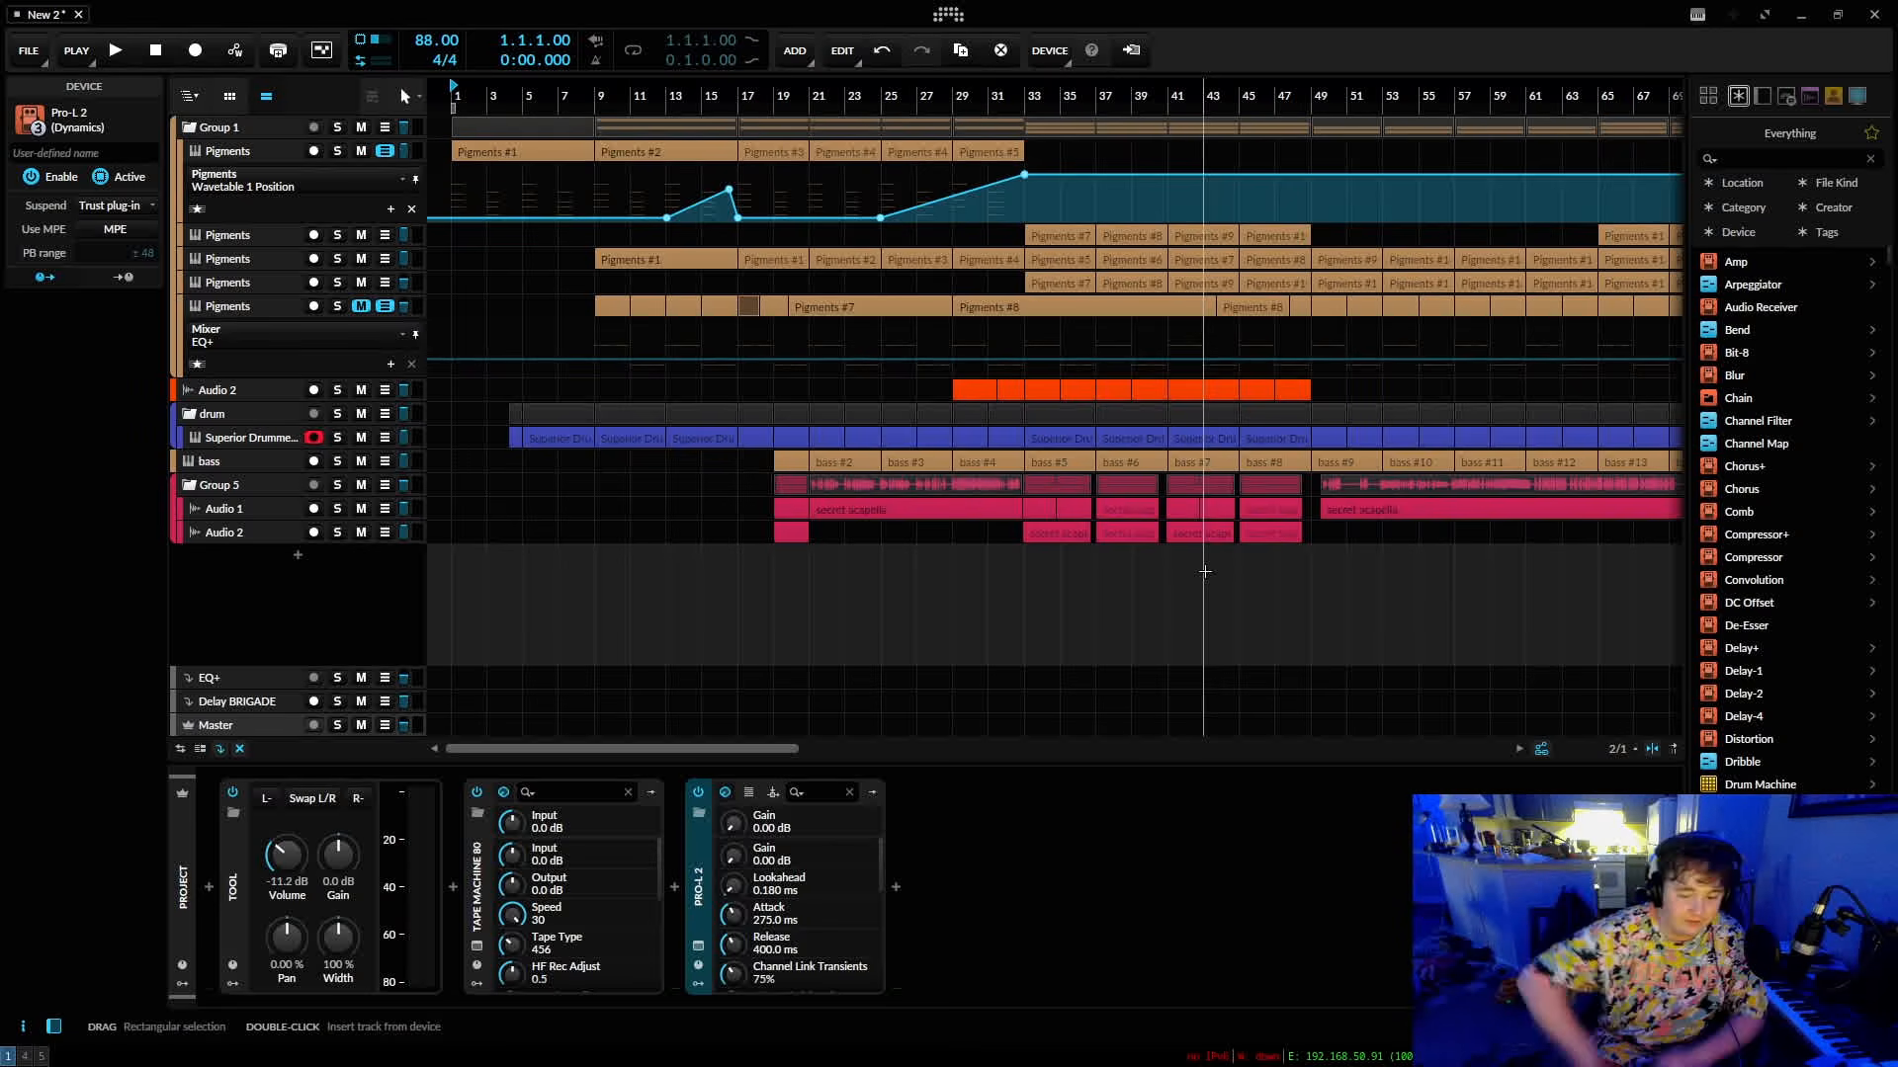
Insert a Filter+ device after Pro-L 2 at the end of the effects chain.
click(808, 608)
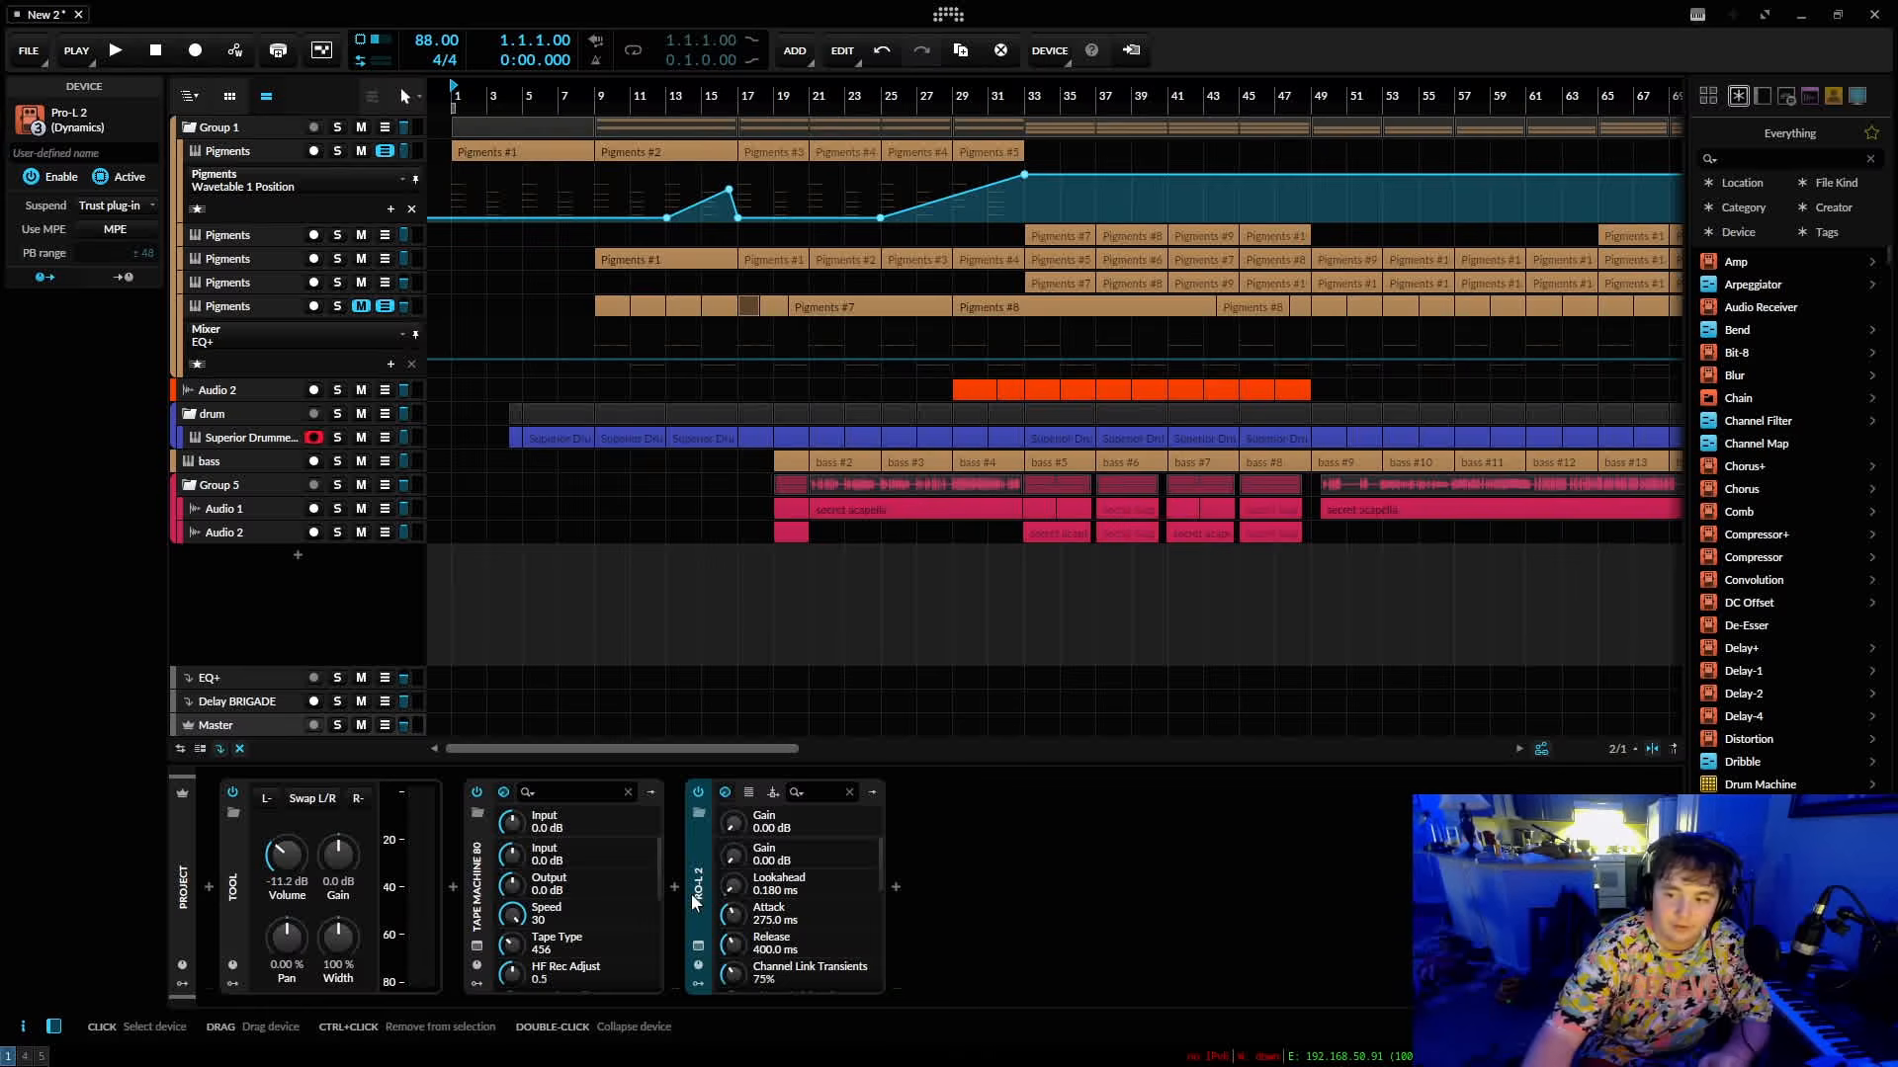
click(893, 905)
text(fill)
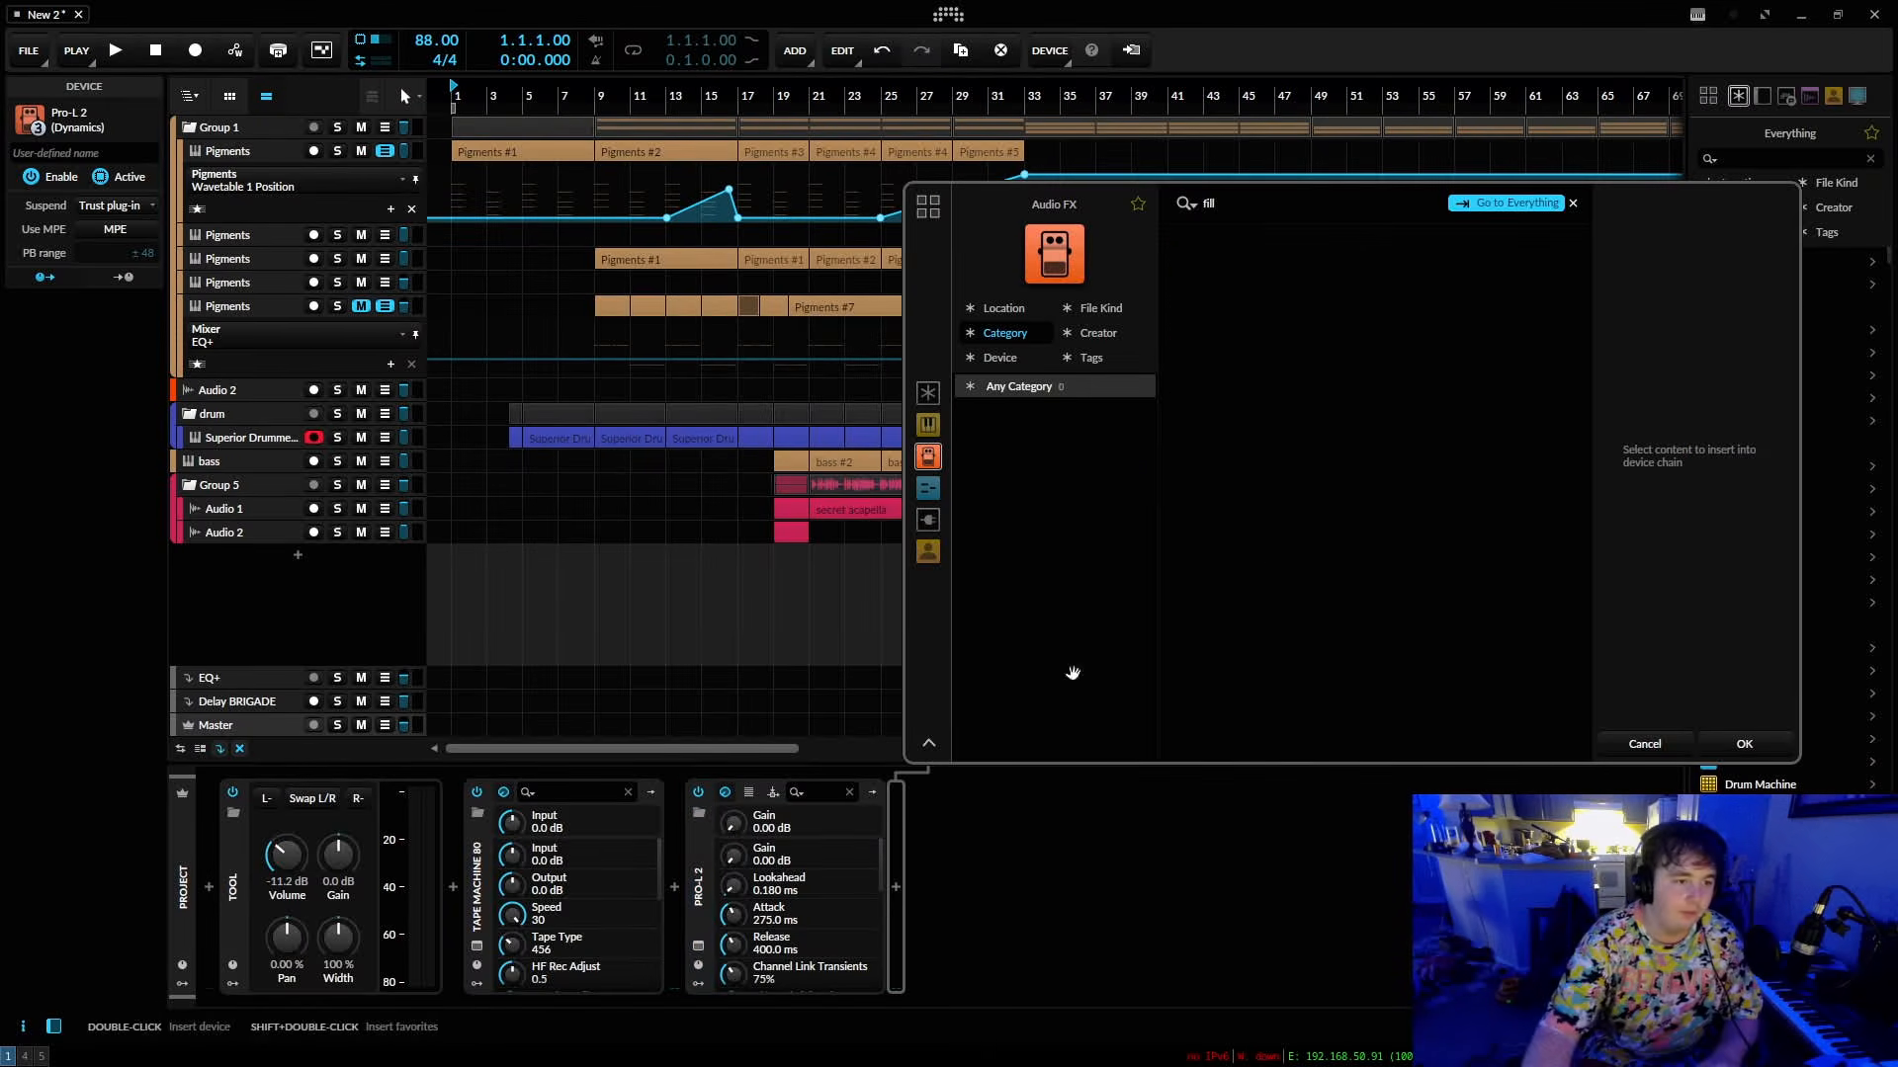
key(BackSpace)
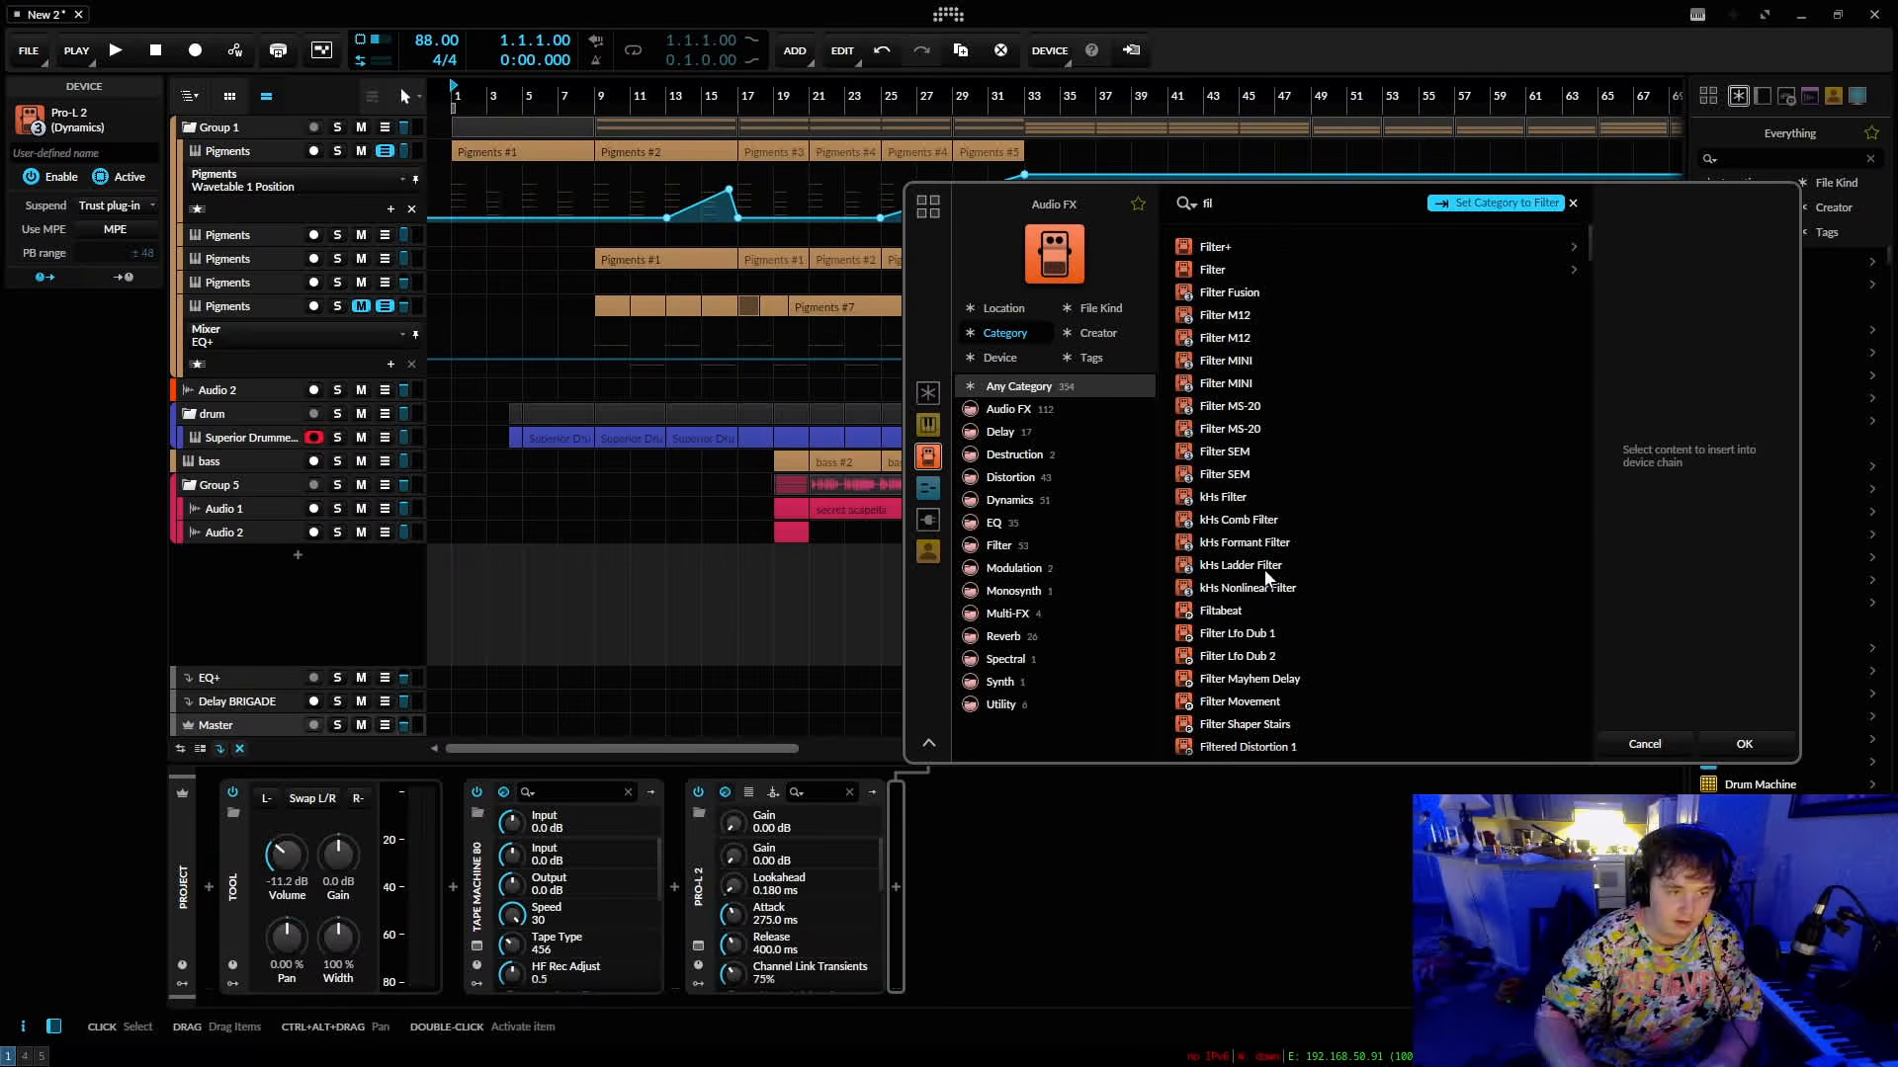
click(1214, 267)
click(1214, 241)
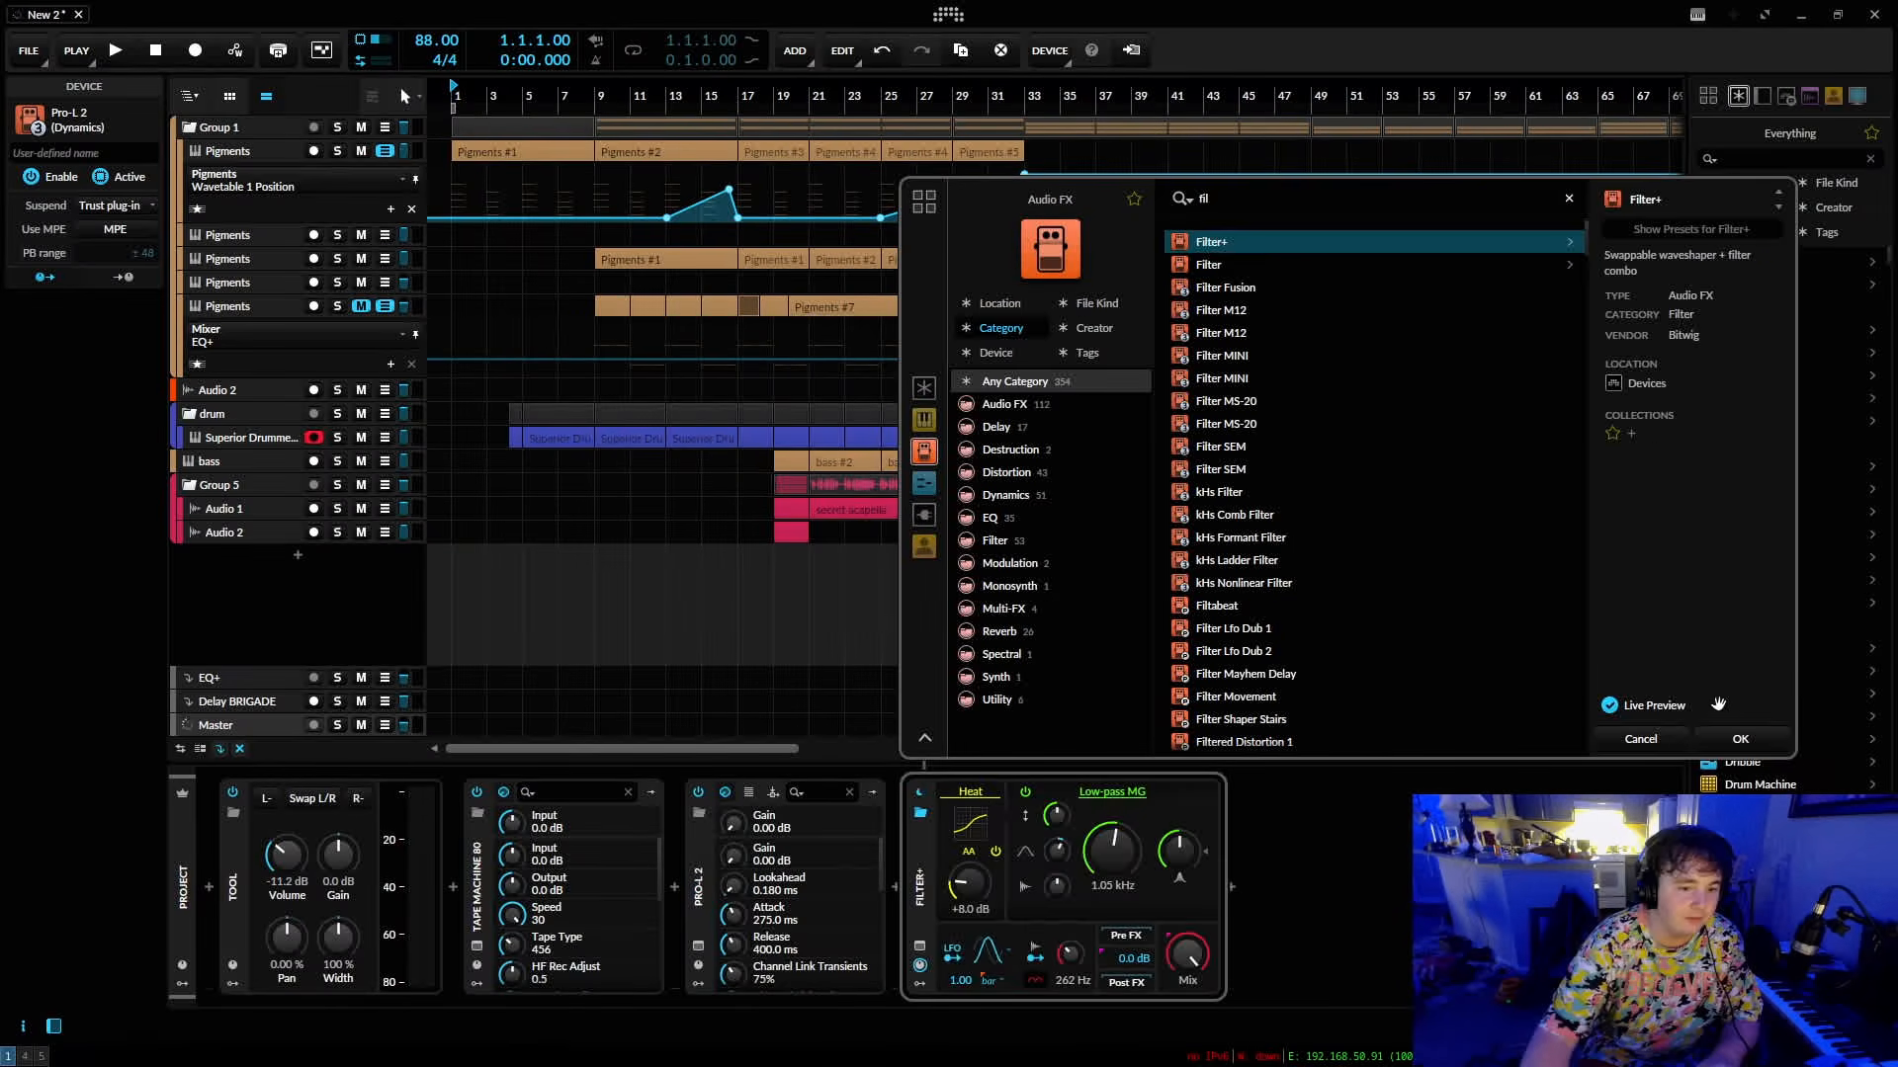
click(1740, 739)
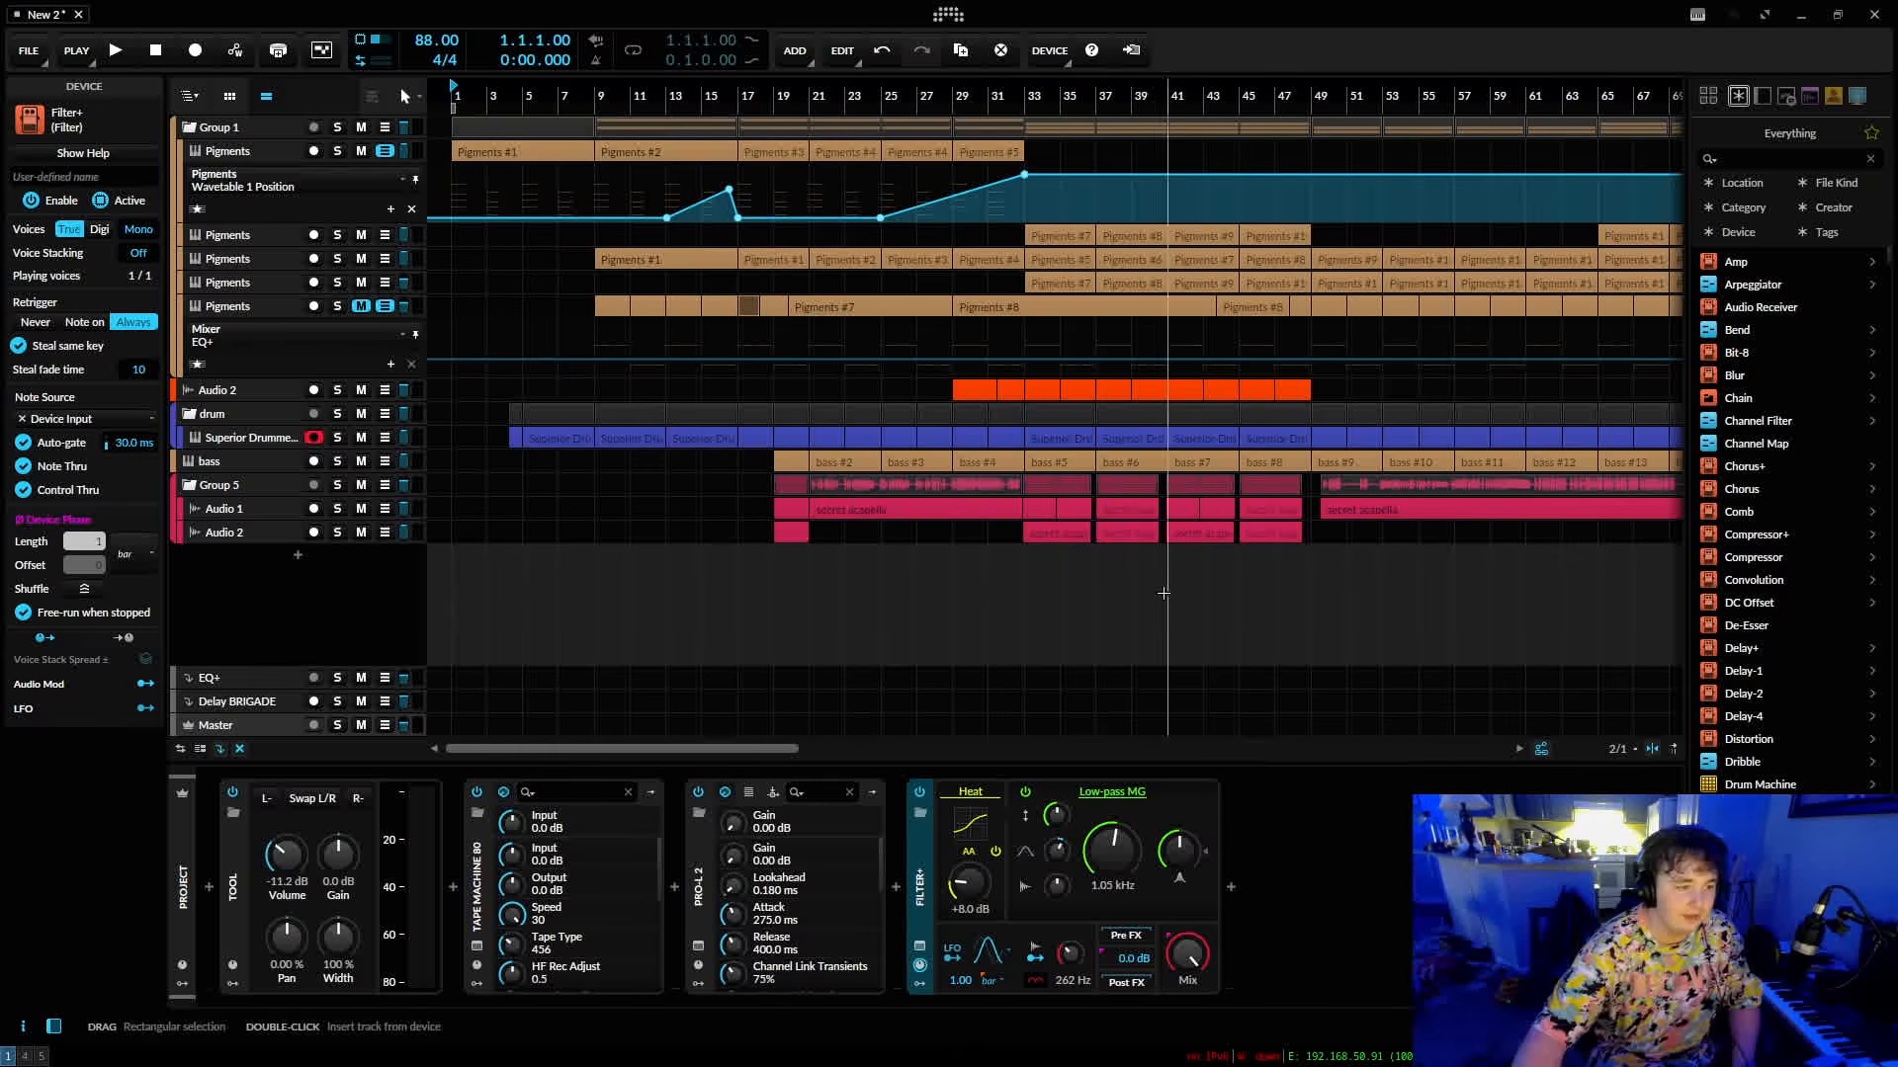
Play the arrangement from bar 1 and raise the Filter+ low-pass cutoff to 8.87 kHz.
drag(523, 96, 606, 97)
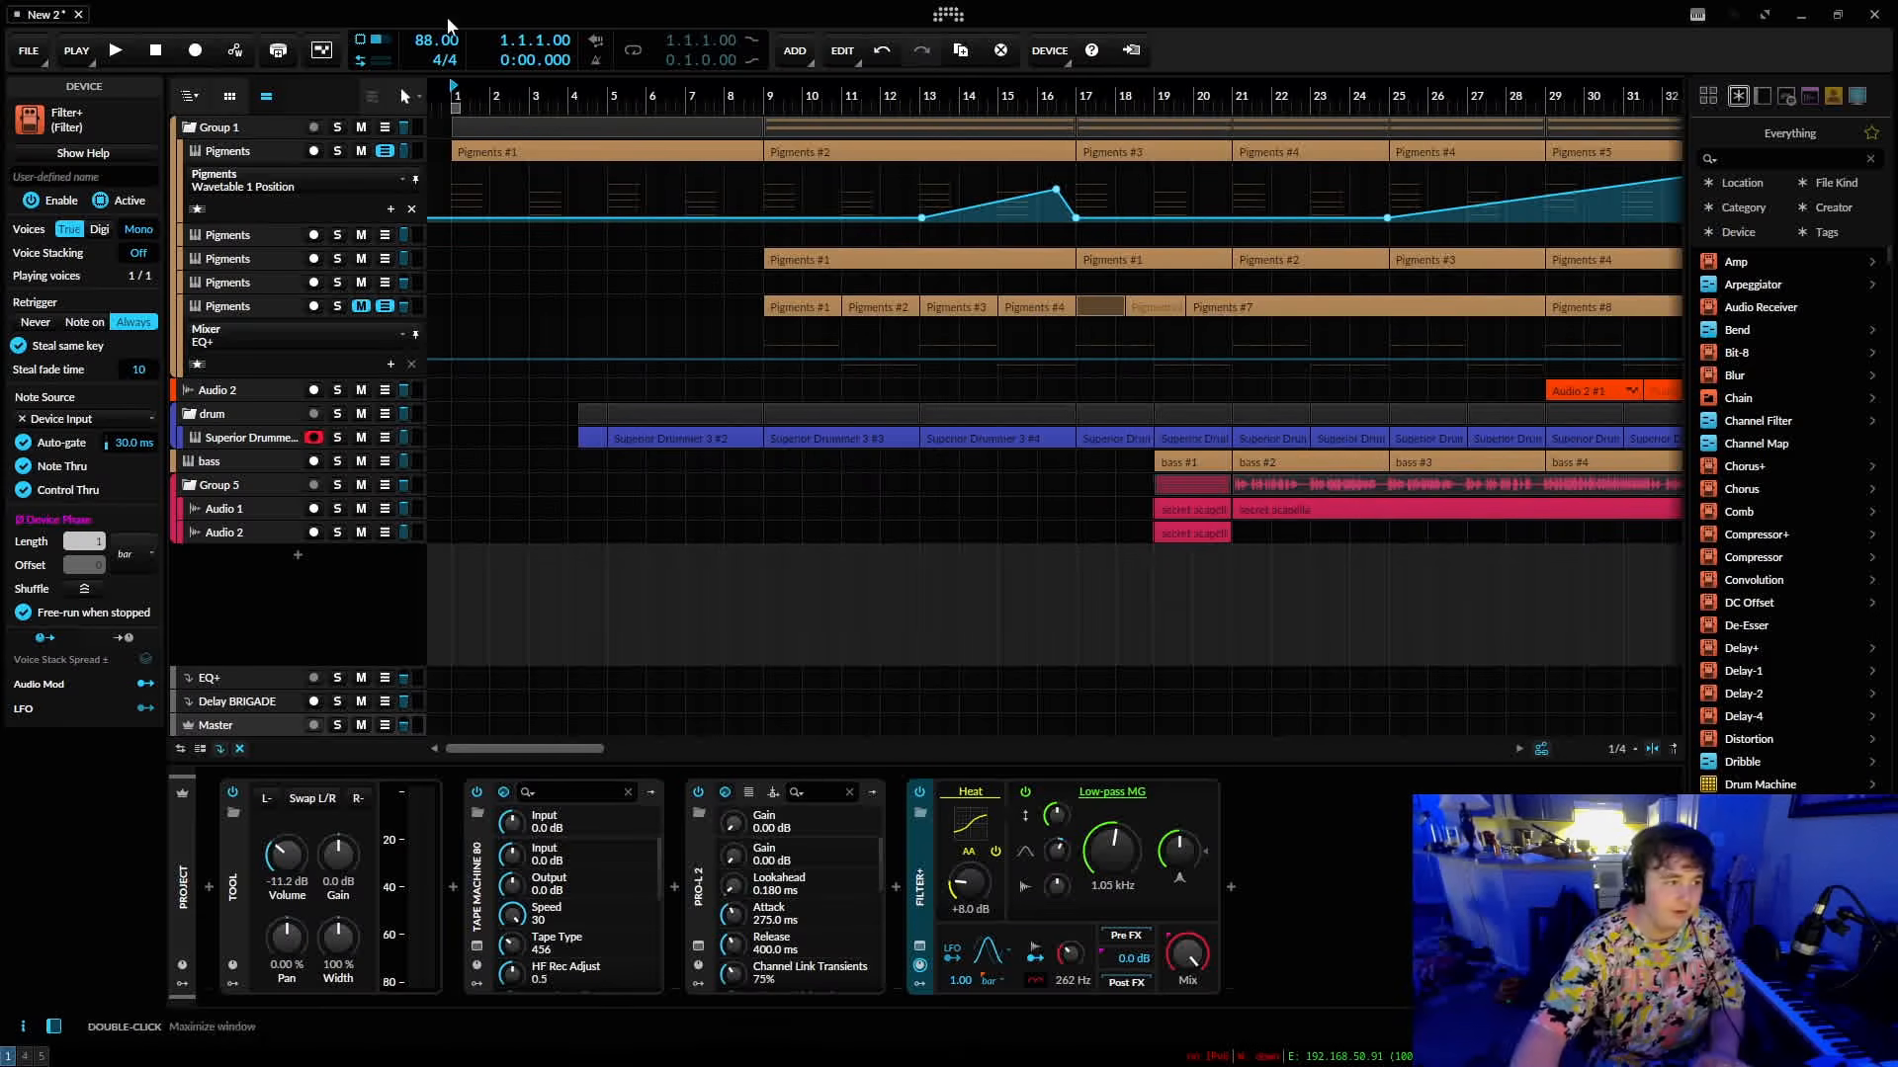
drag(475, 97, 474, 59)
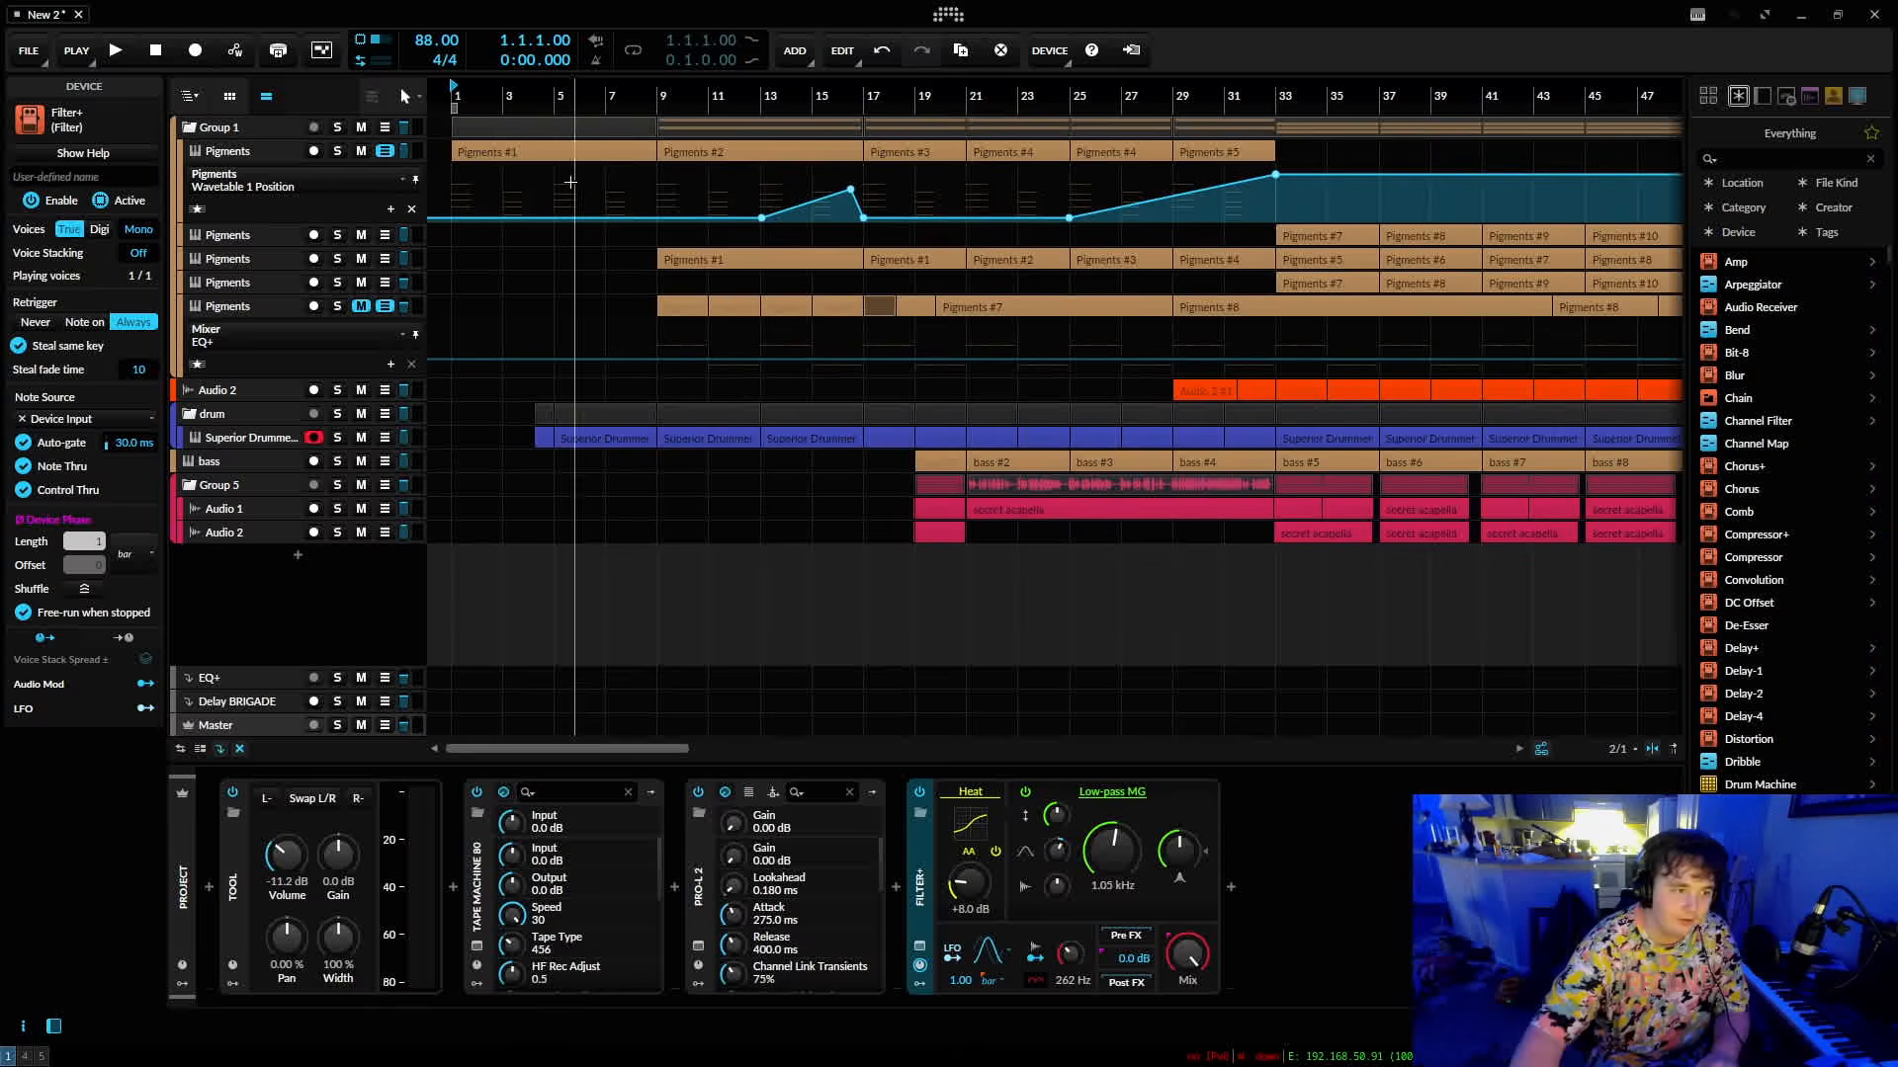
drag(473, 96, 522, 110)
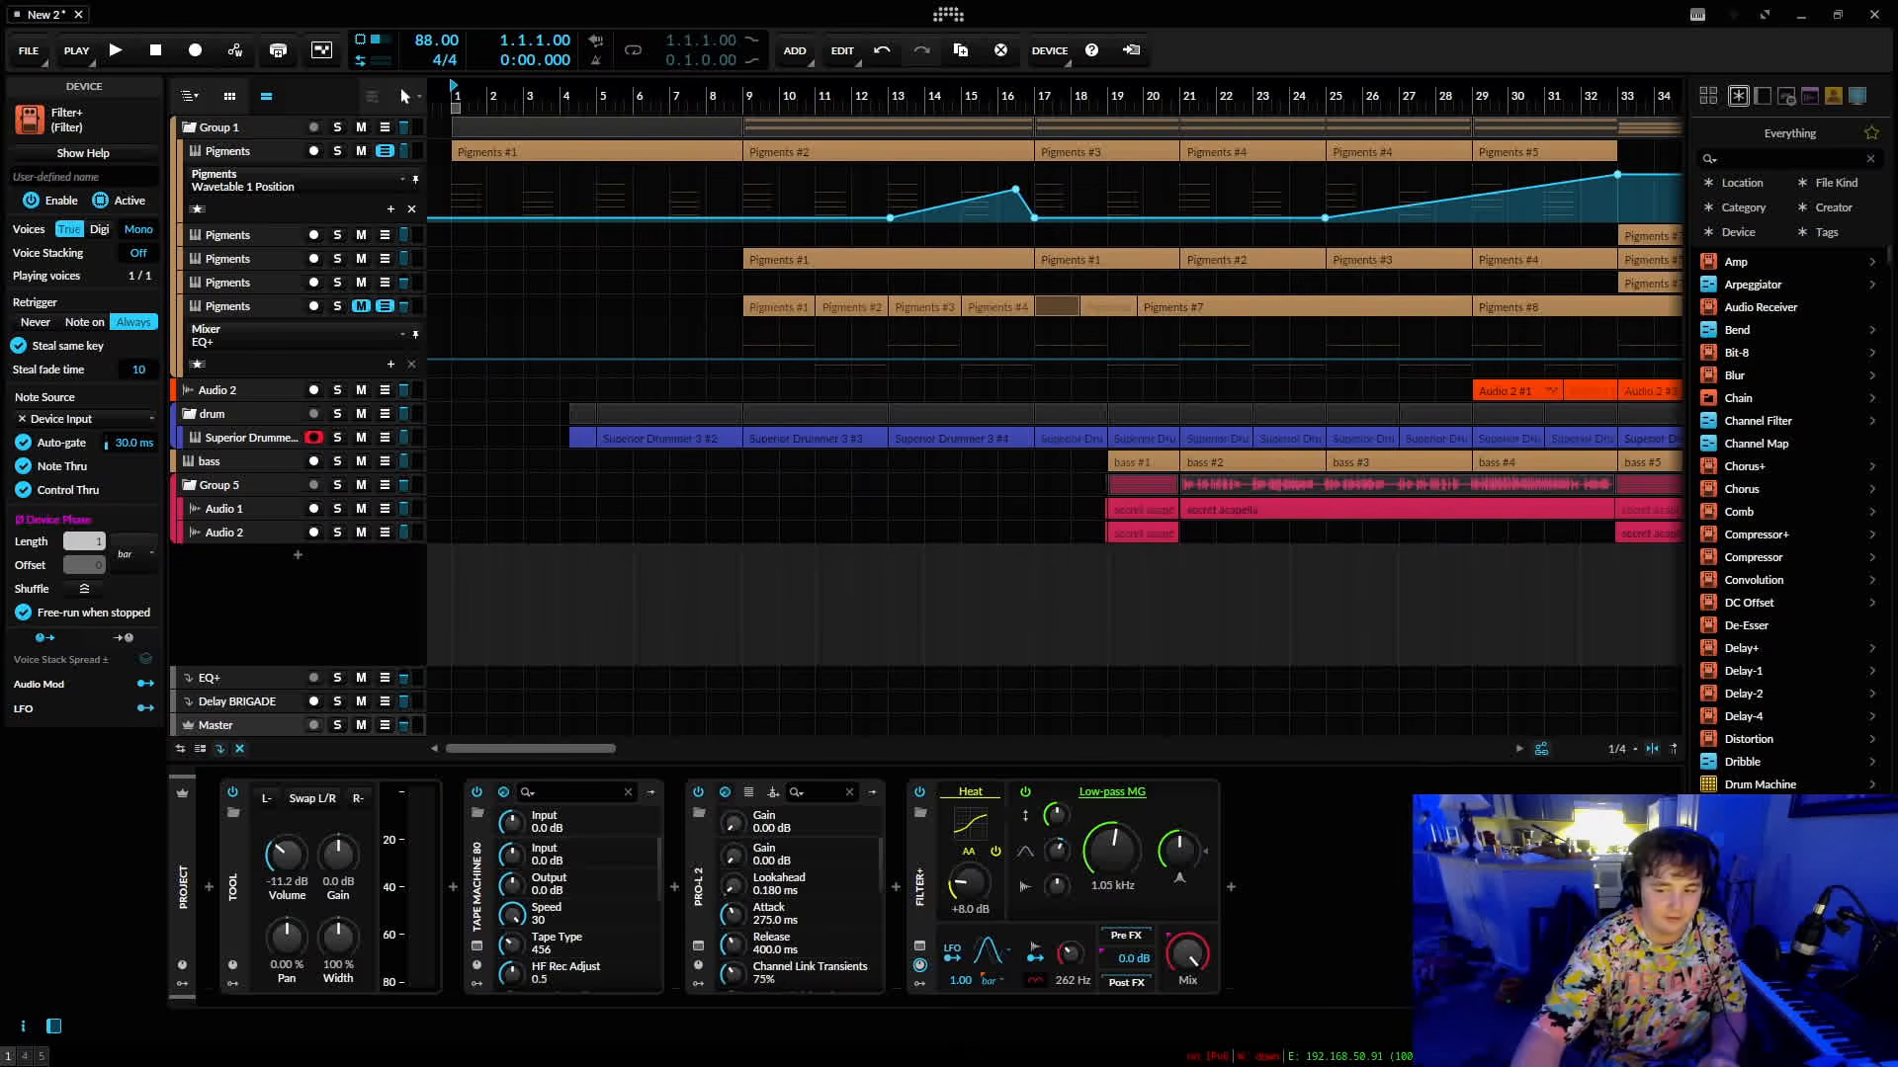
key(space)
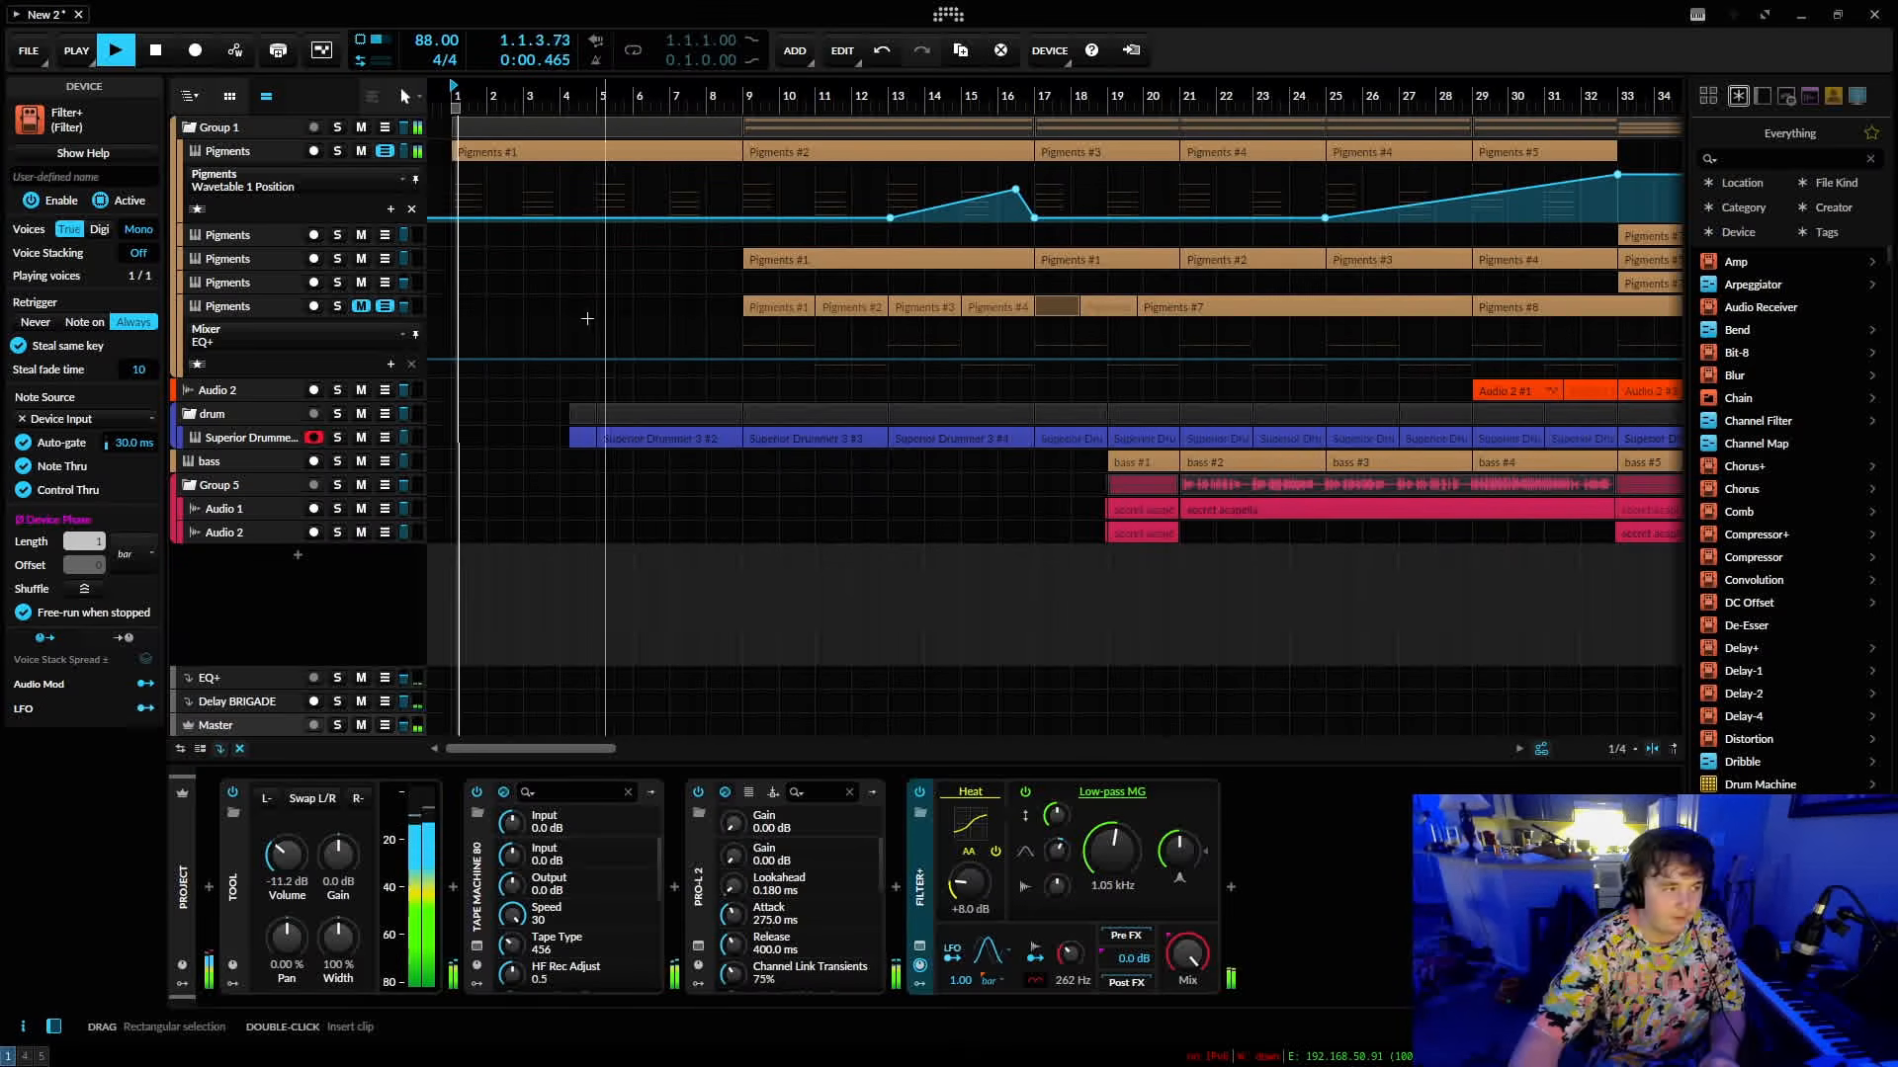
drag(1112, 856, 1181, 854)
Add a plain Filter device after Filter+ in the effects chain.
click(1230, 886)
text(fil)
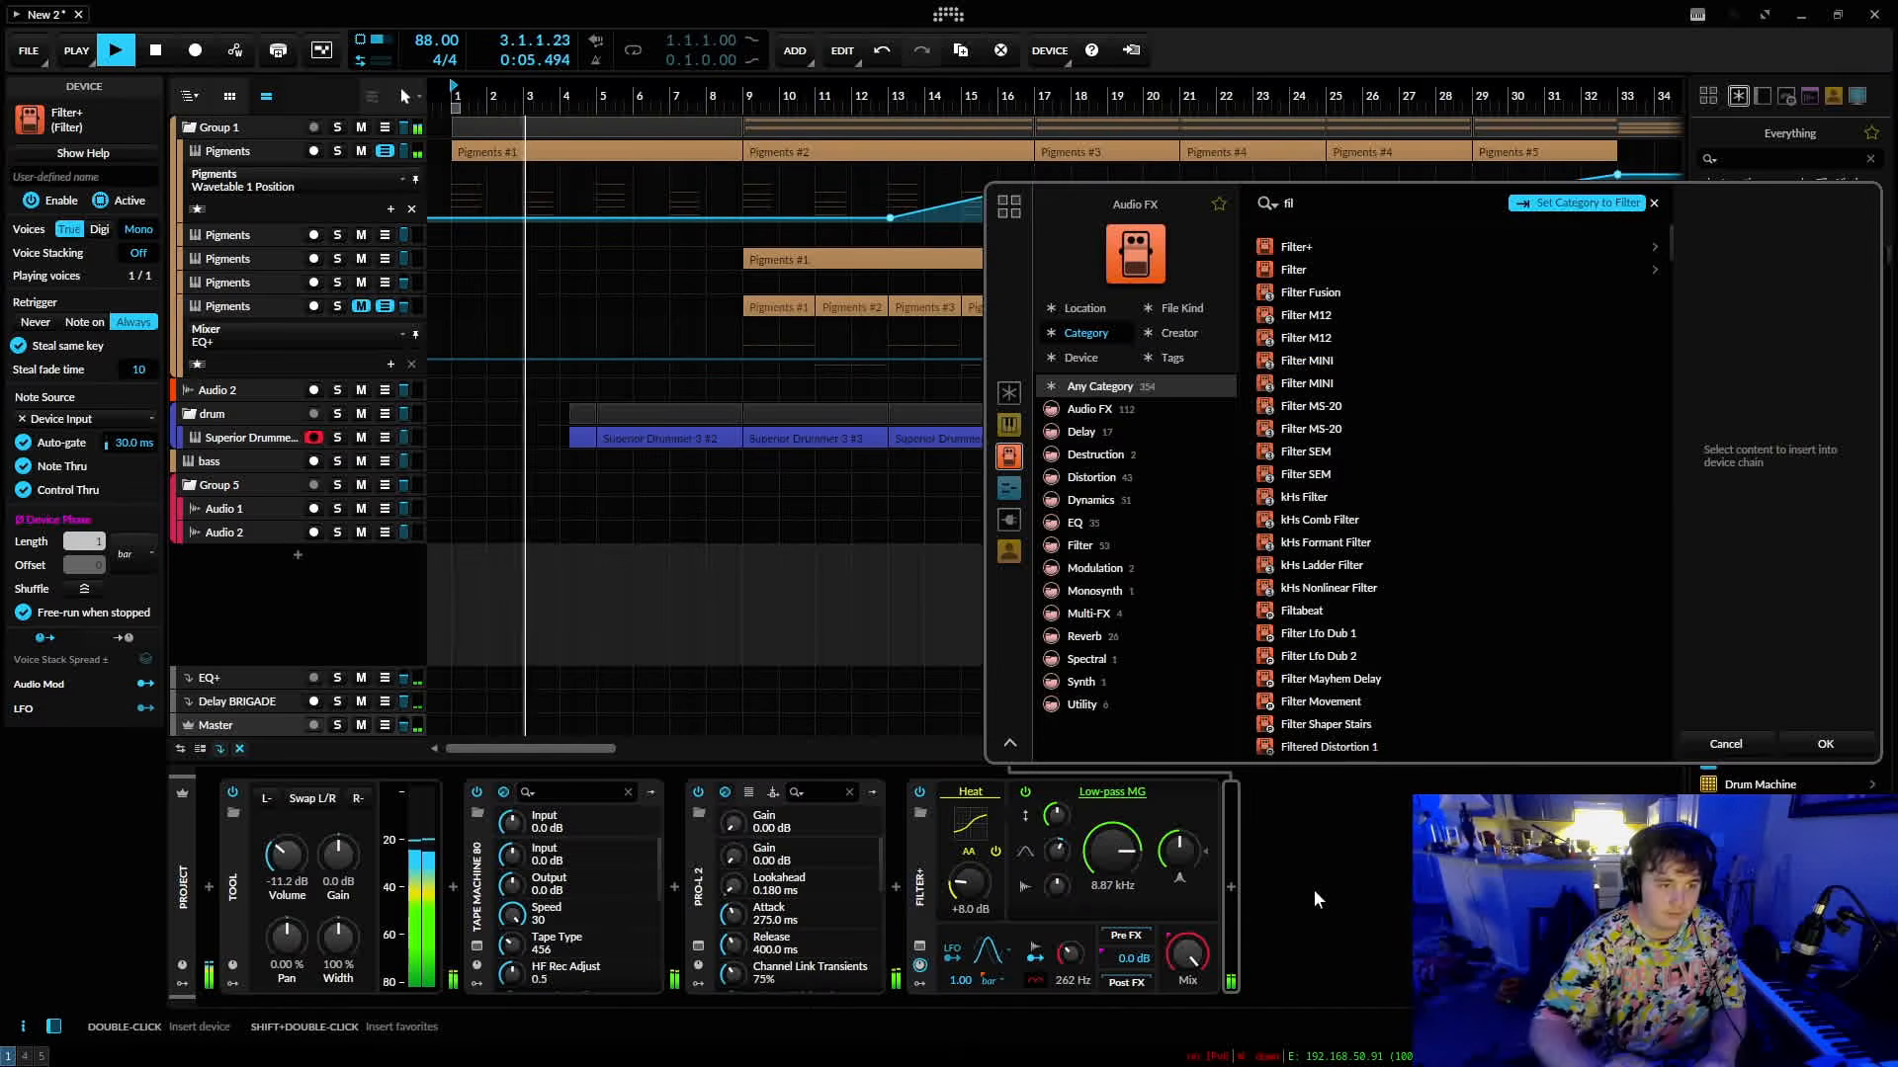
click(1294, 270)
click(1825, 740)
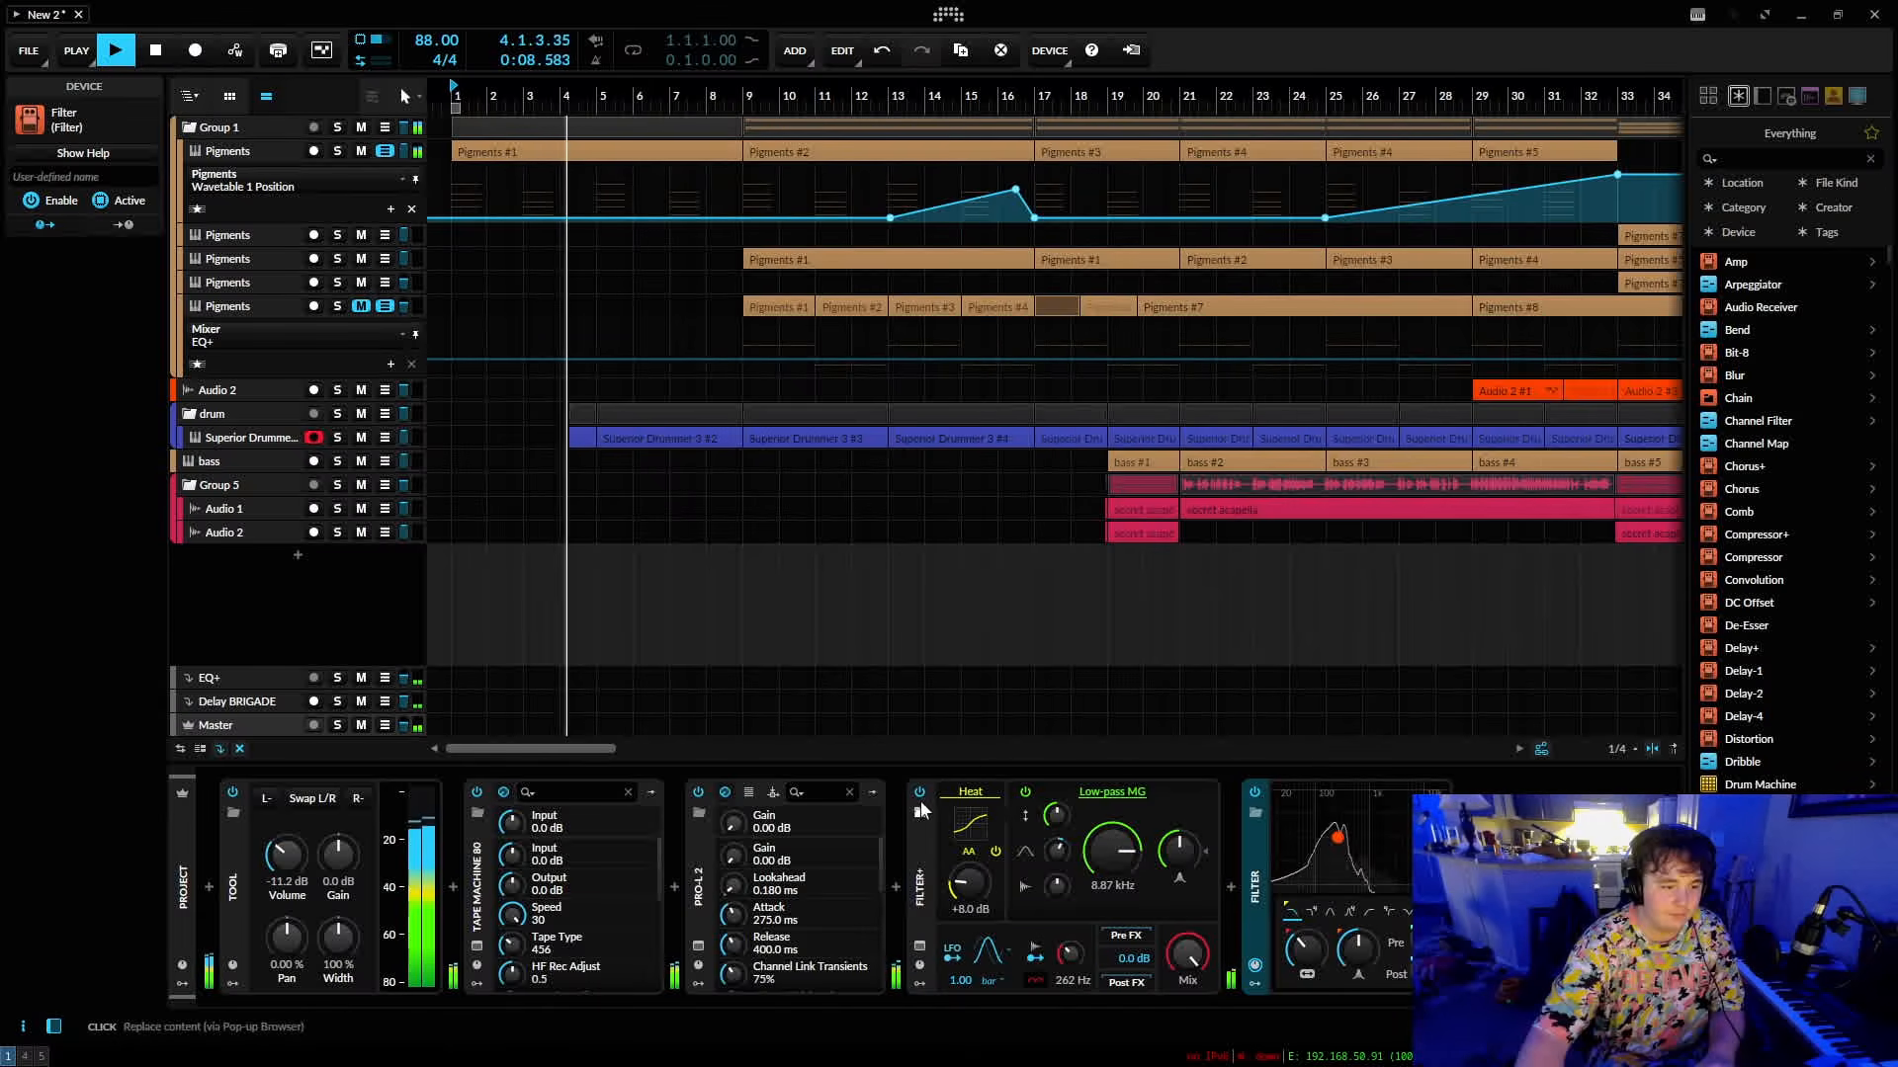
Disable Filter+, adjust the new Filter's frequency and map that frequency to a controller.
drag(1318, 964, 1288, 874)
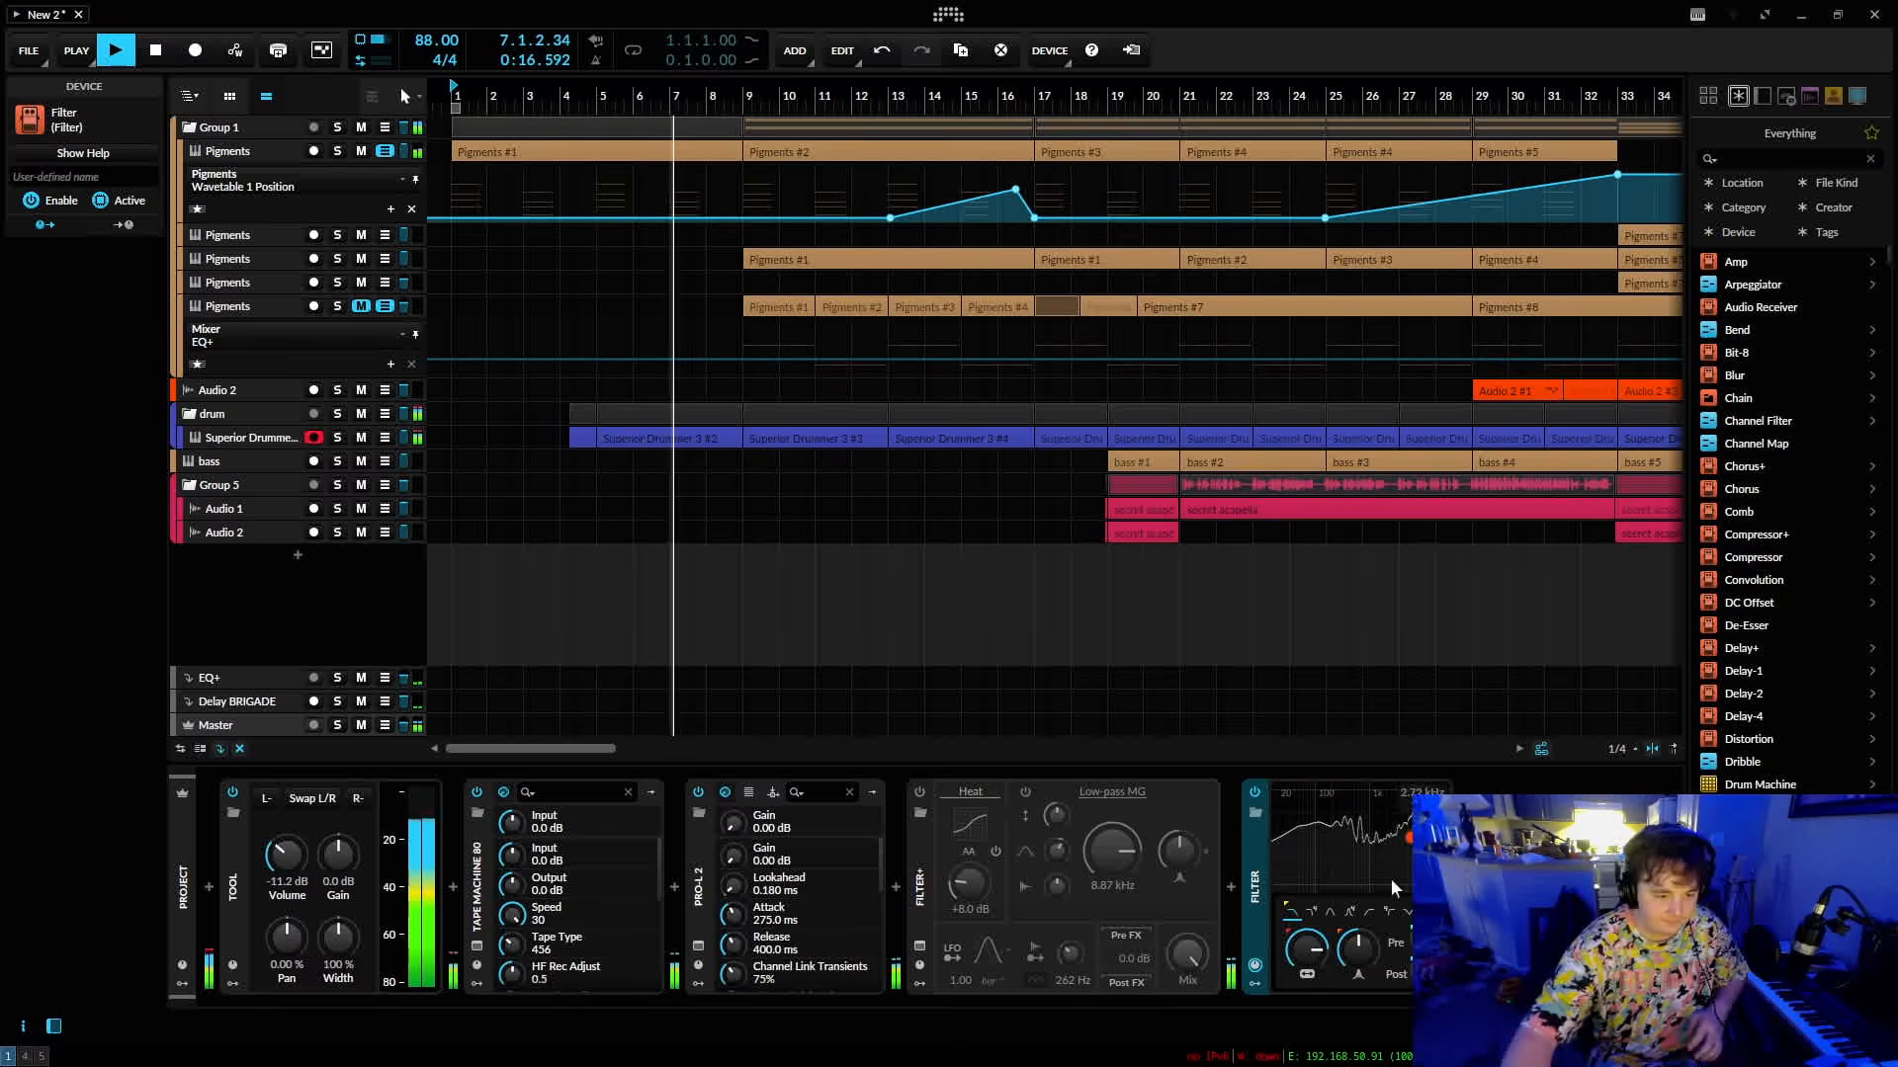
right_click(1322, 939)
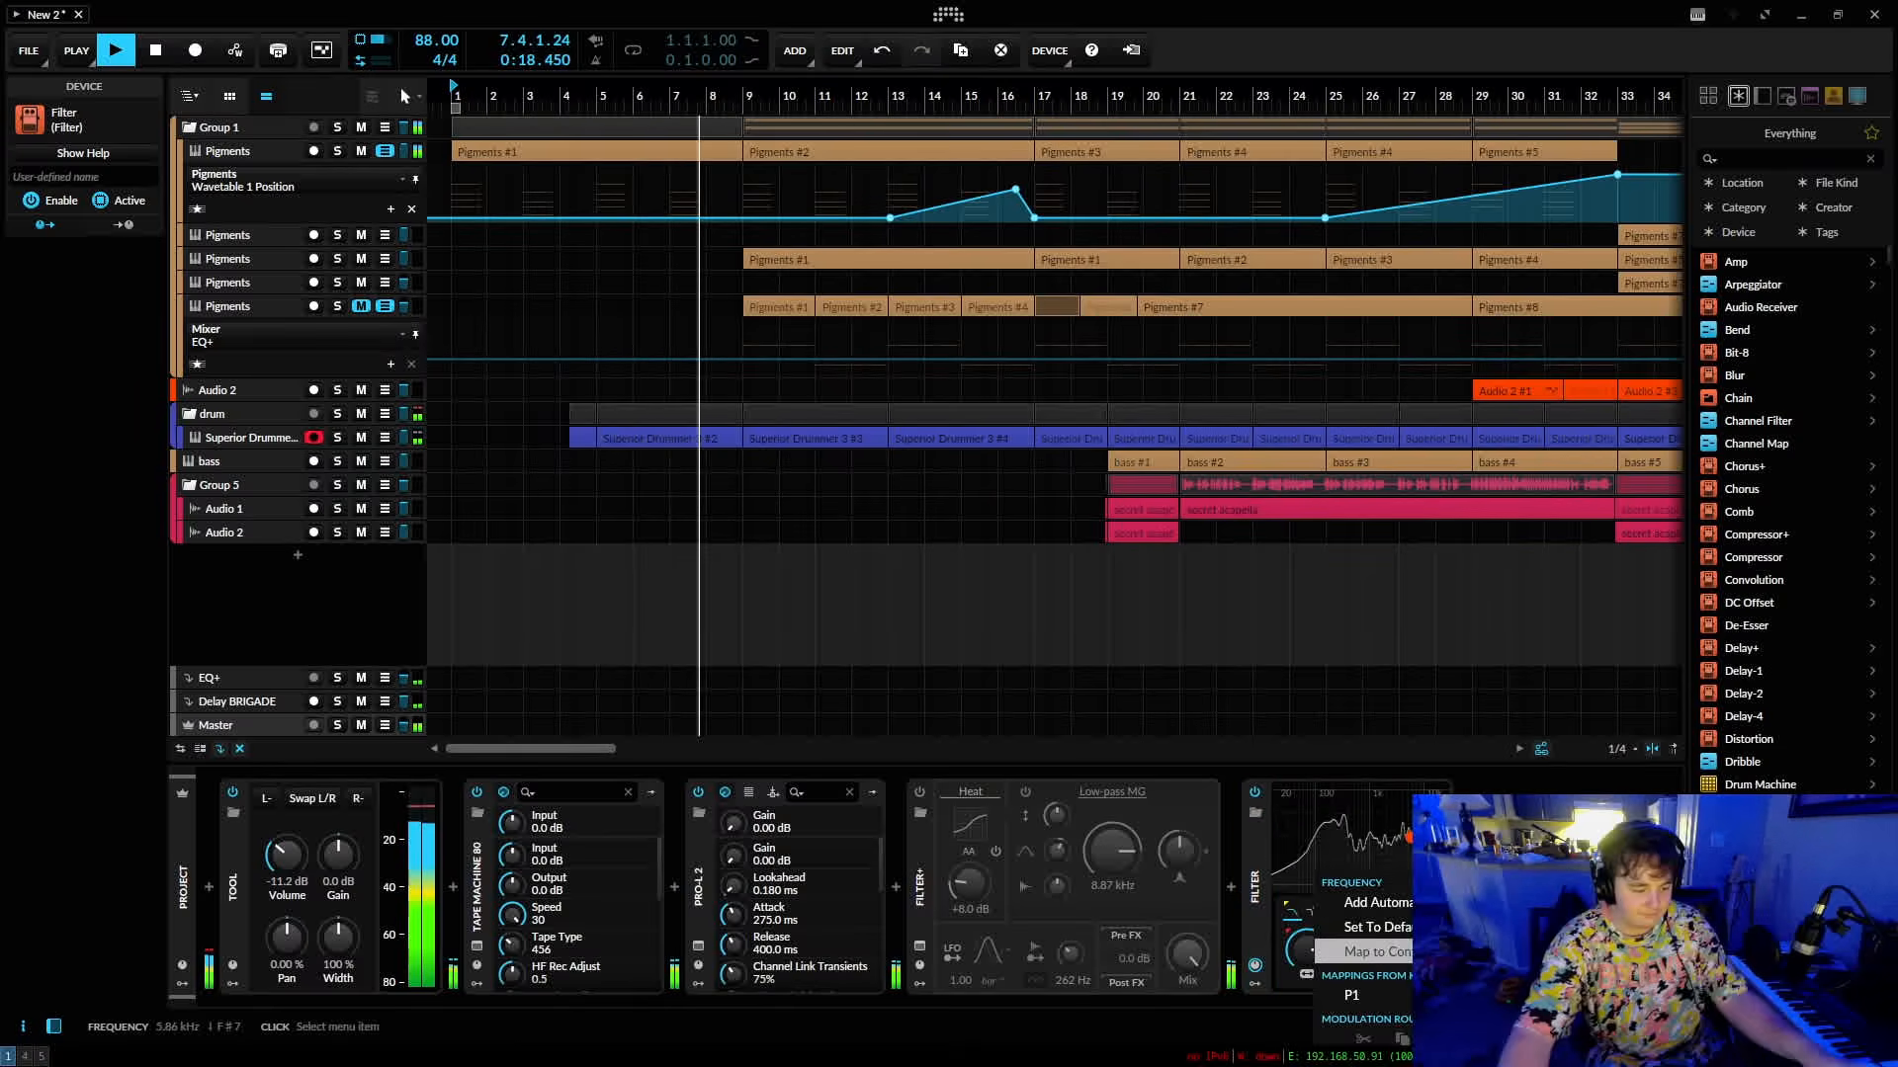
click(1369, 951)
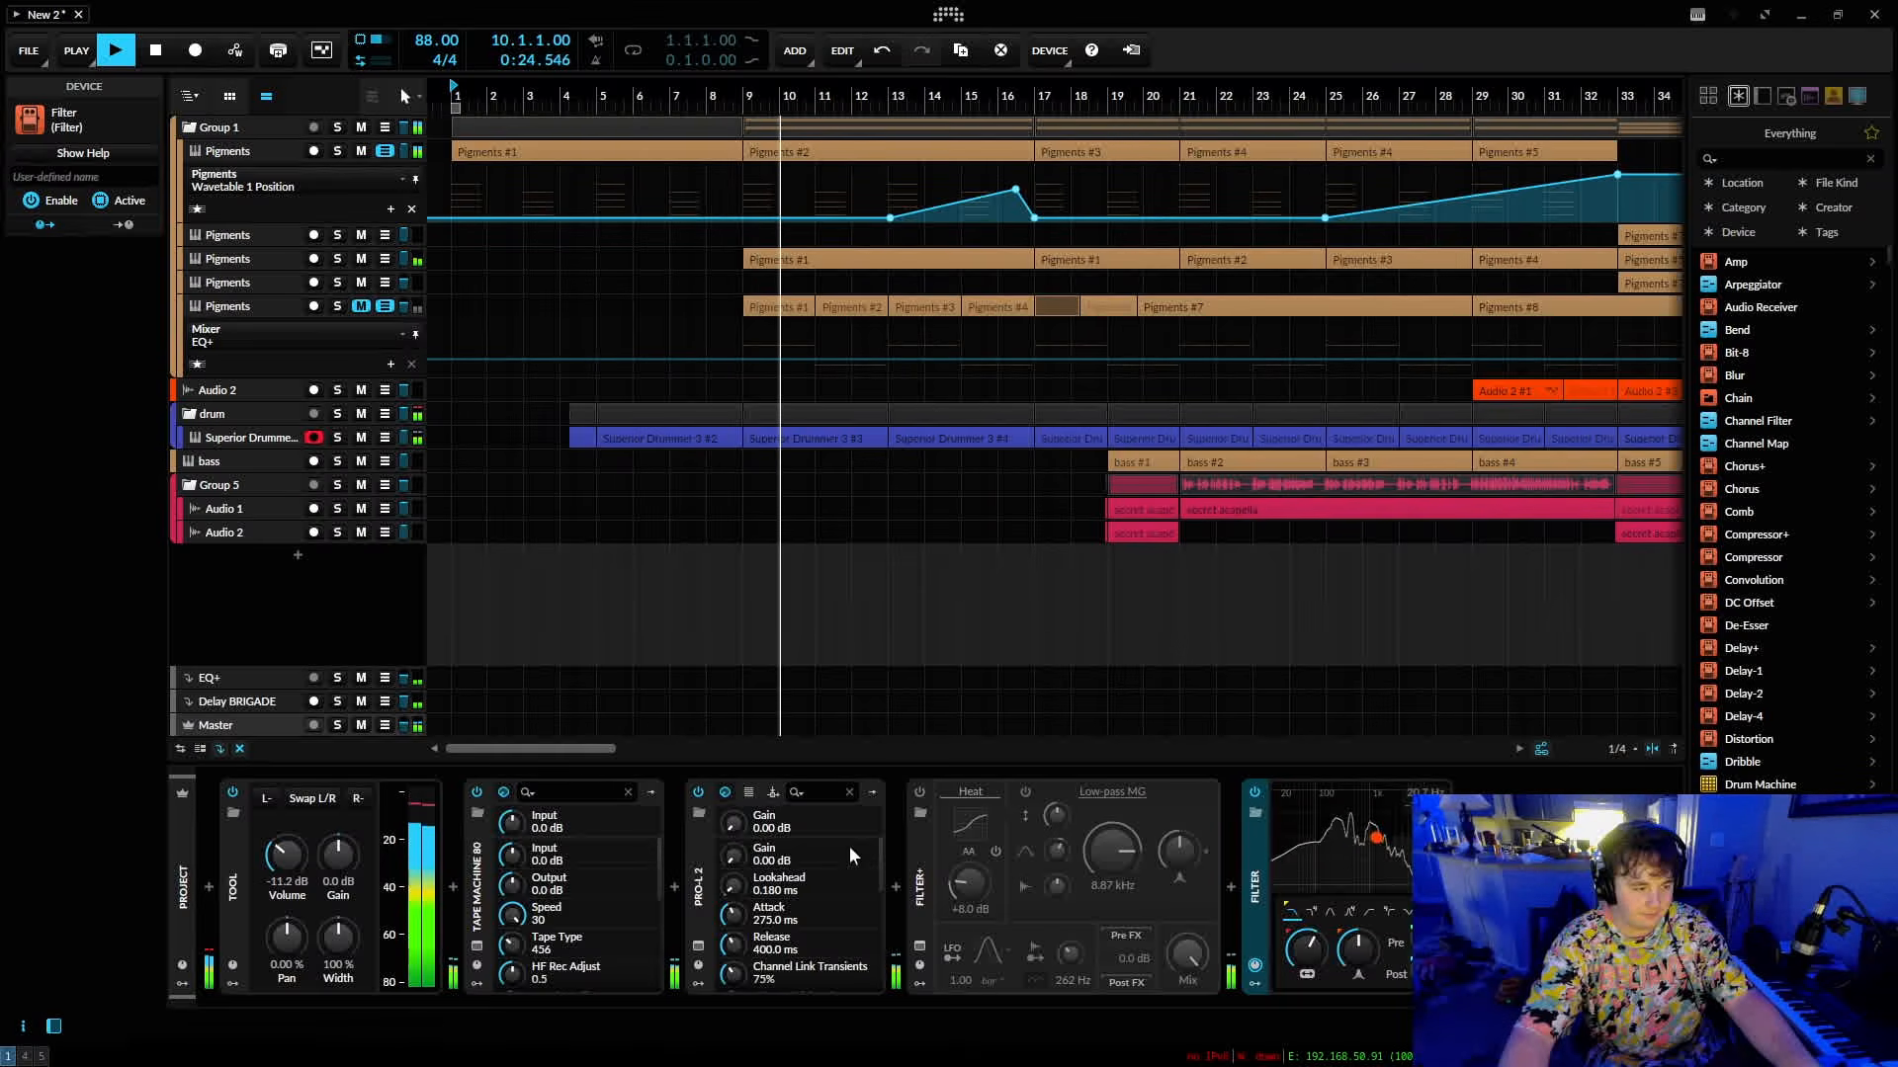
Search the audio effects for "limit" and insert a Peak Limiter after the Filter.
click(1463, 887)
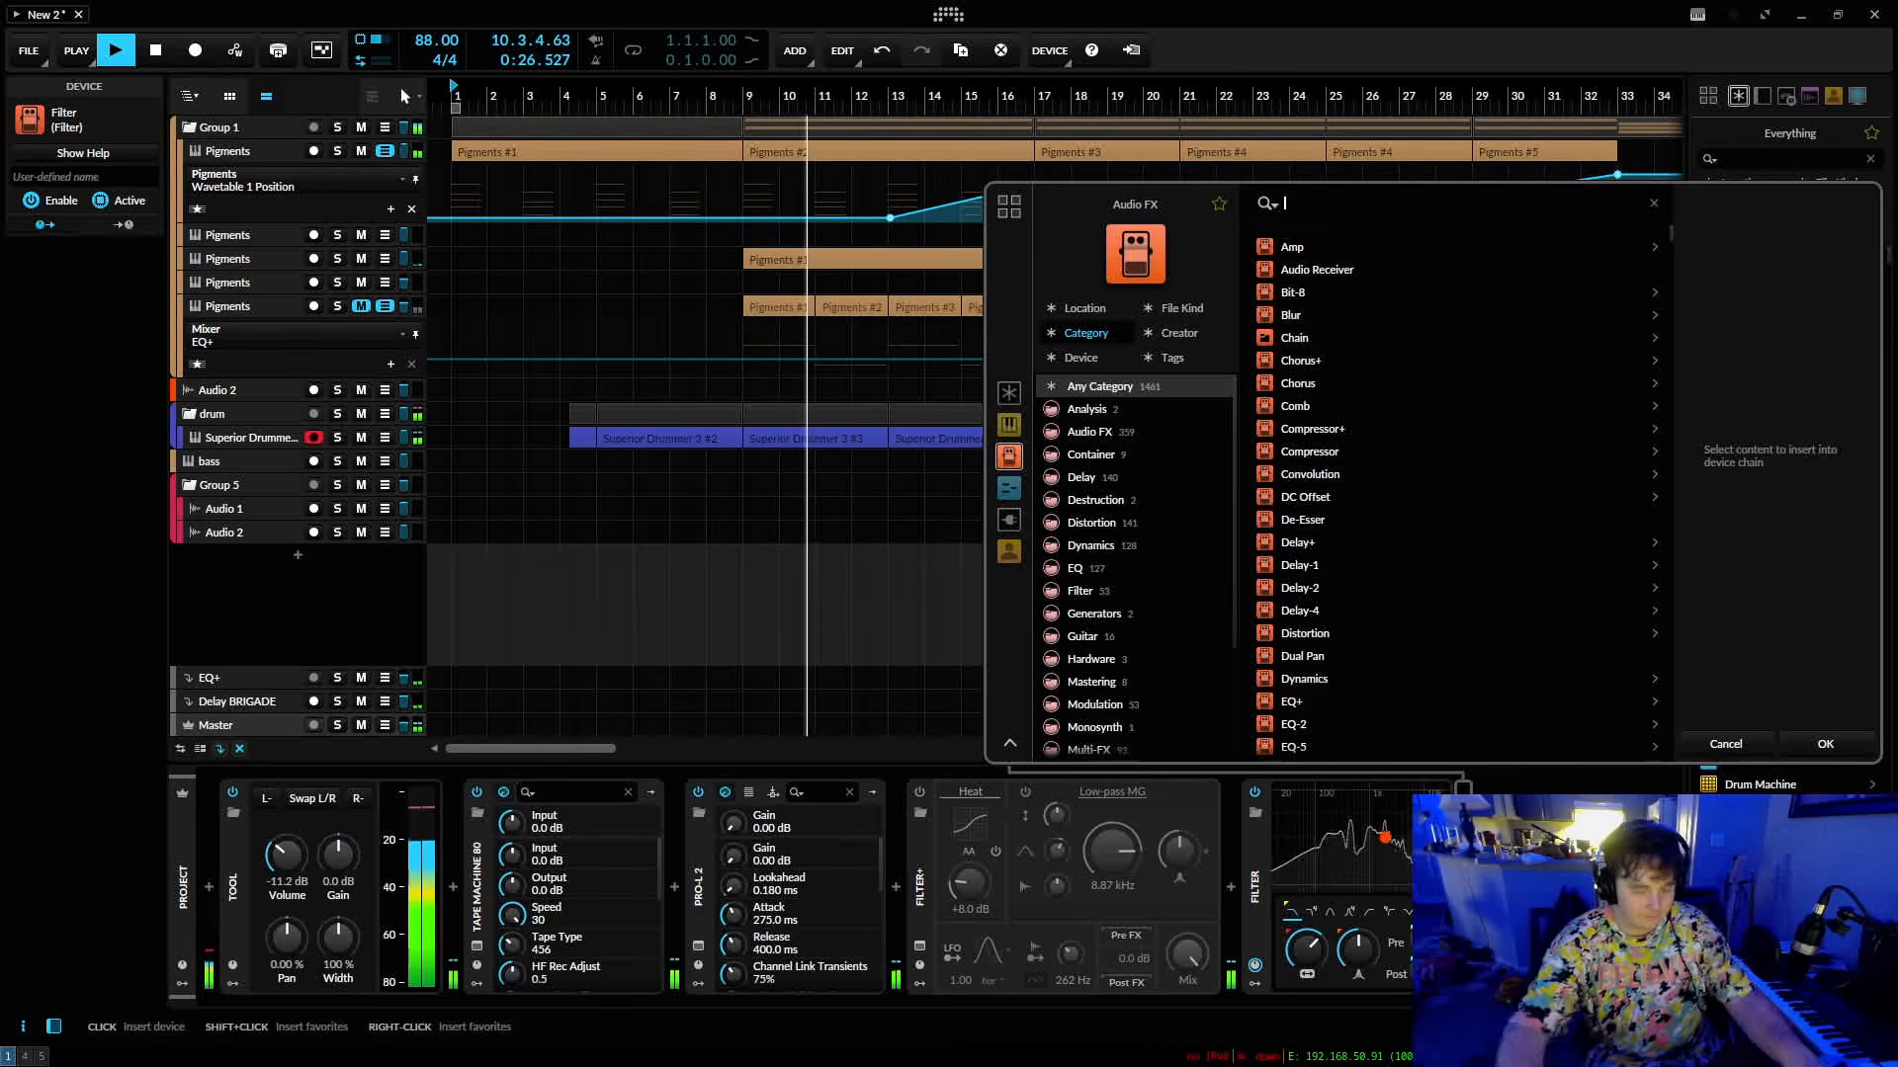
text(limi)
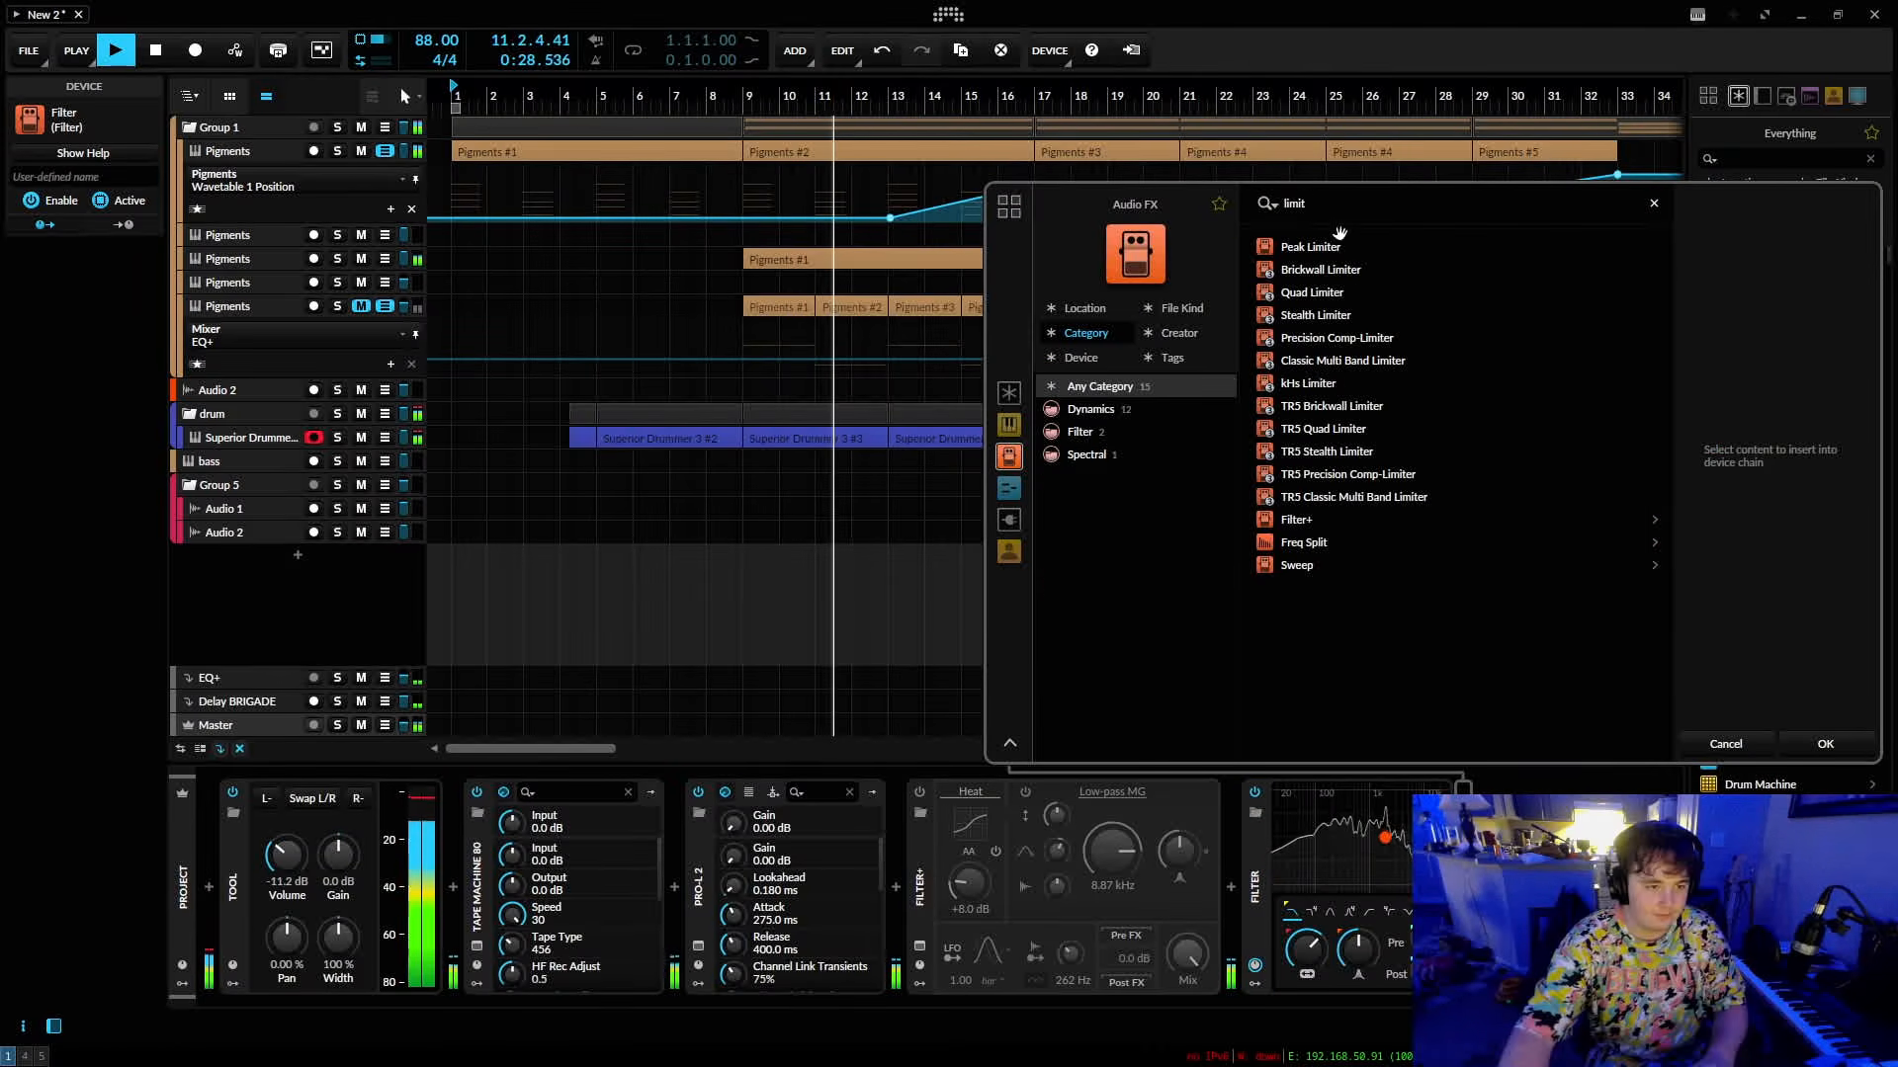
text(t)
click(1814, 737)
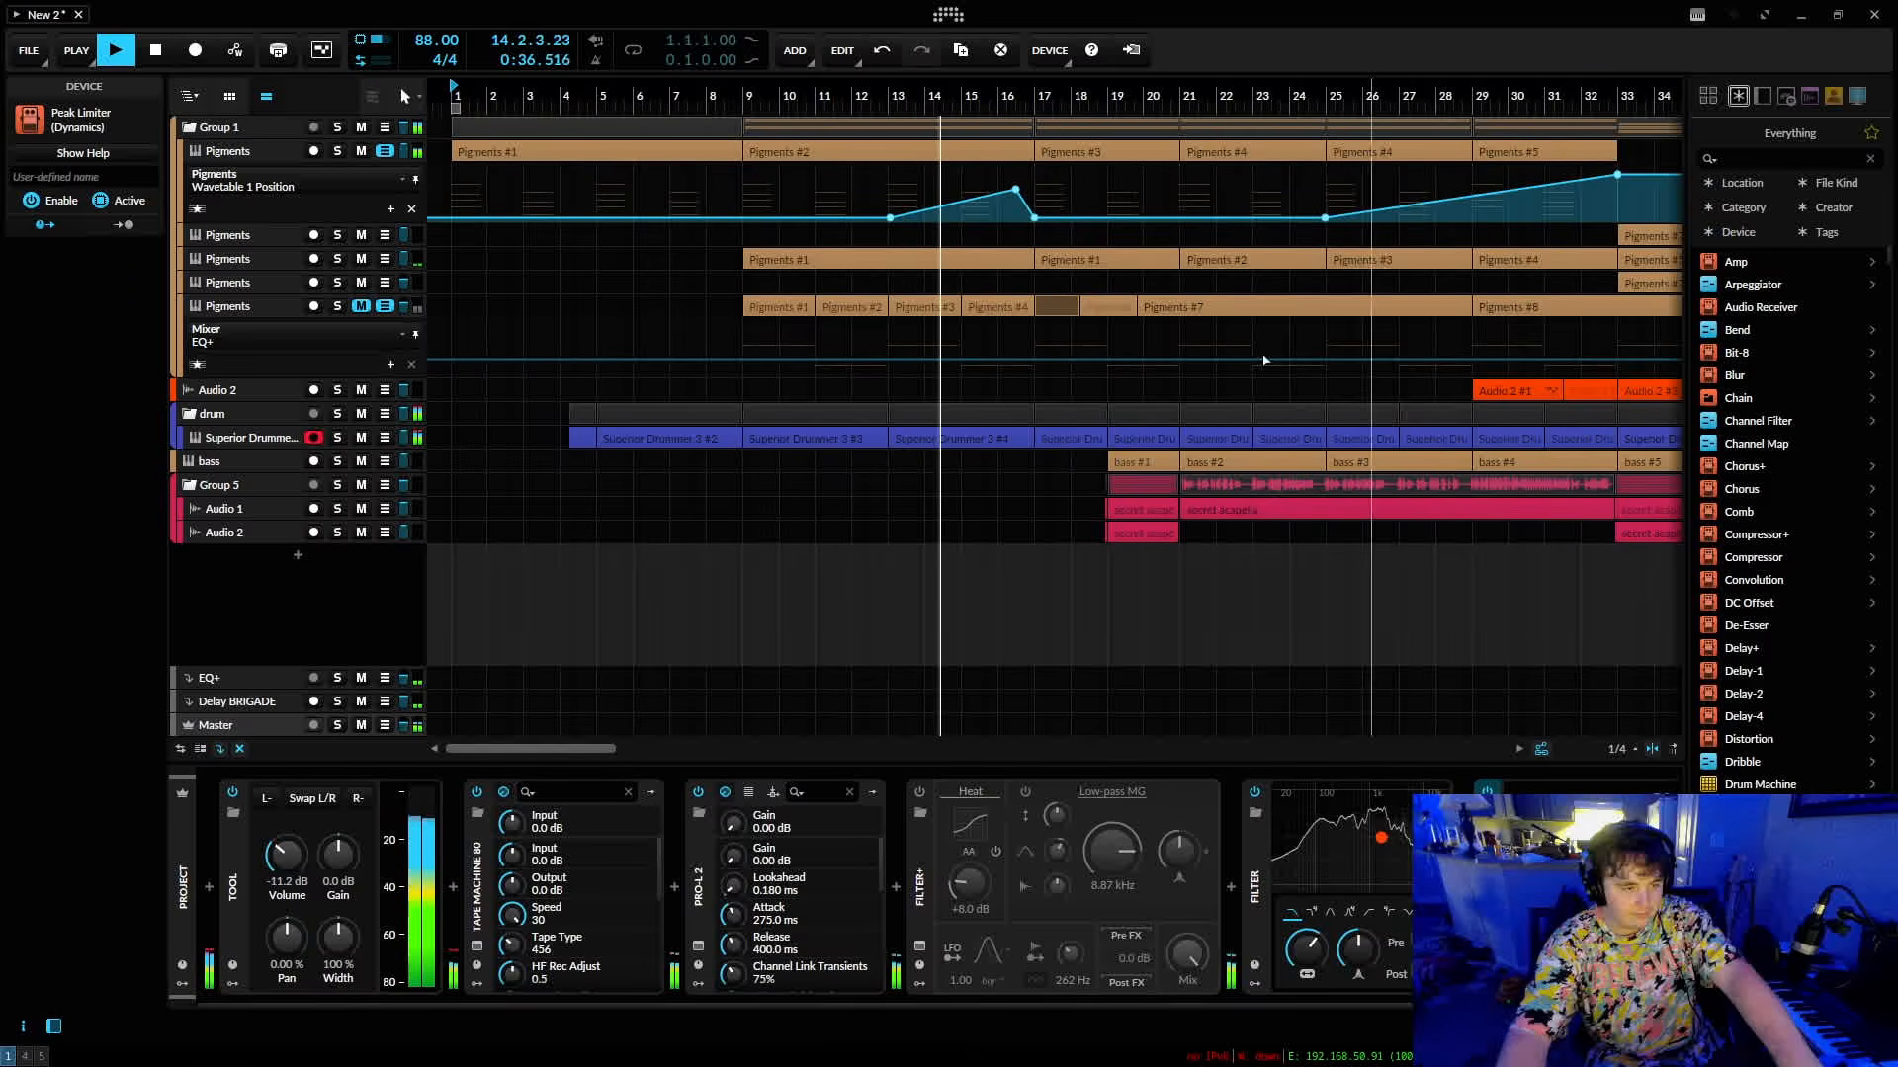
Listen through the arrangement up to bar 52, following the drum, bass, guitar and vocal sections along the timeline.
drag(1045, 97, 1033, 97)
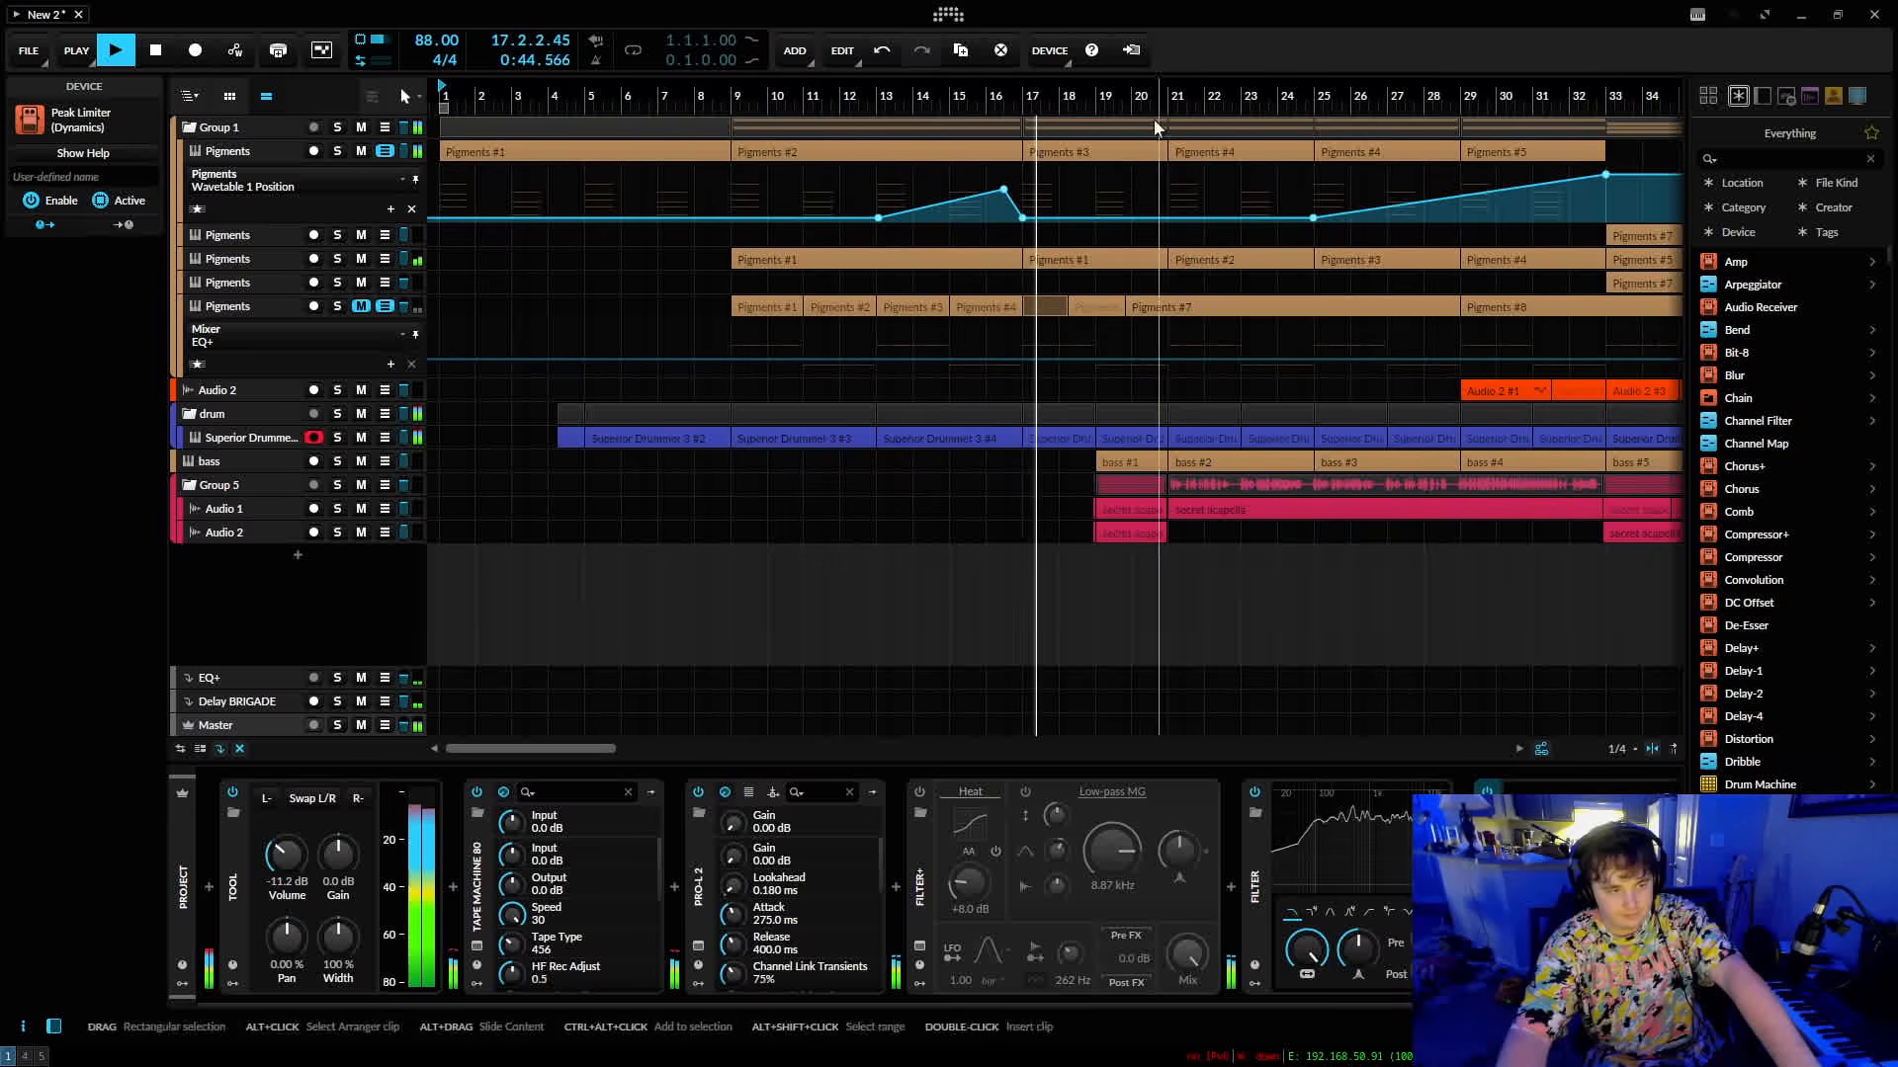
drag(1152, 96, 1134, 173)
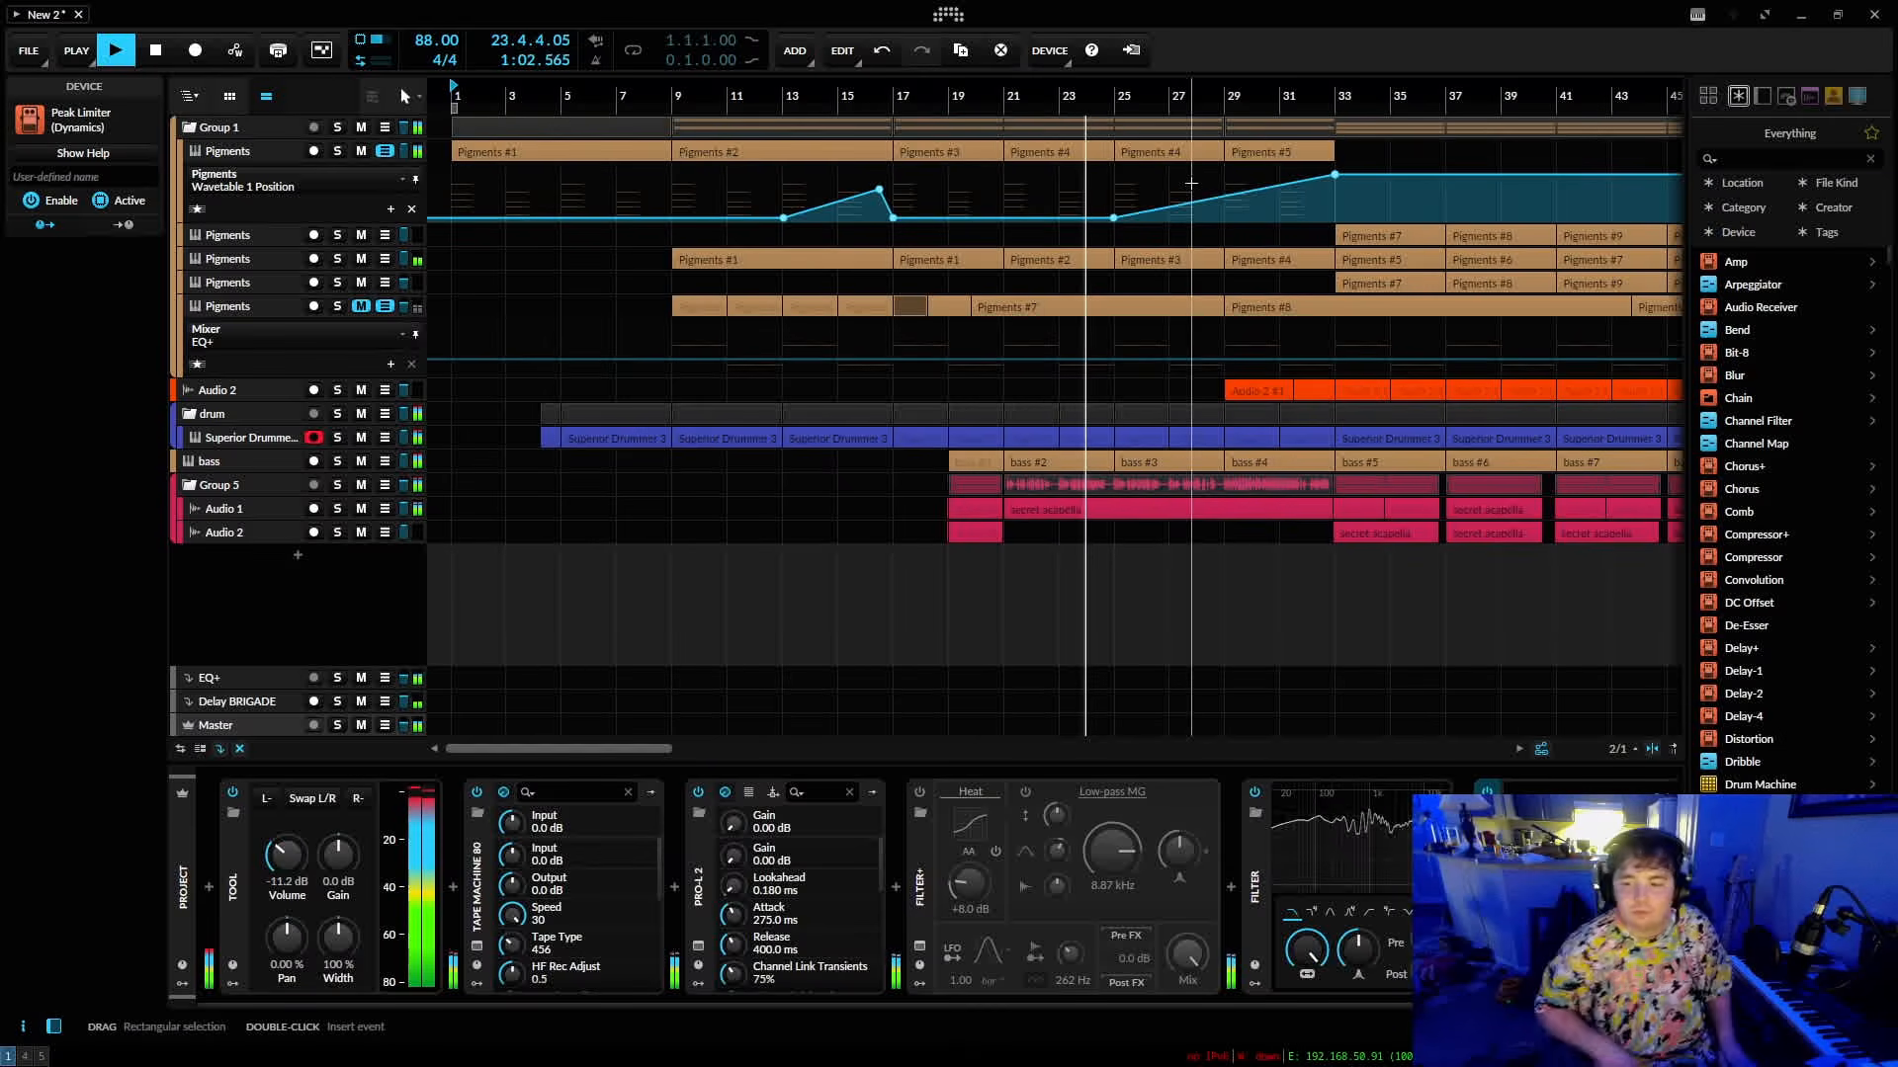
drag(1249, 90, 1106, 86)
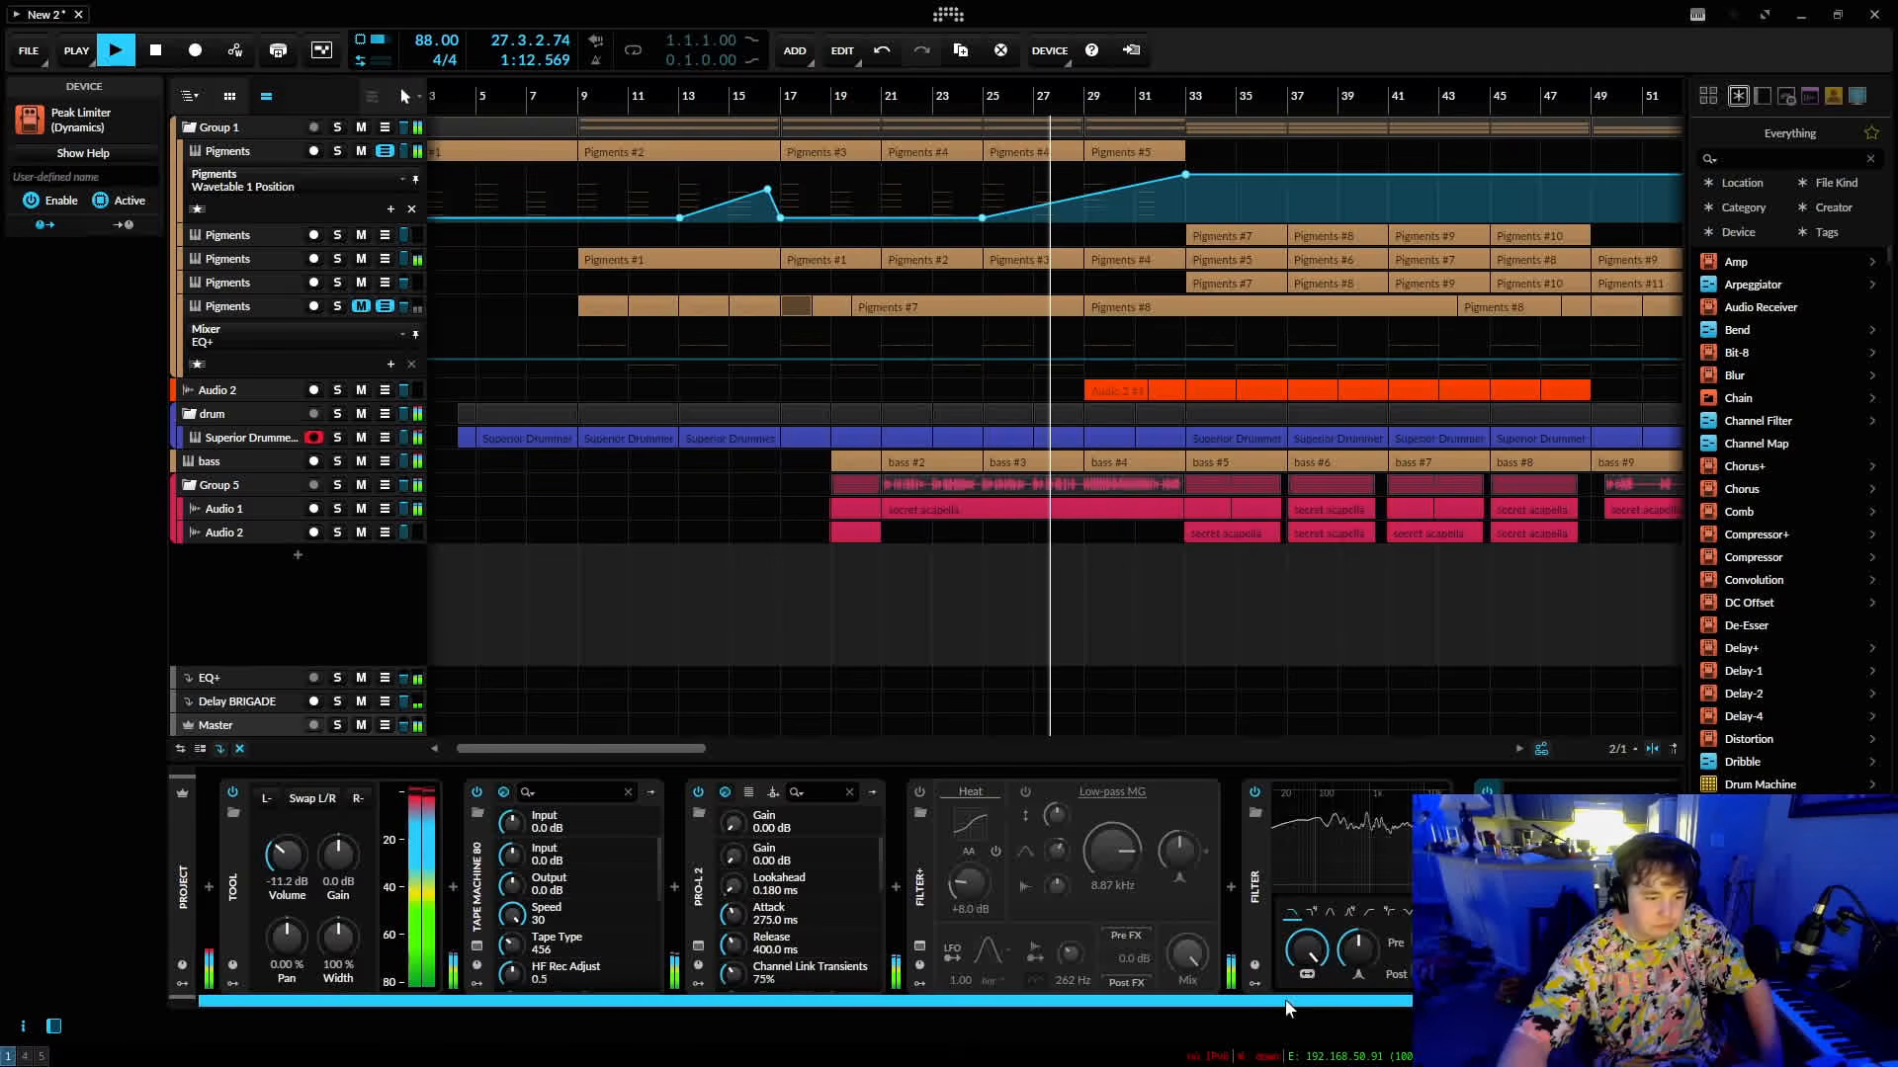
drag(1287, 1006, 1305, 1006)
drag(1185, 87, 989, 89)
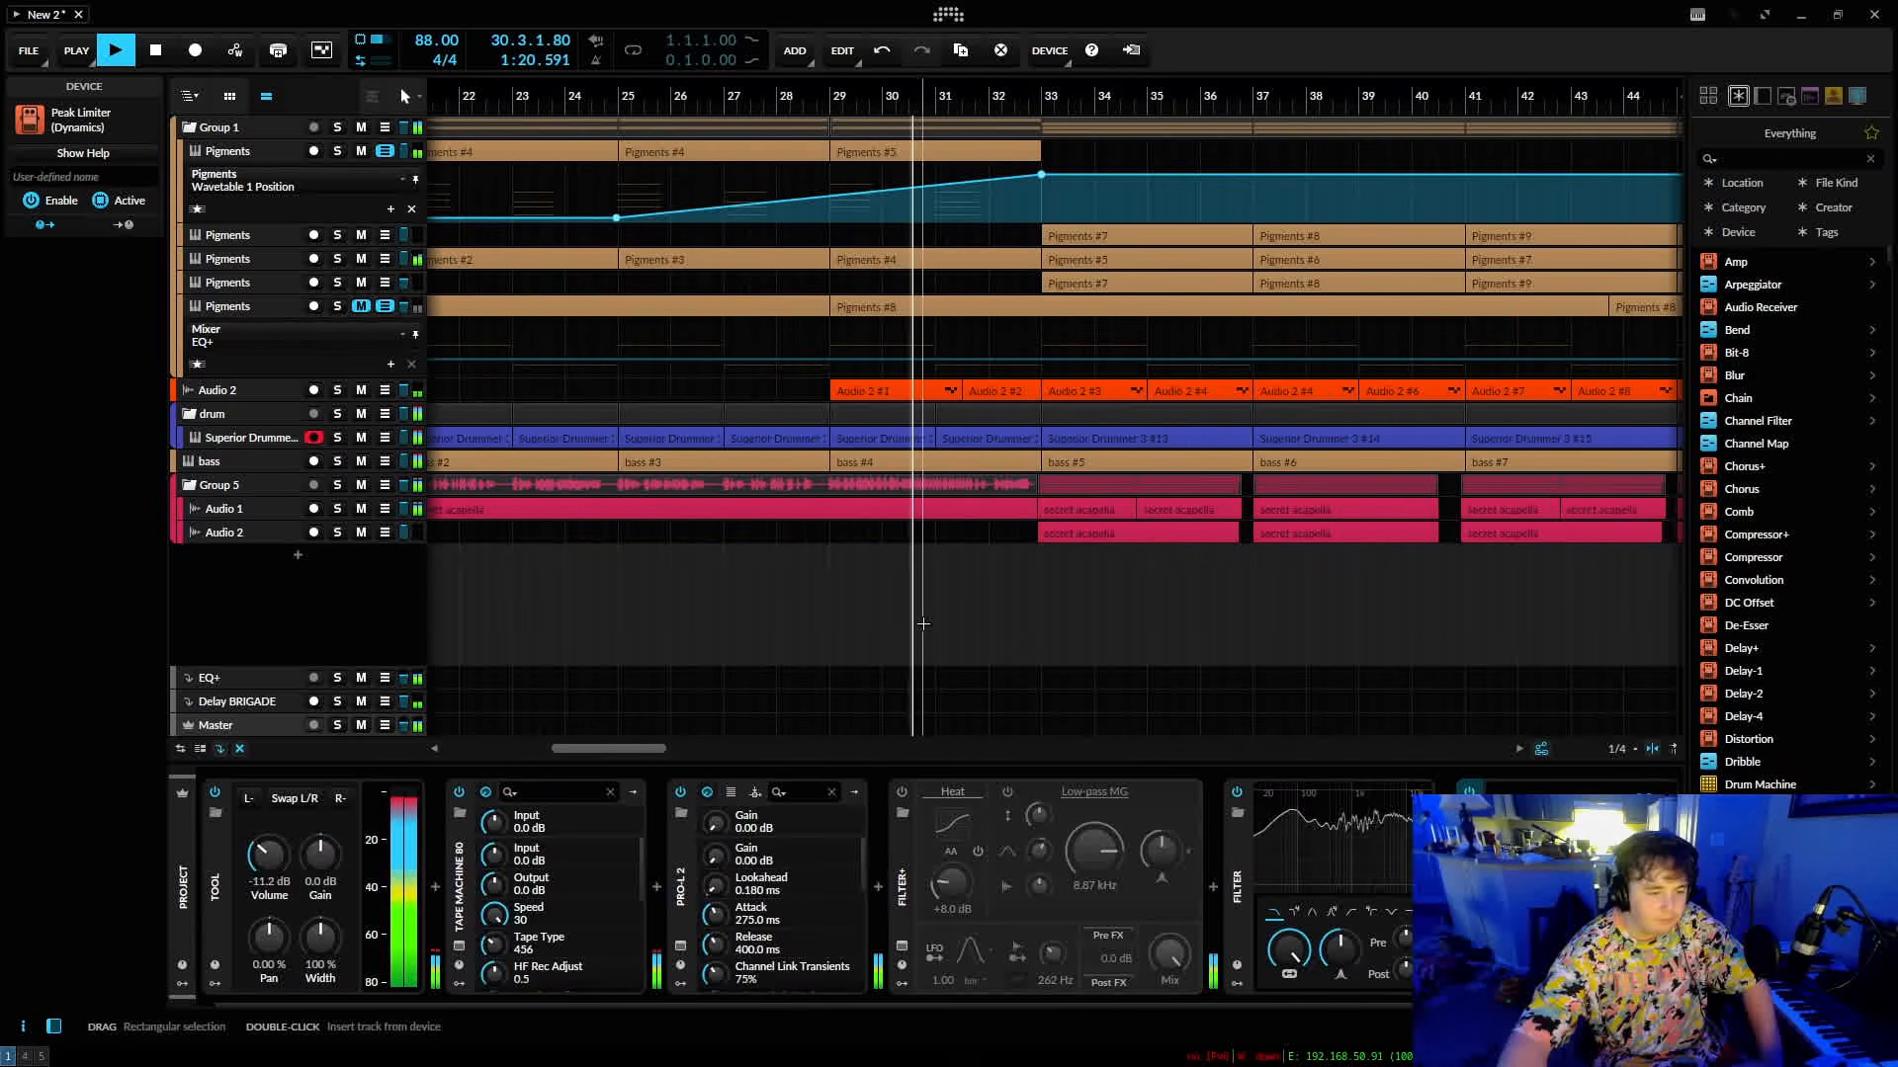
mouse_move(1029, 89)
mouse_down()
mouse_move(1008, 79)
mouse_move(1003, 99)
mouse_up()
click(1013, 440)
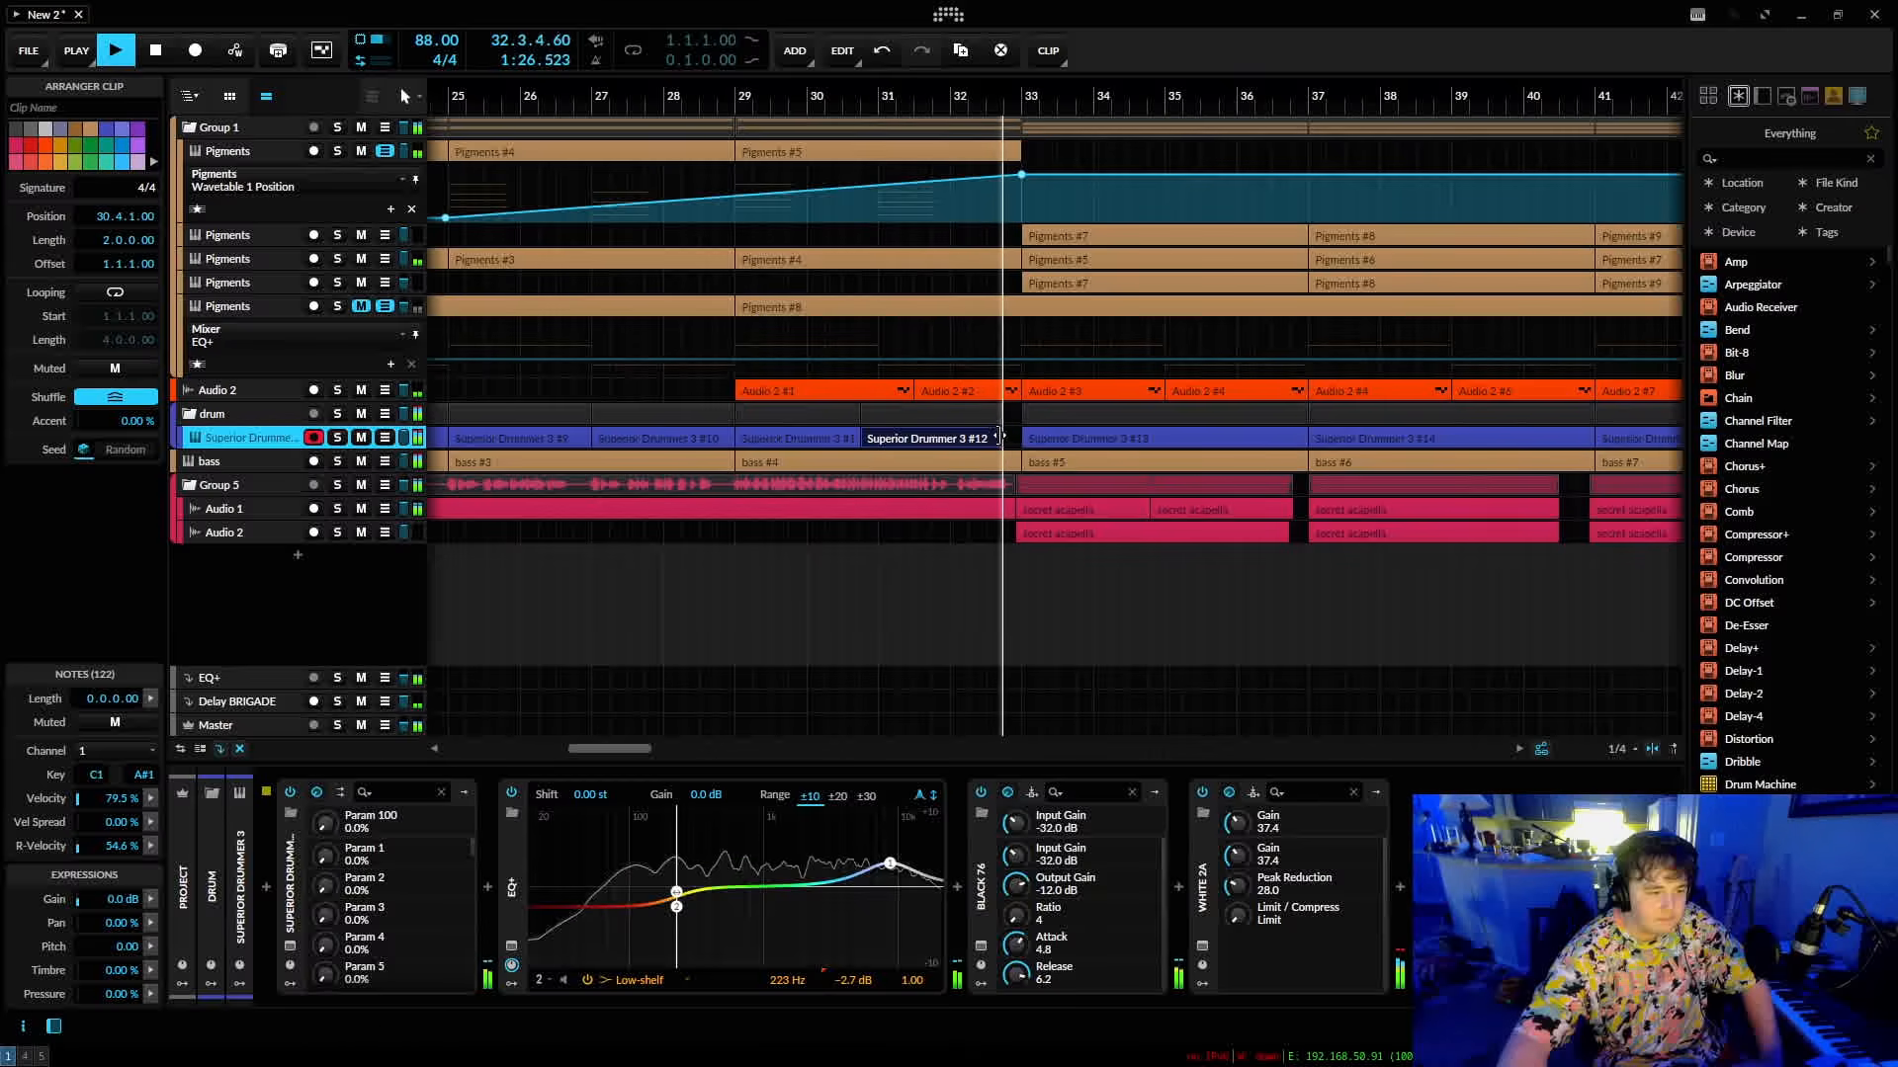
drag(1023, 94, 907, 95)
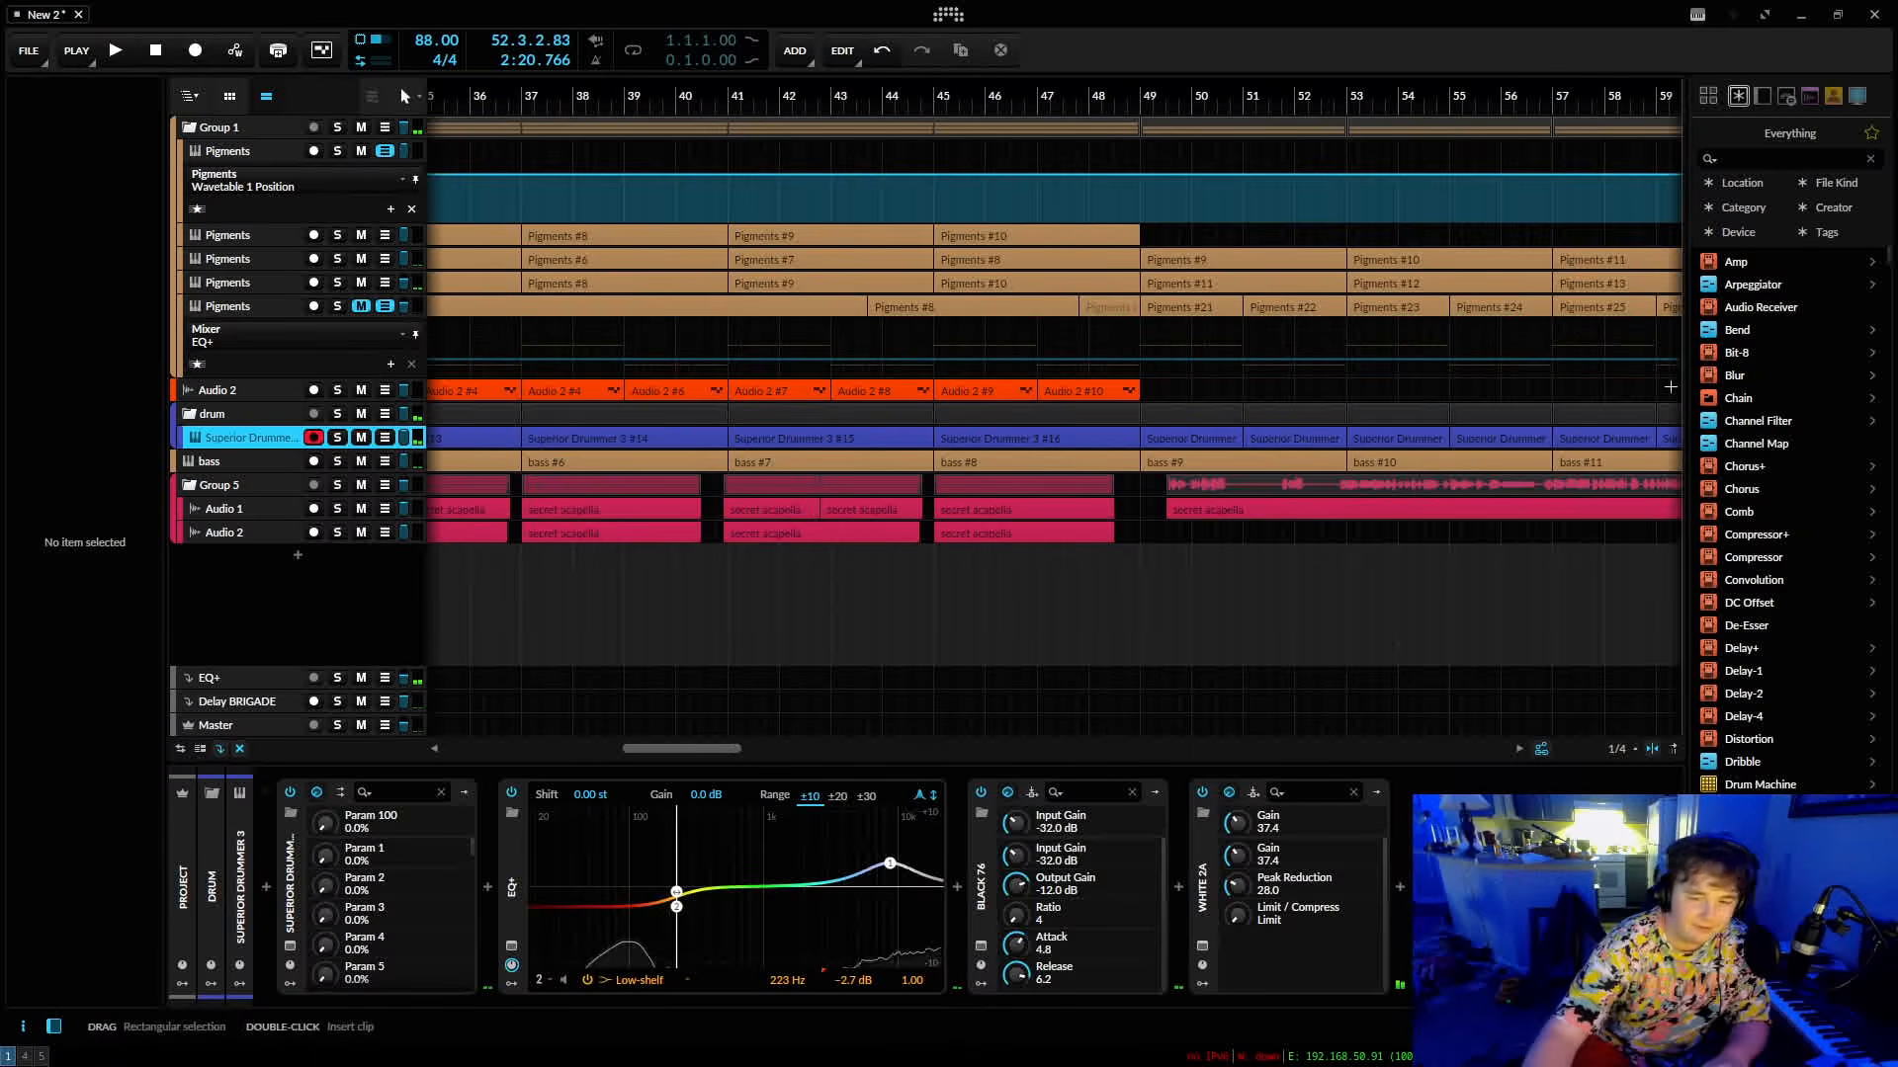
Show the whole arrangement from bar 1 and open the Pigments synth on the first track of Group 1.
drag(1294, 94, 1408, 93)
drag(637, 93, 657, 92)
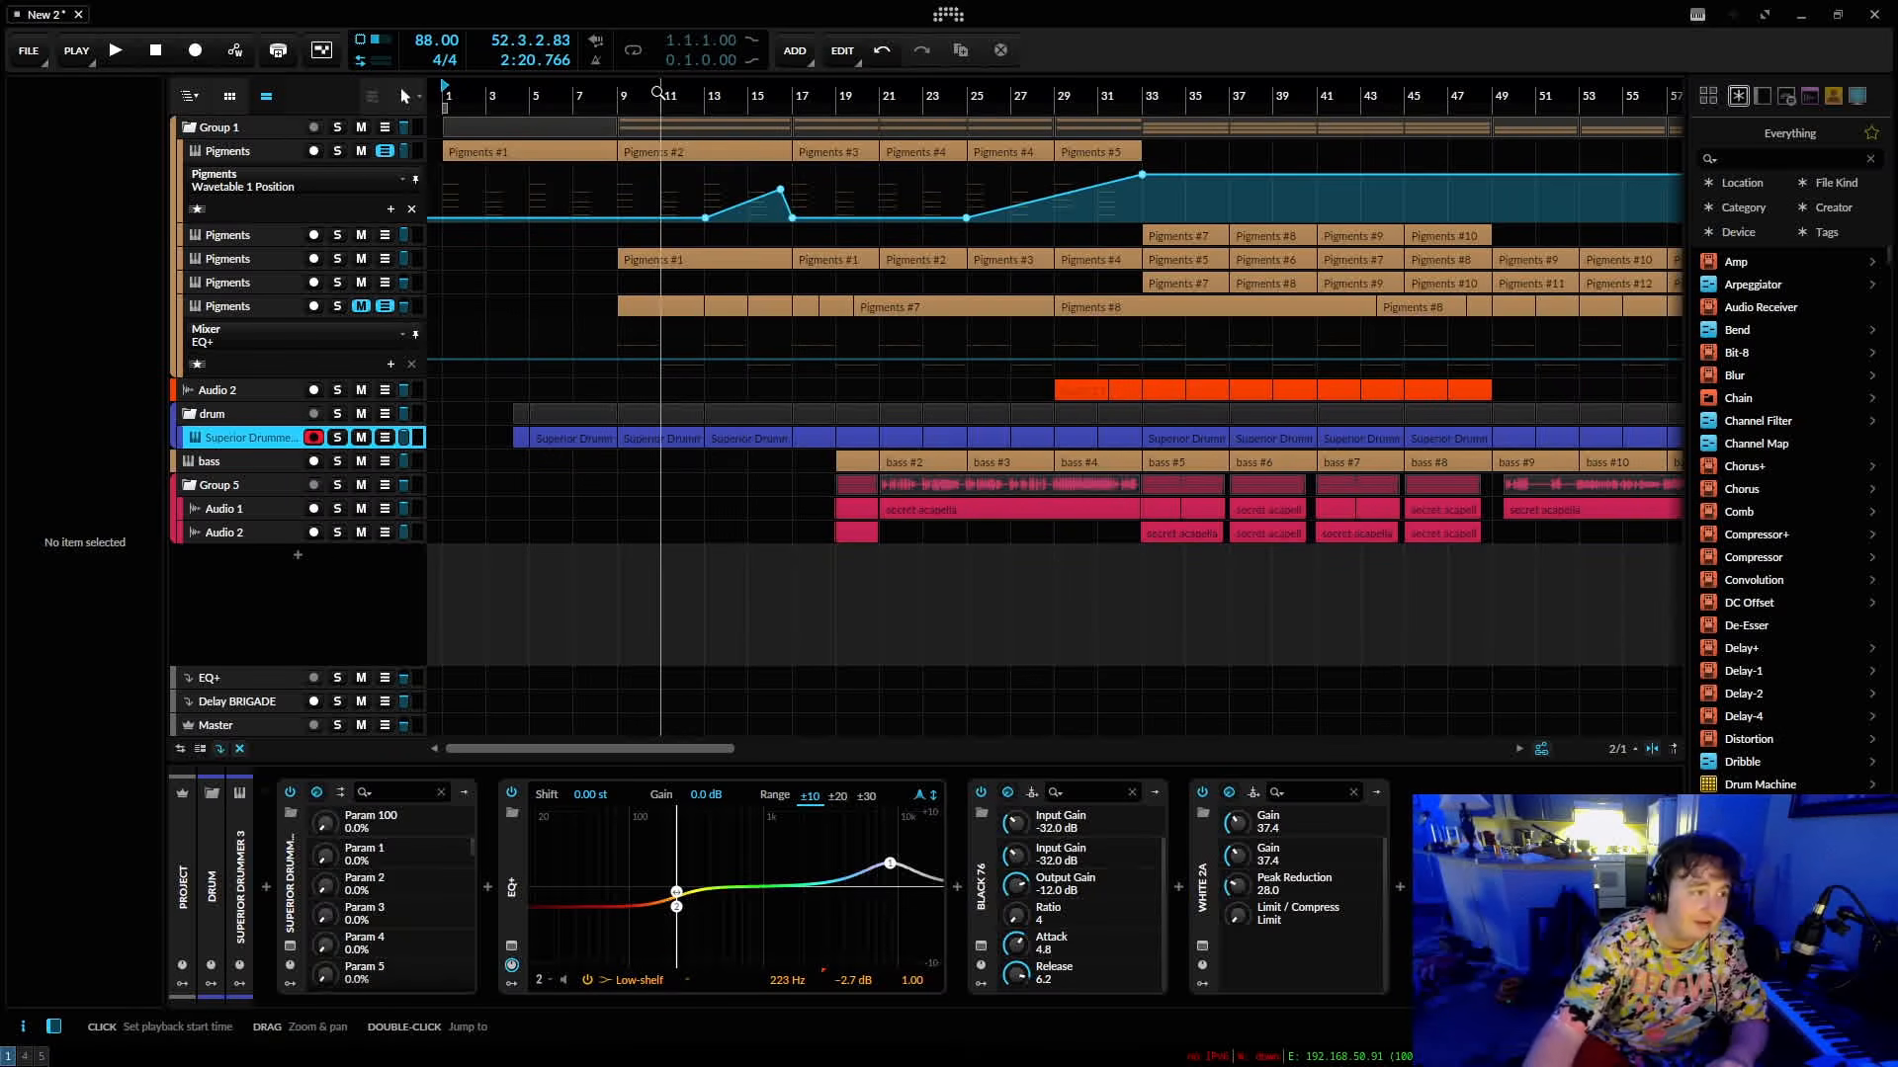
mouse_move(483, 93)
mouse_down()
mouse_move(508, 92)
mouse_move(482, 93)
mouse_up()
click(241, 153)
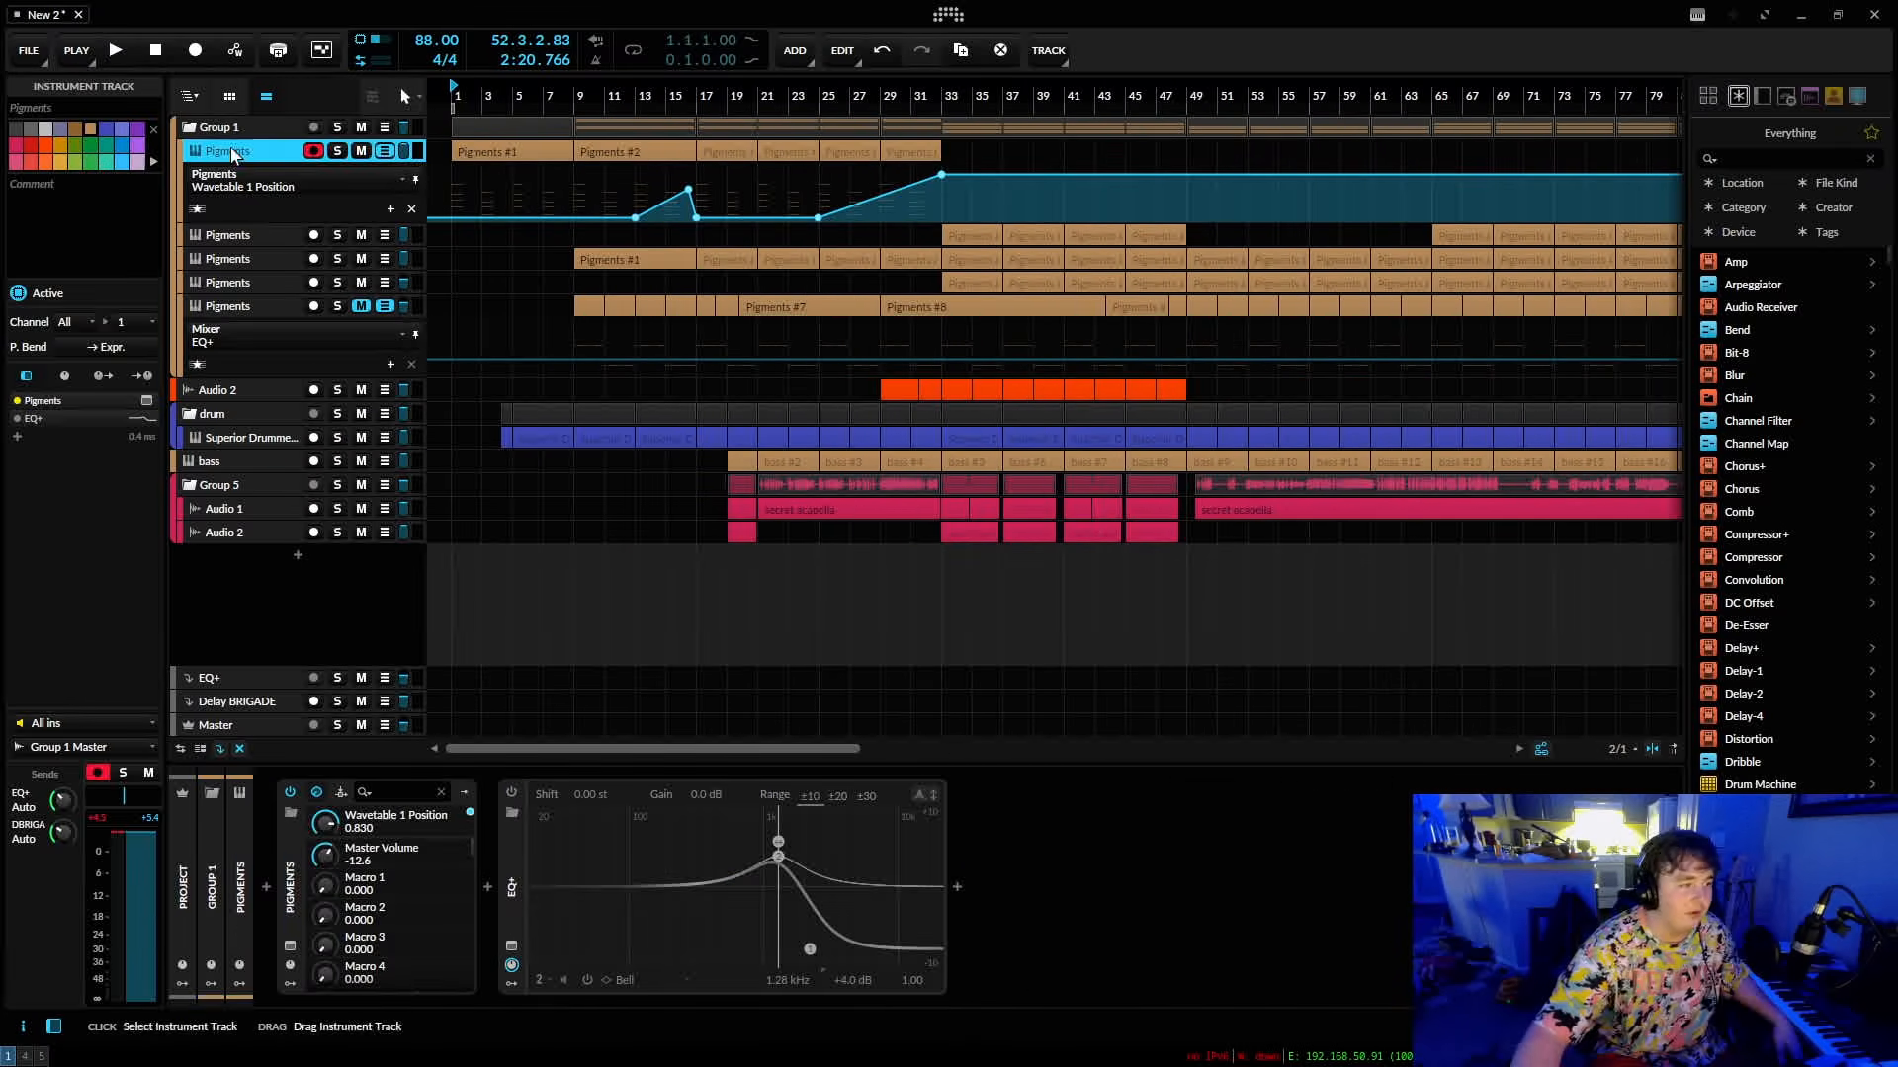
click(289, 947)
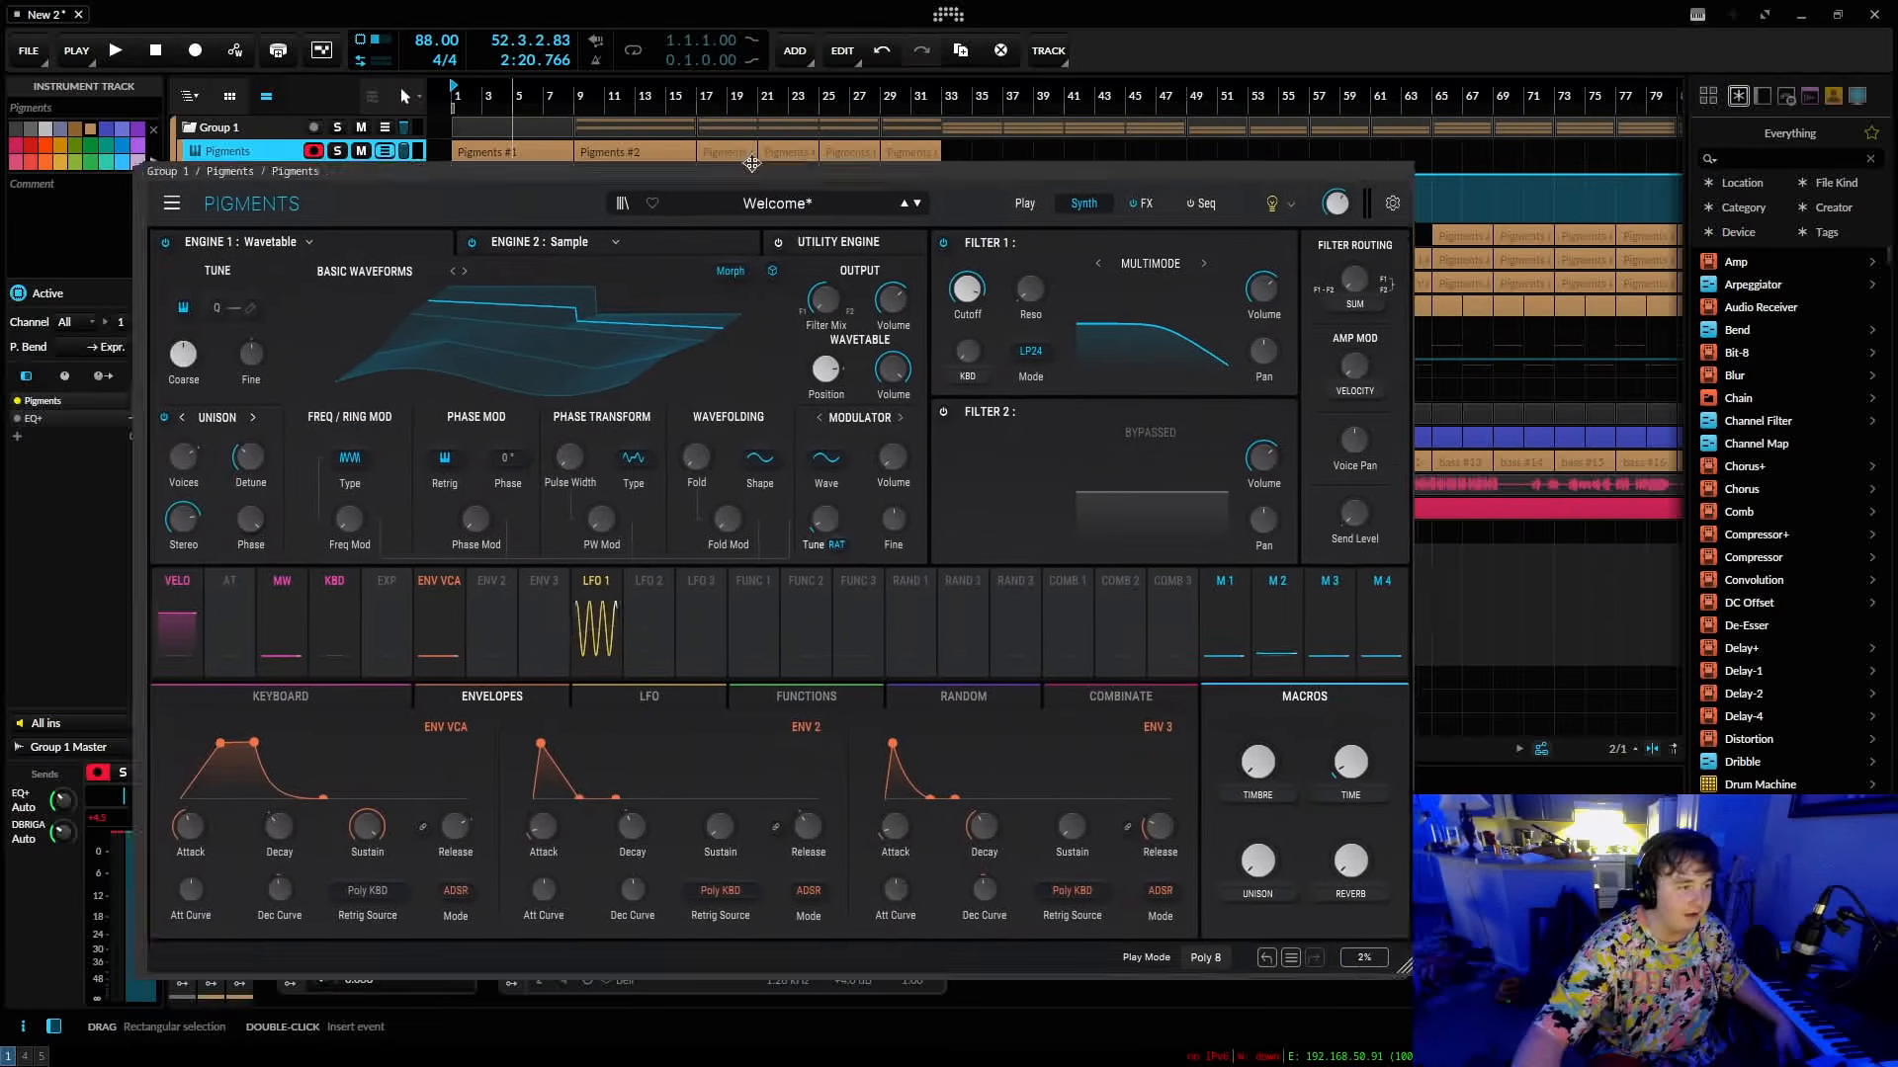
Inspect the White 2A compressor in the Group 1 effects chain and close its window.
drag(661, 145, 617, 174)
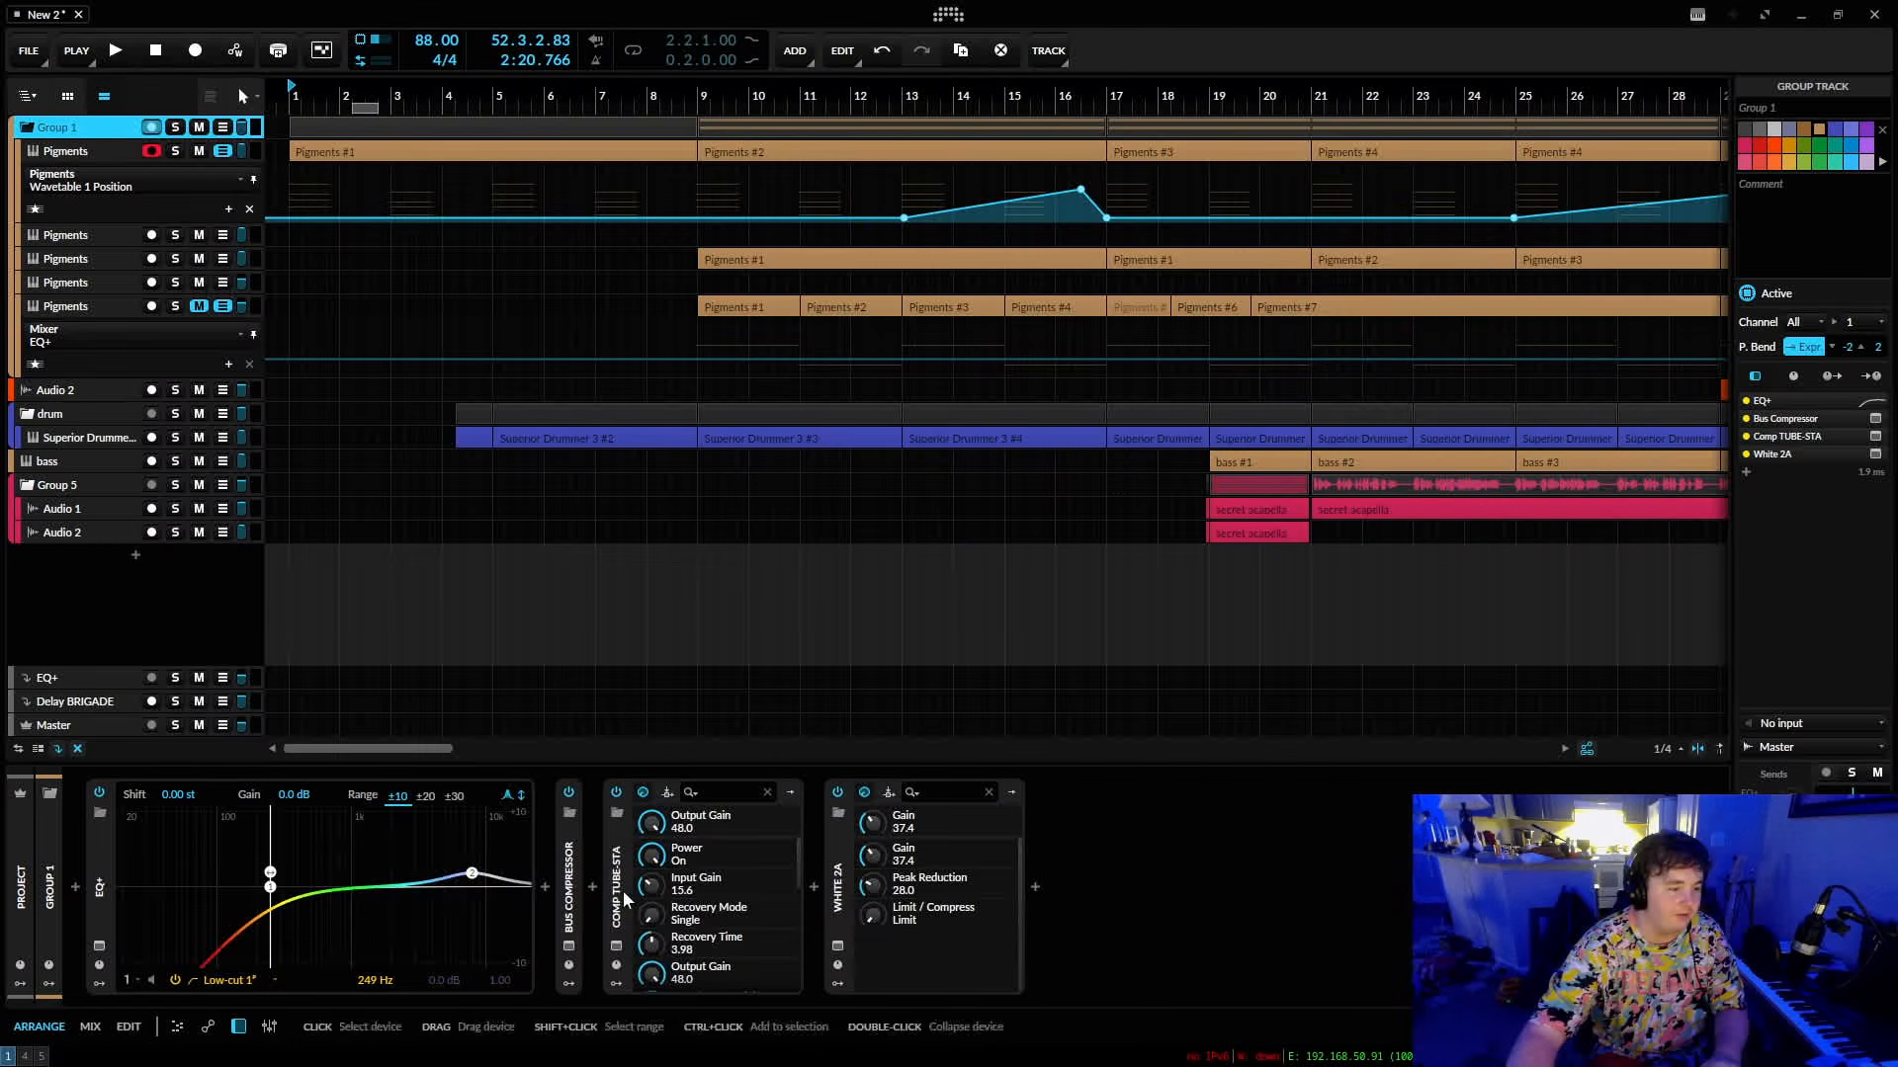
click(838, 946)
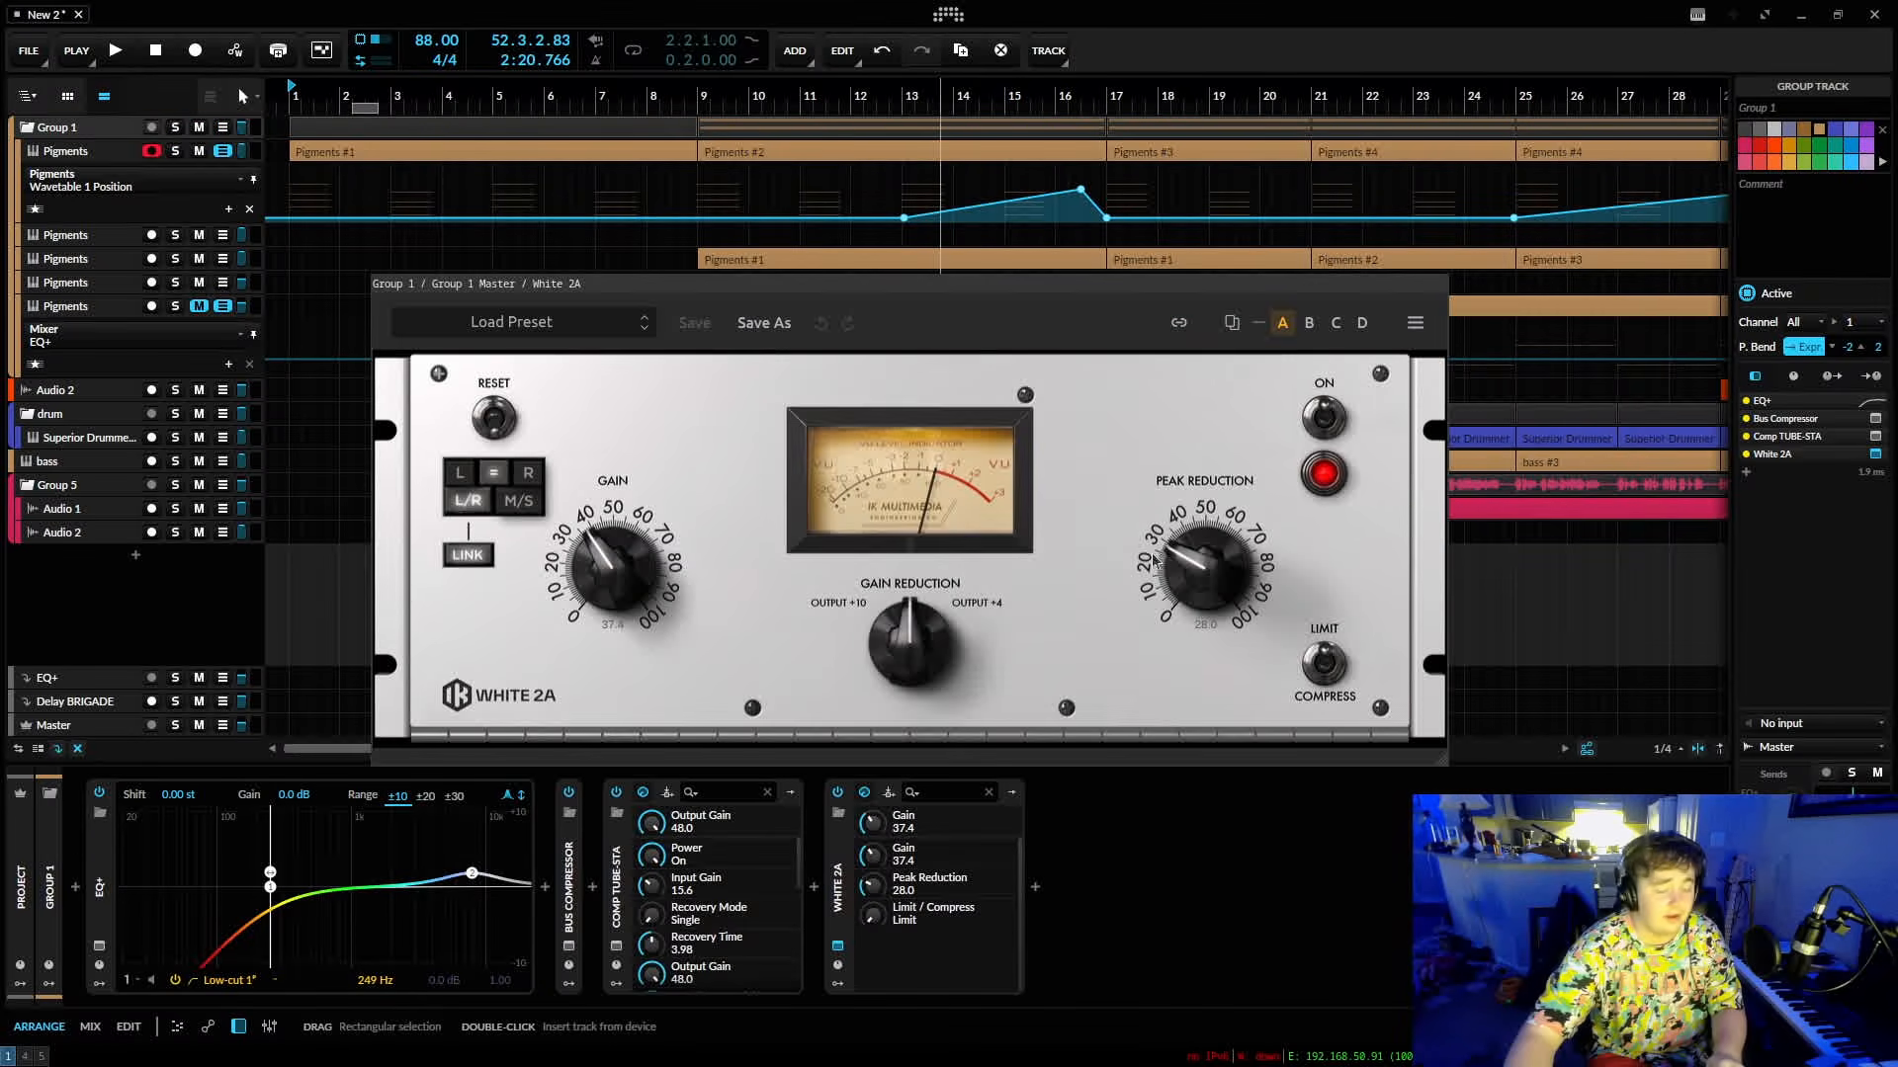
key(super+shift+q)
Examine the Guitar Rig 6 components on the orange Audio 2 track and close the plug-in window.
click(110, 392)
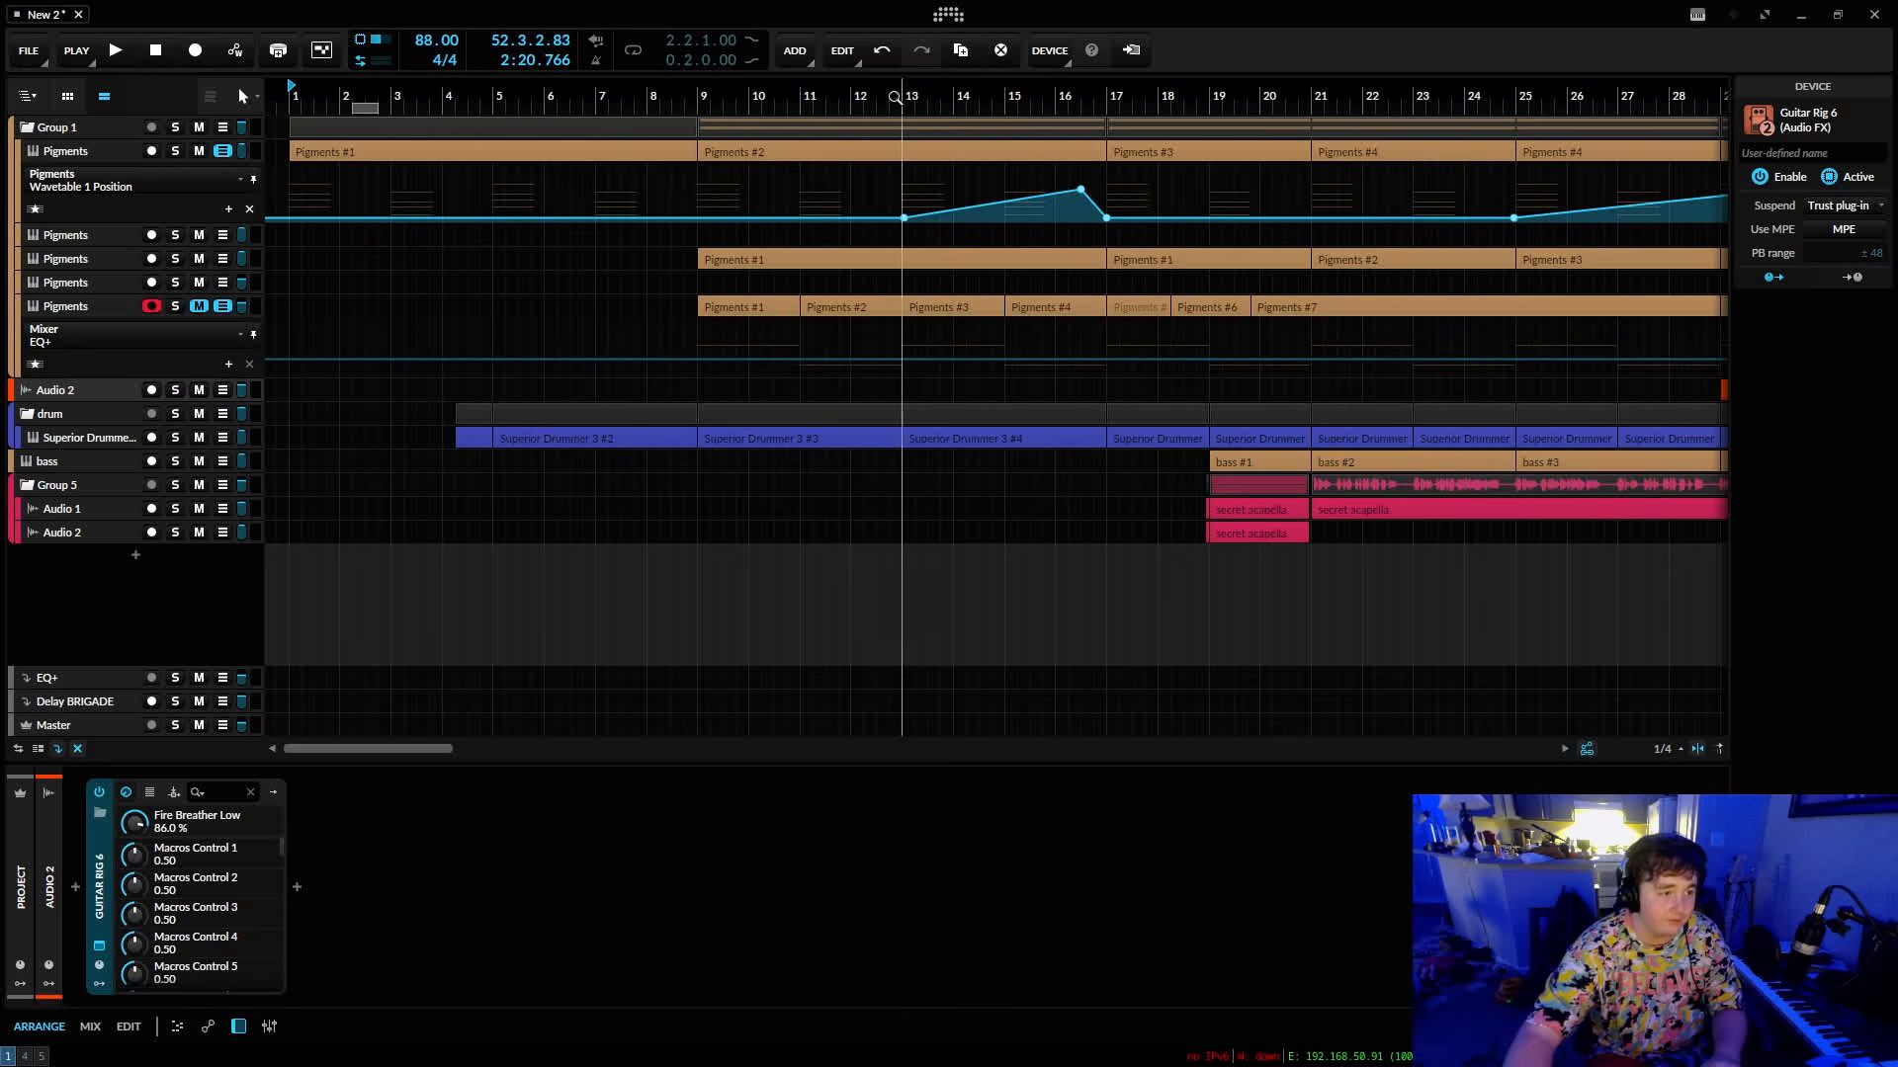
drag(865, 107, 879, 188)
key(alt+Tab)
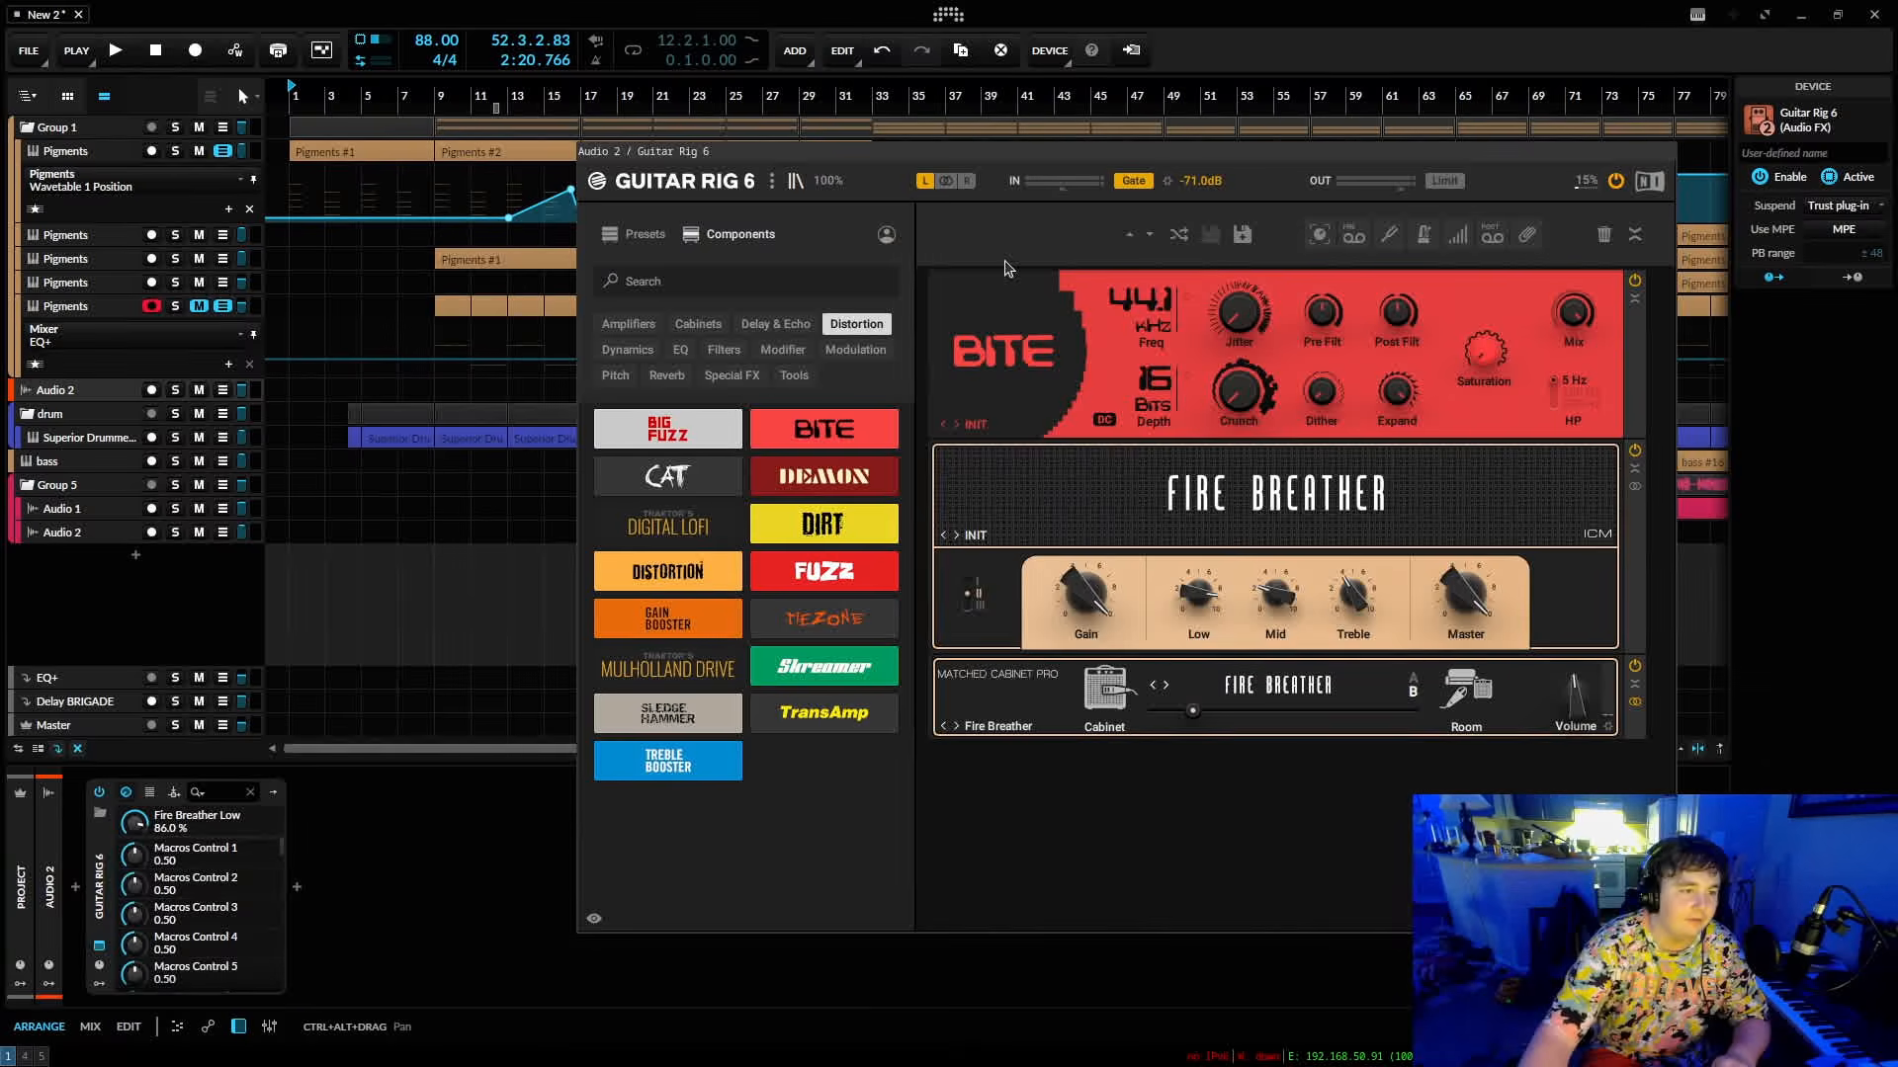
key(super+shift+q)
Listen to the orange Audio 2 clips around bar 33 in solo, and solo the Superior Drummer track.
drag(944, 96, 969, 197)
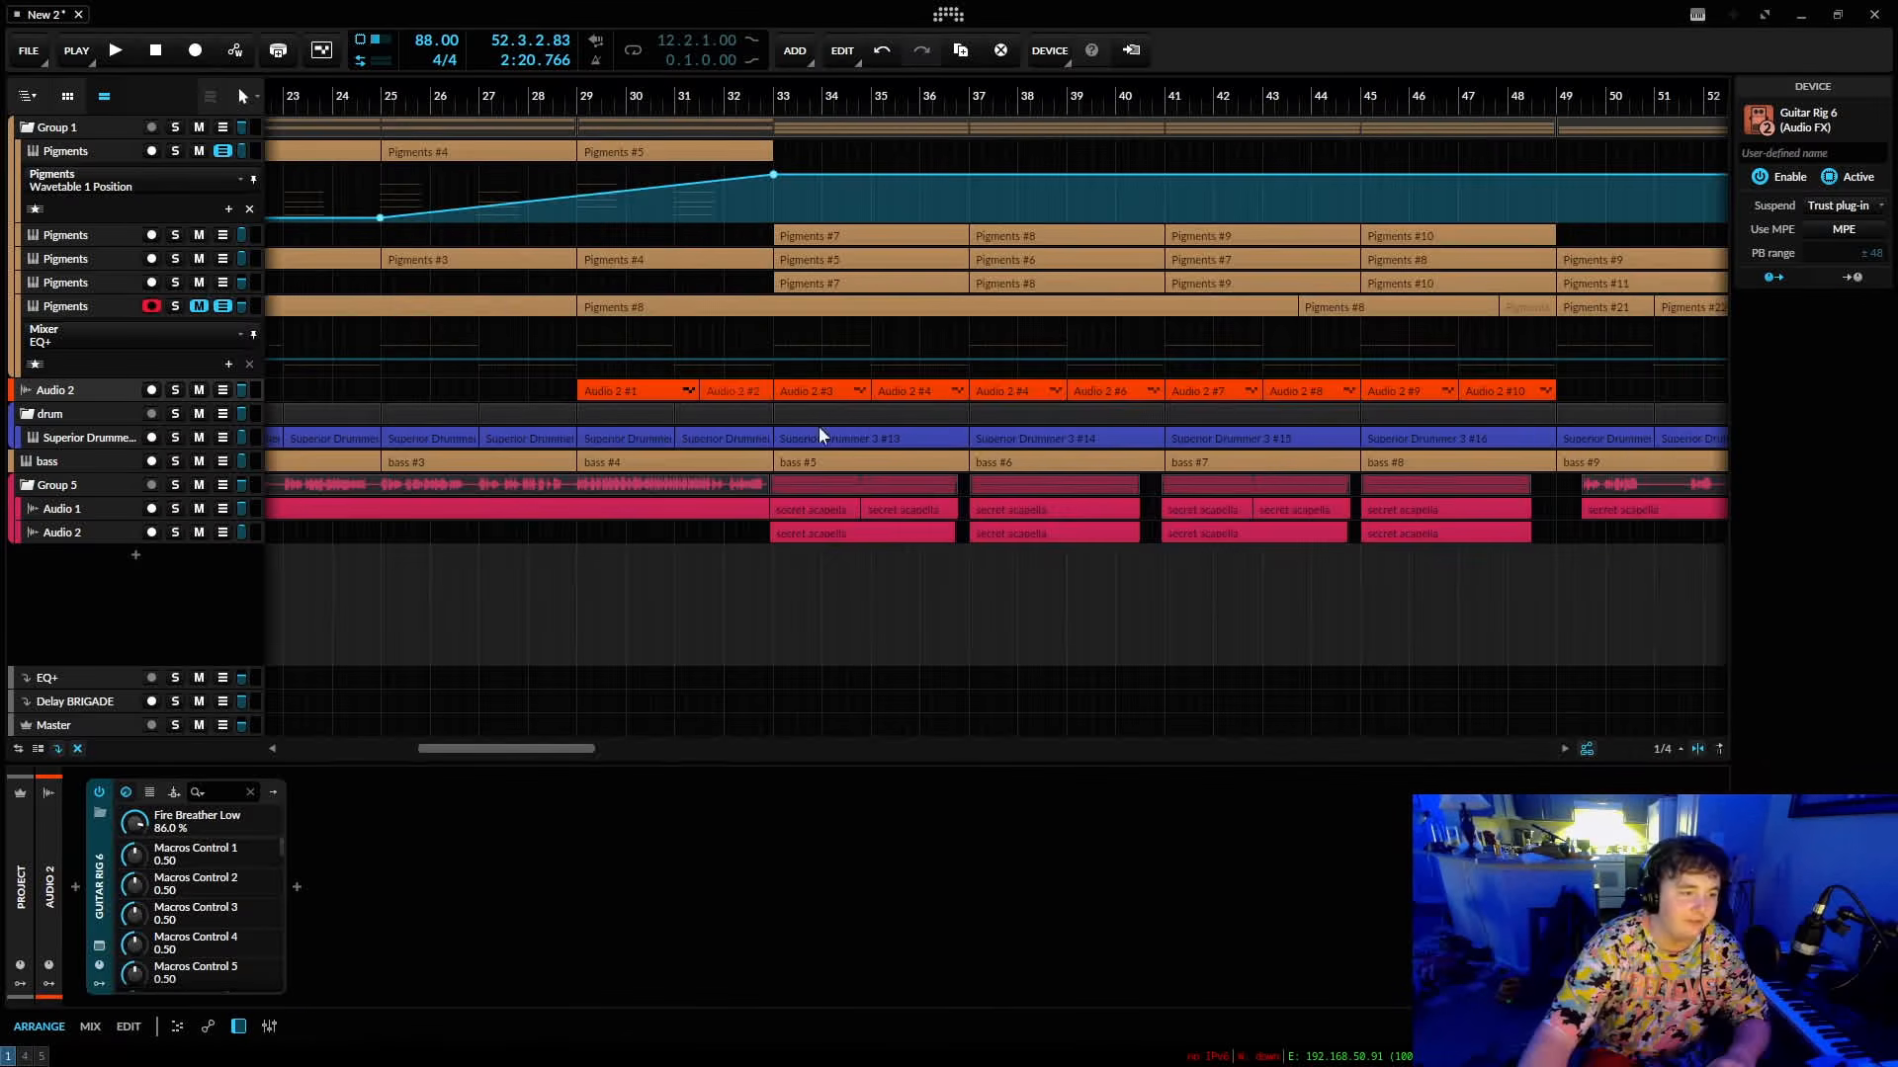
click(733, 398)
click(724, 322)
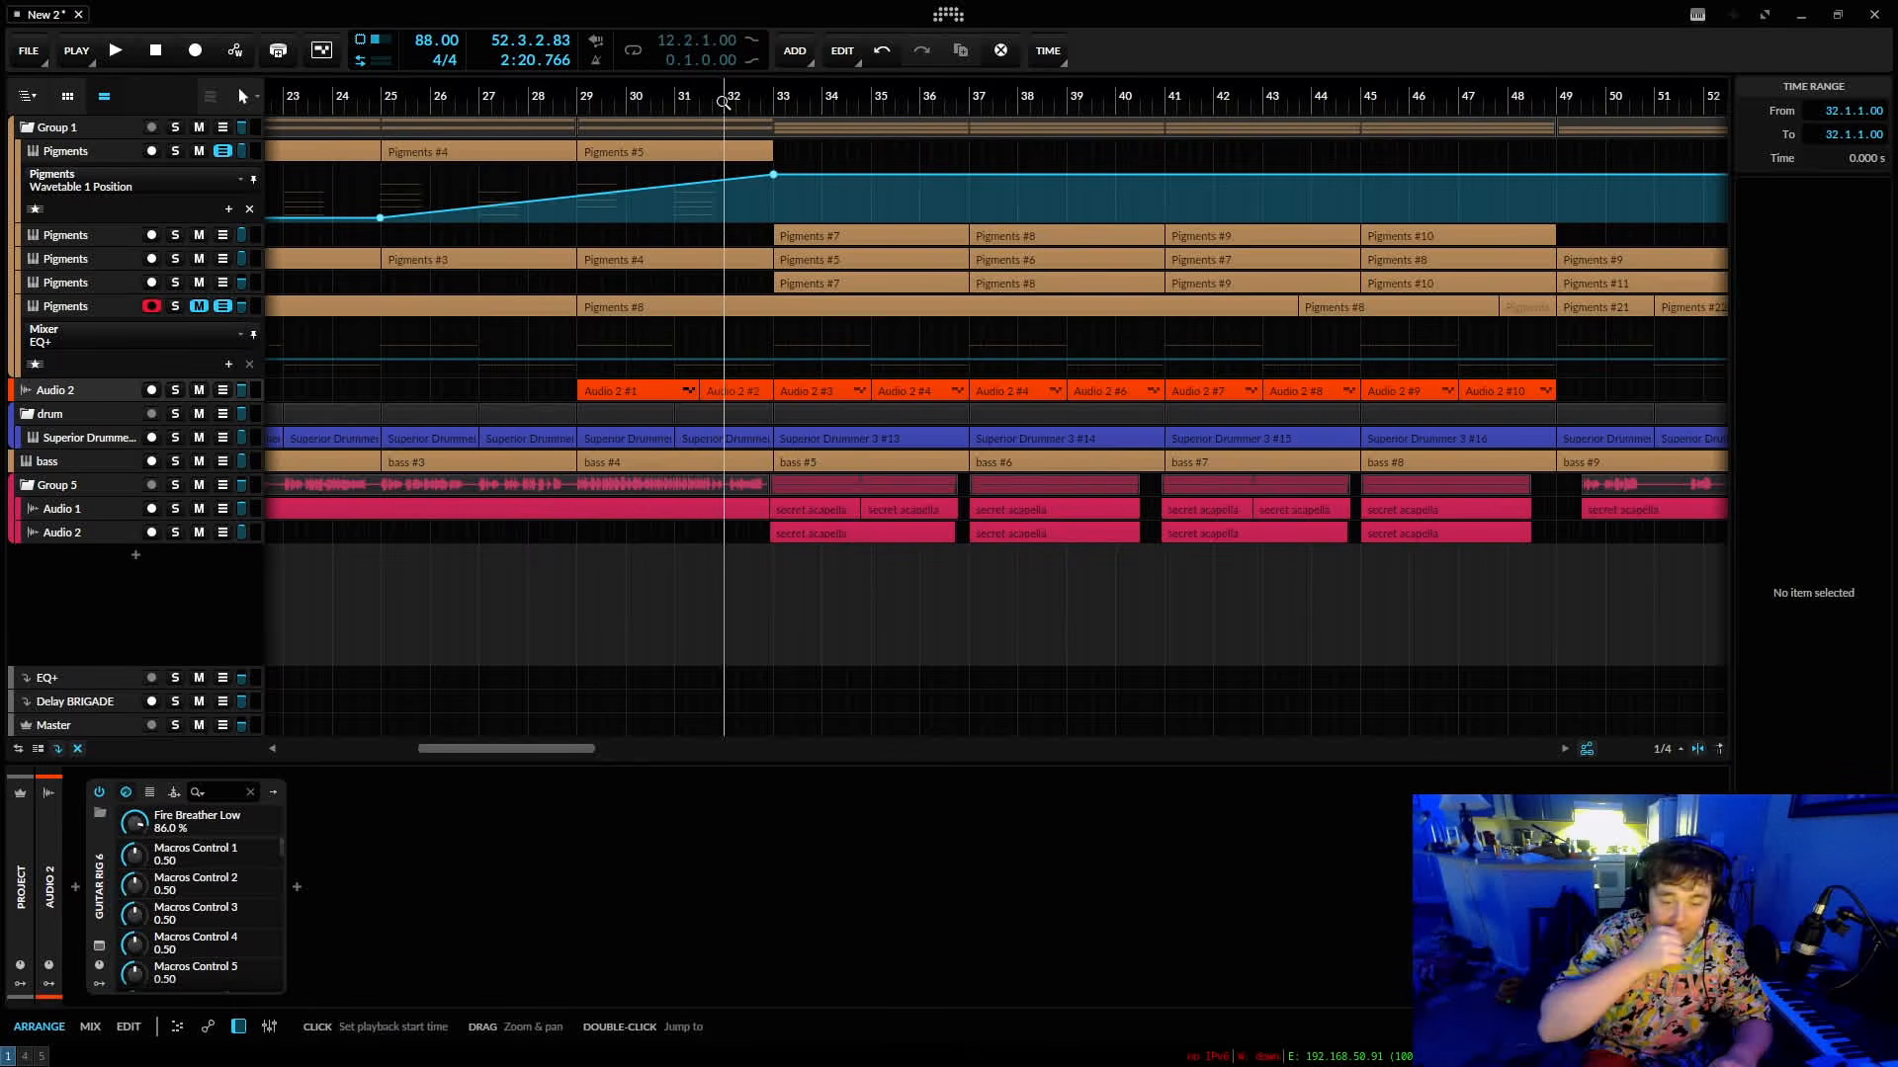
click(211, 438)
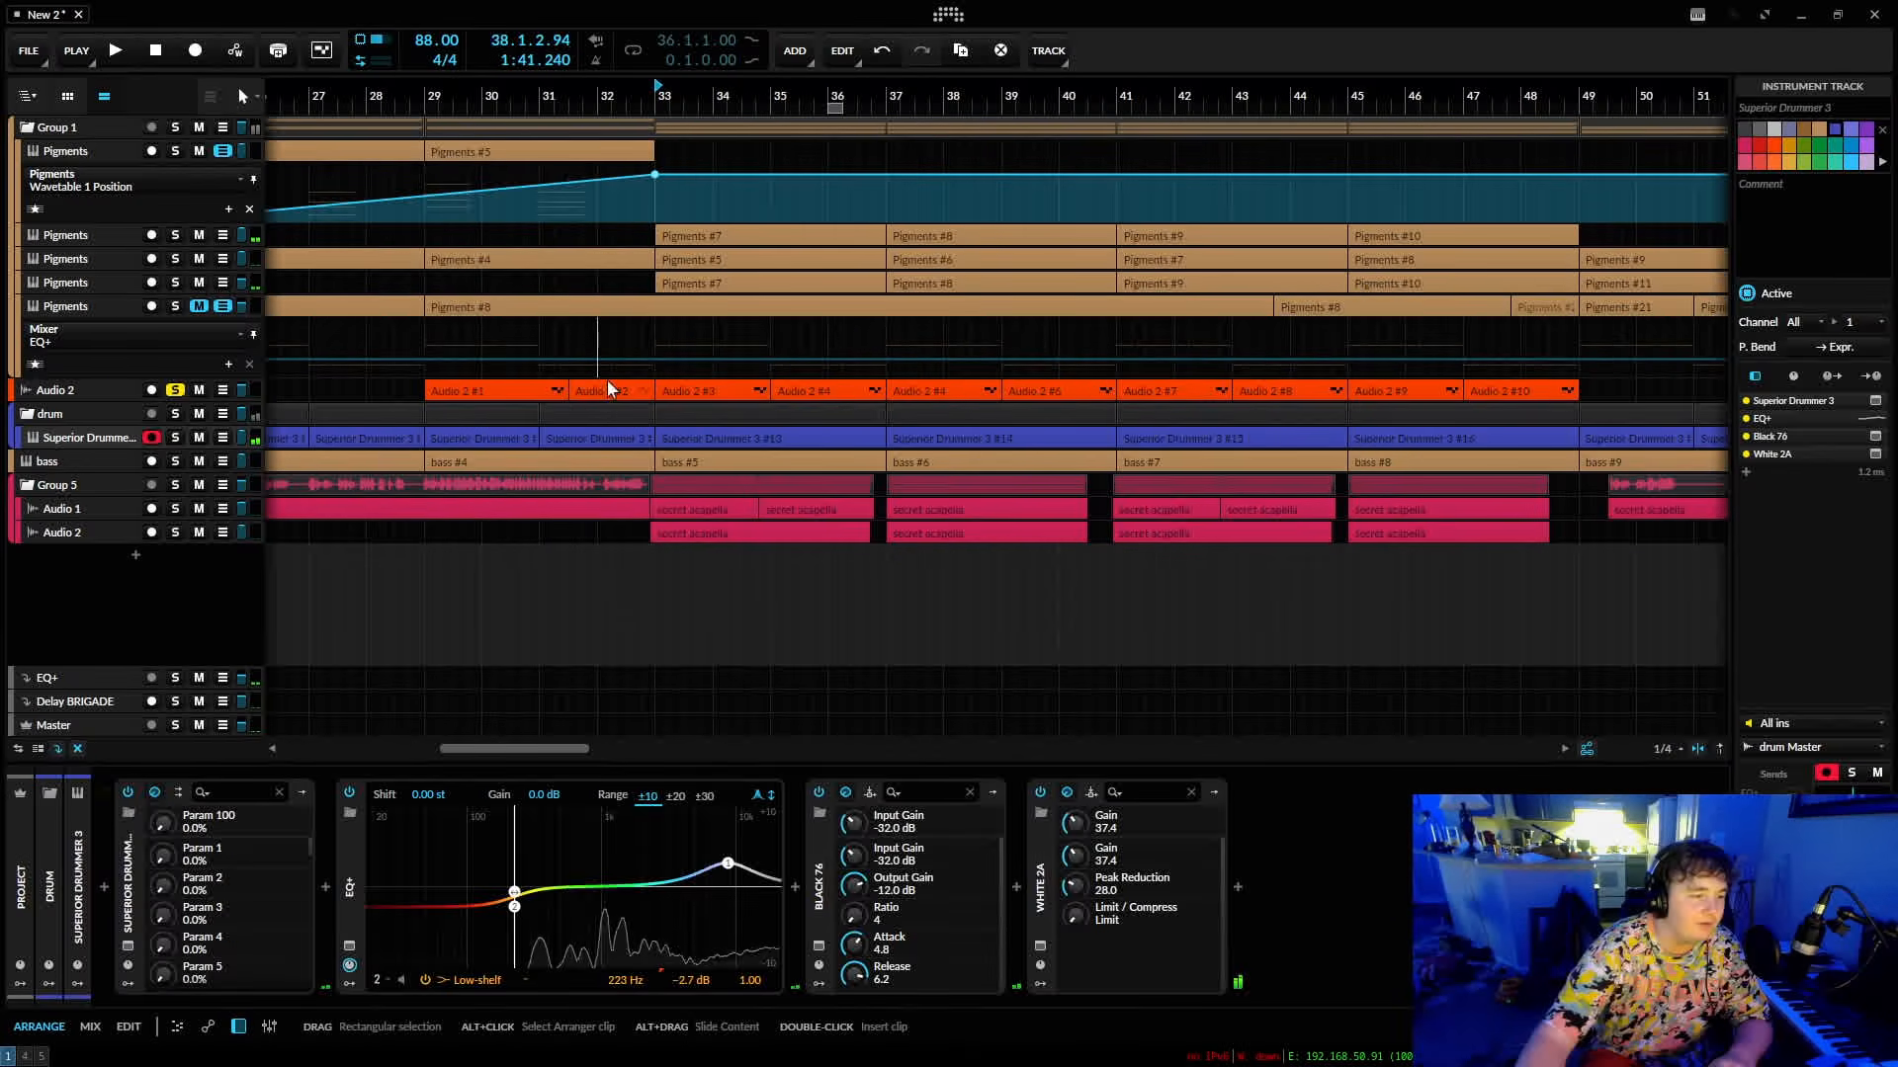
click(175, 437)
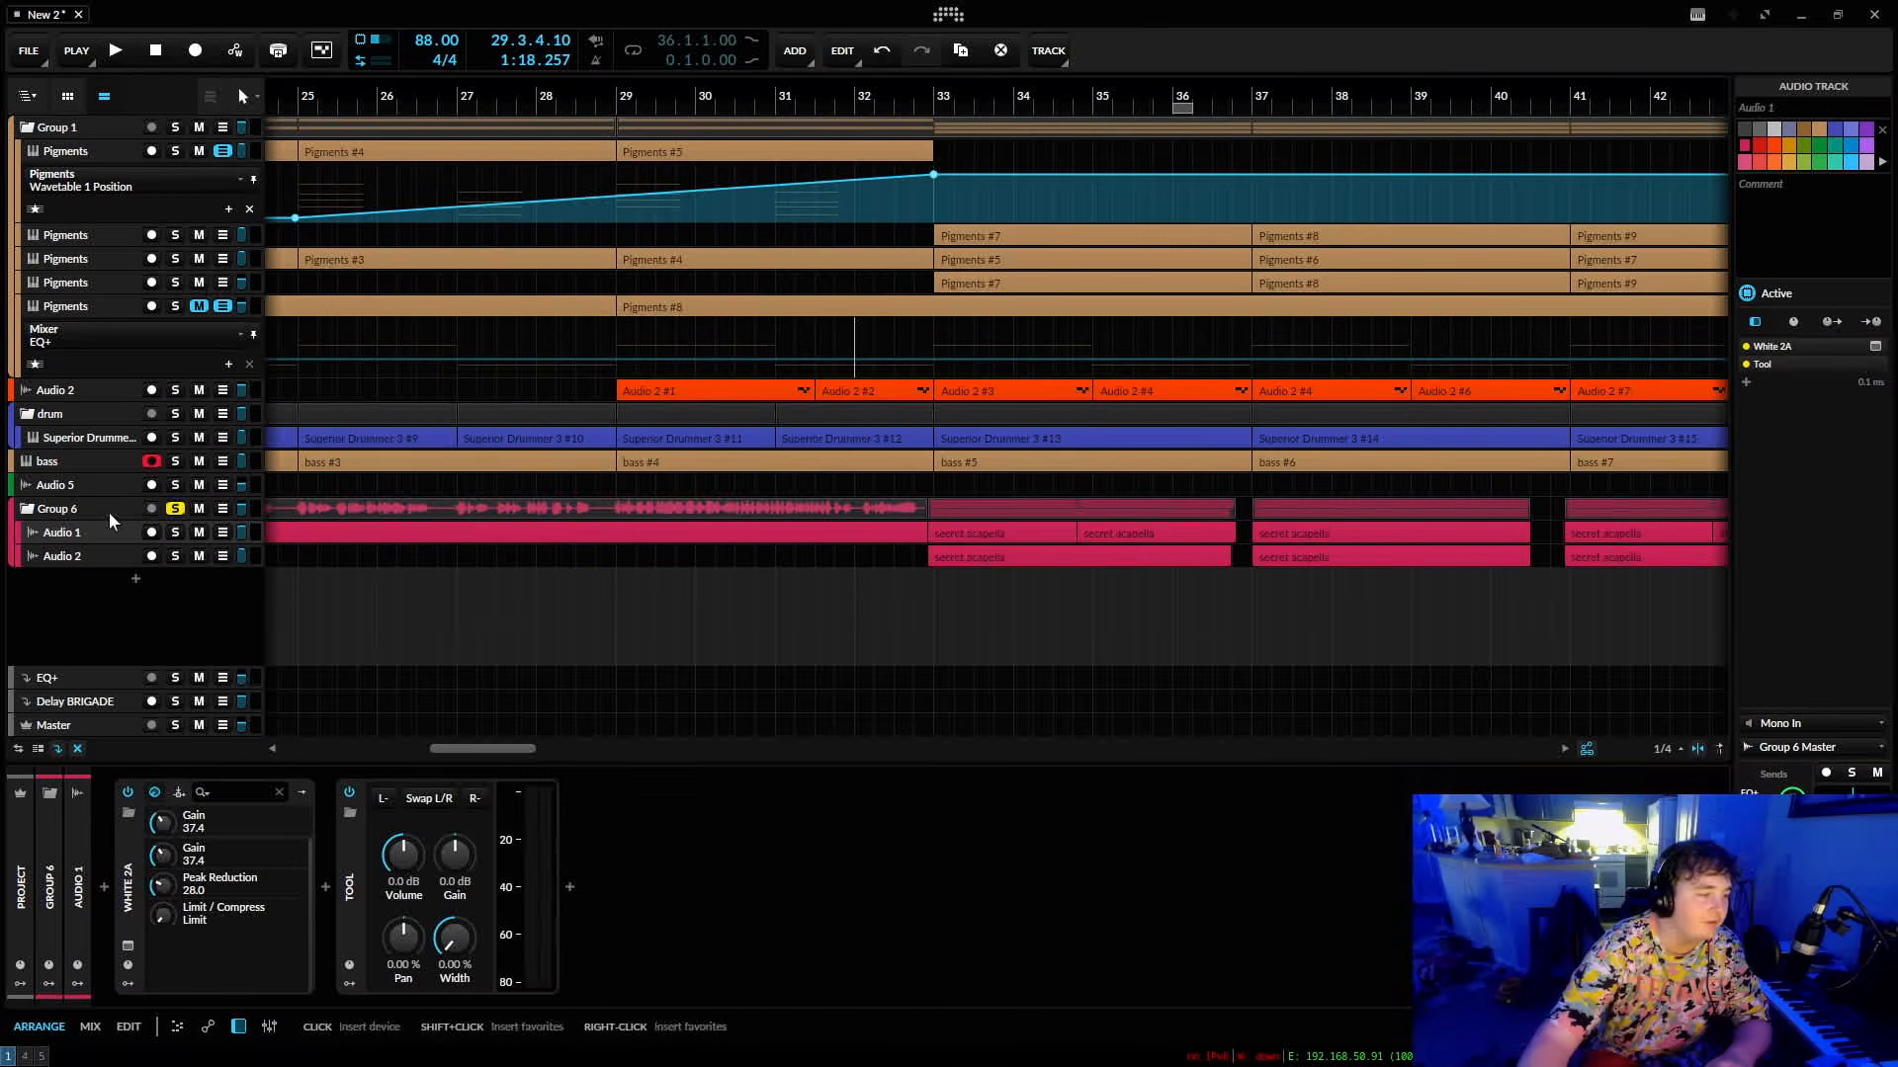
Select the bass track and the Audio 5 track beneath it to view their device chains.
click(84, 463)
click(74, 485)
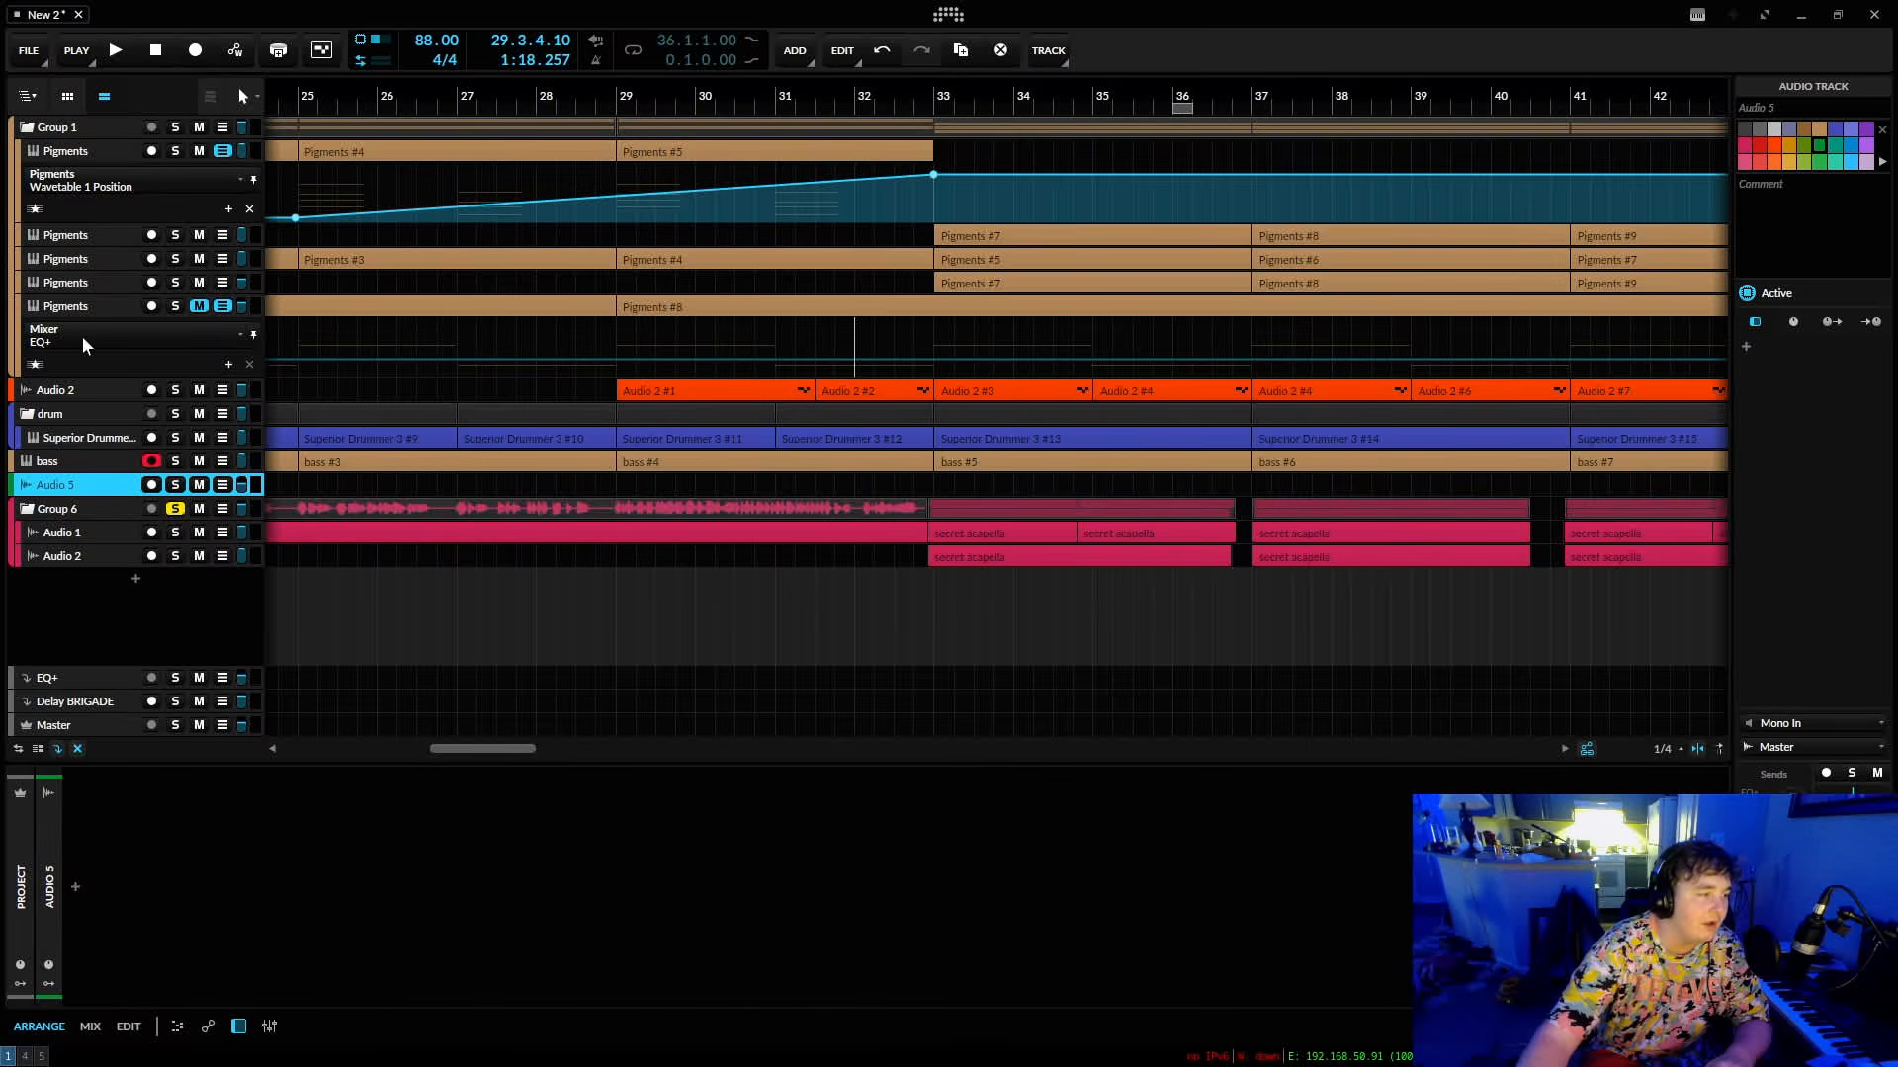
Examine the Bus Compressor on the drum group, including its ratio, attack, release and threshold parameters.
click(11, 143)
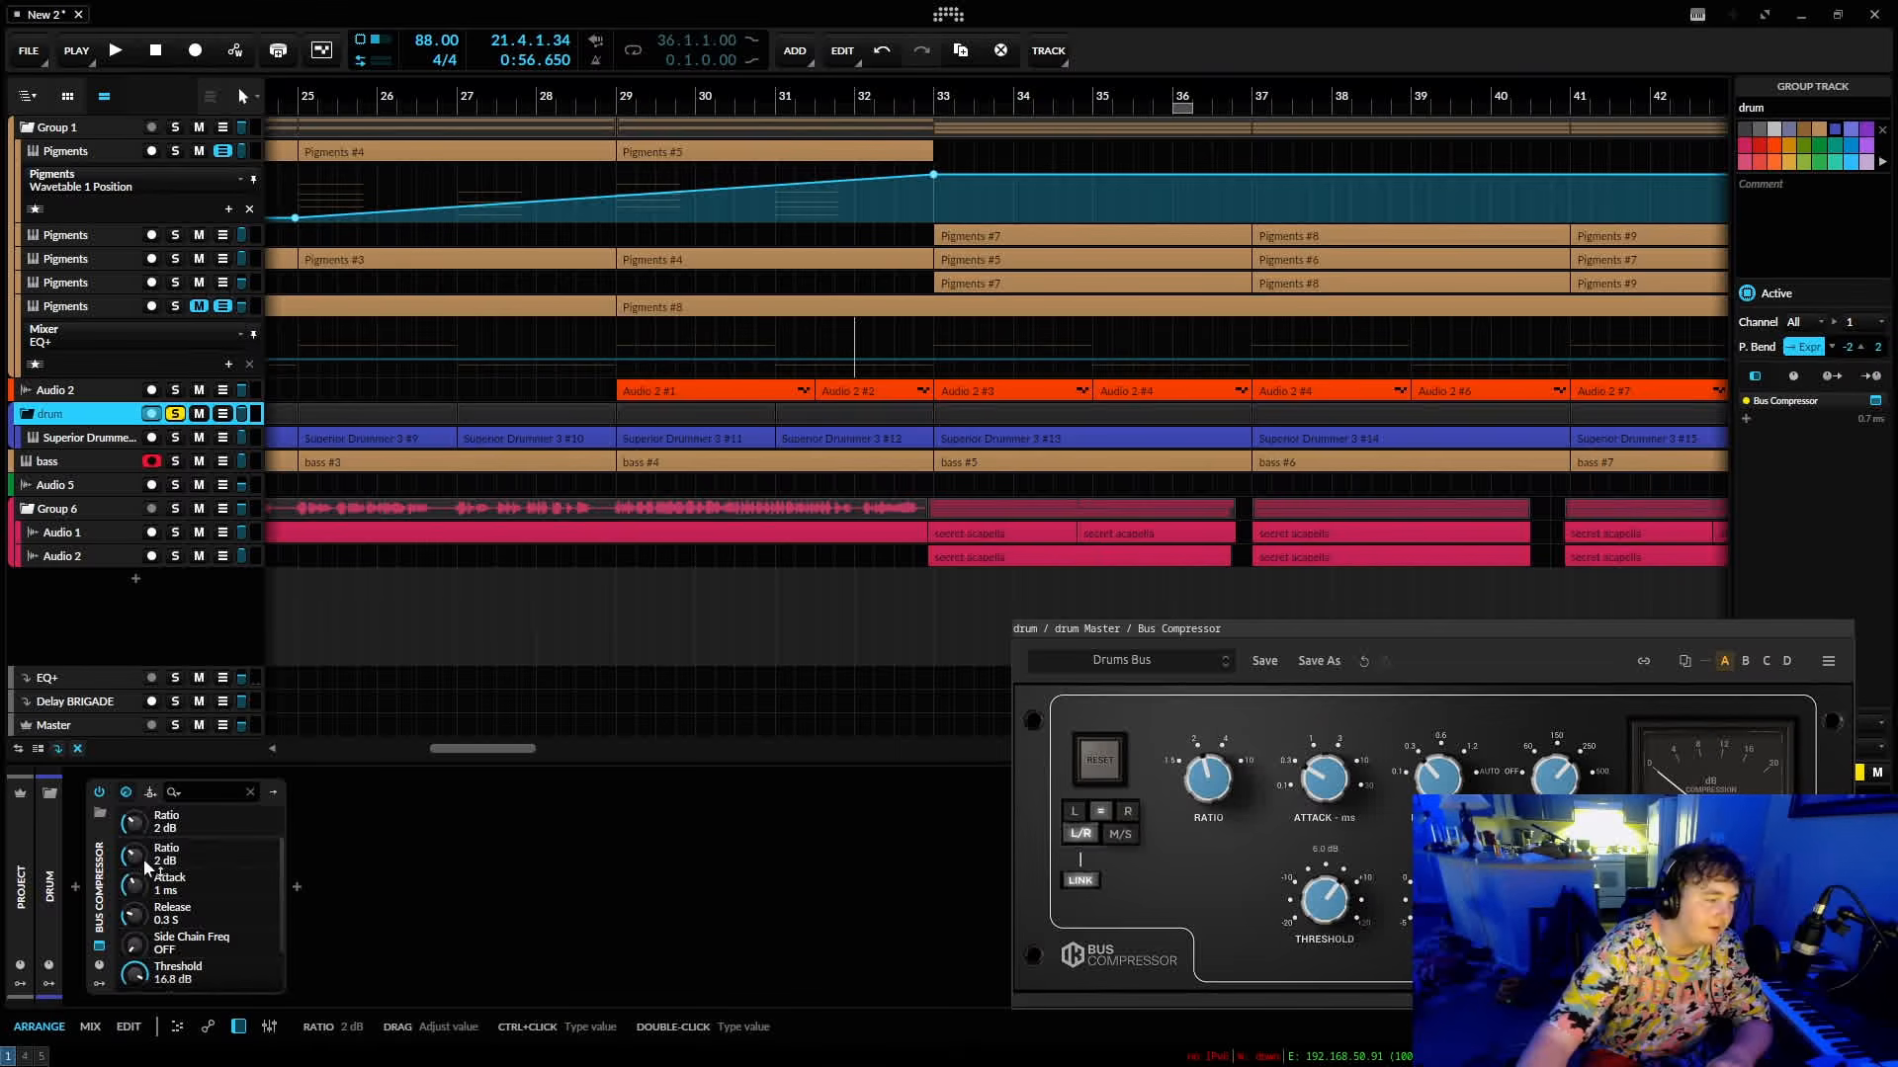
scroll(213, 901, down, 2)
scroll(212, 901, up, 2)
click(1192, 611)
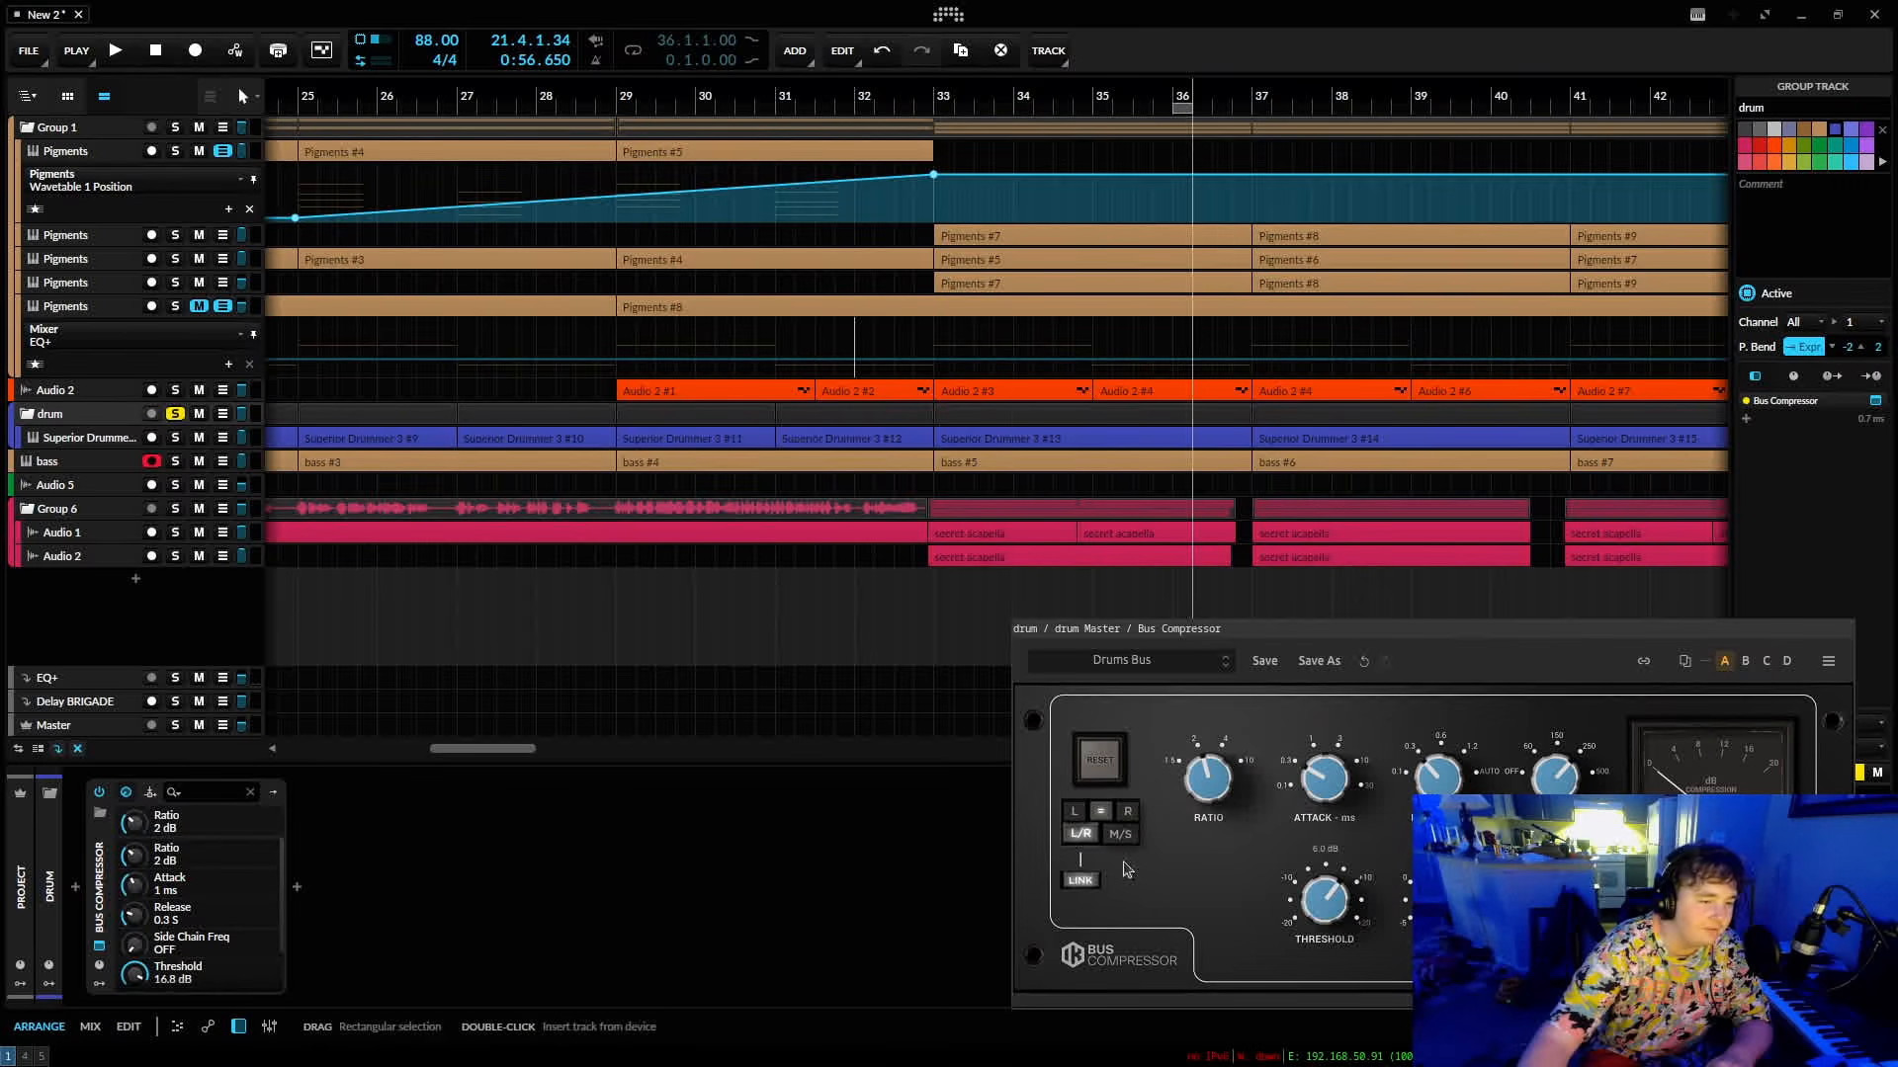
drag(1275, 631, 801, 307)
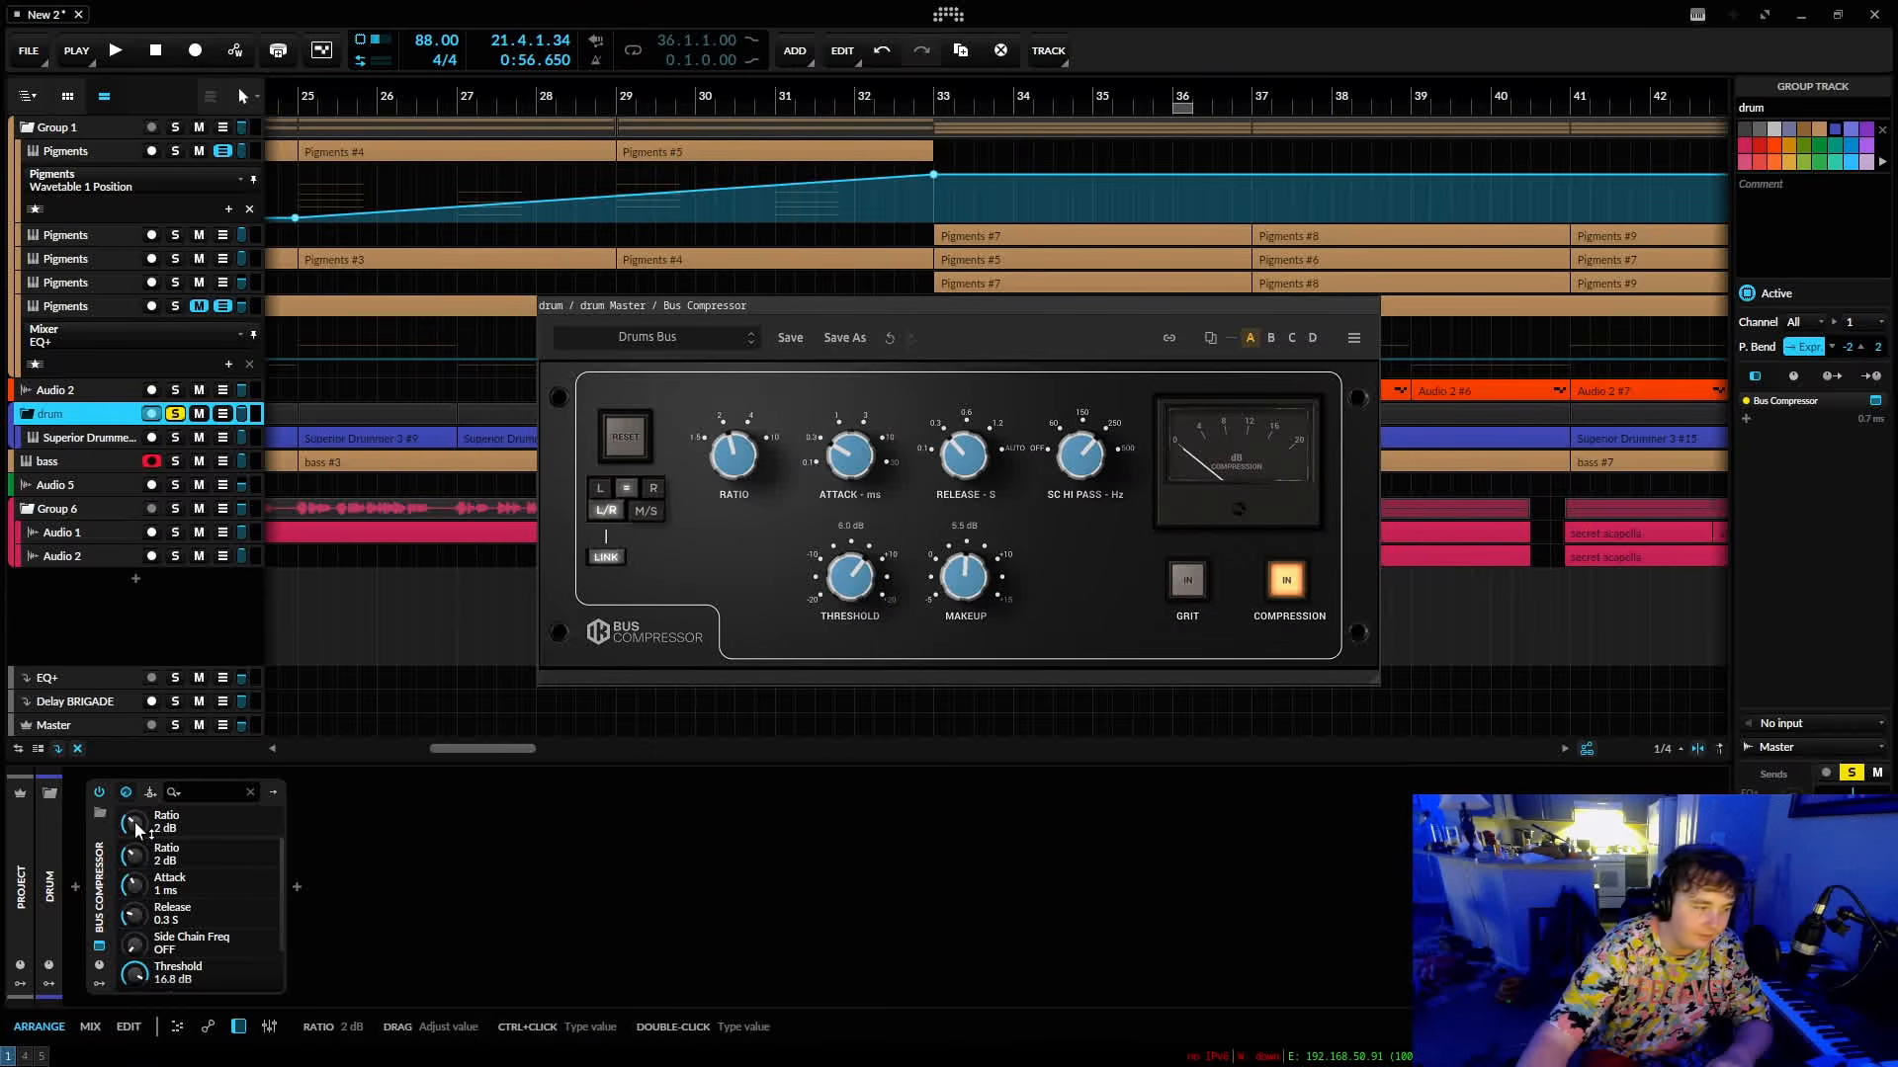
scroll(136, 888, down, 2)
scroll(141, 888, up, 2)
drag(135, 858, 137, 857)
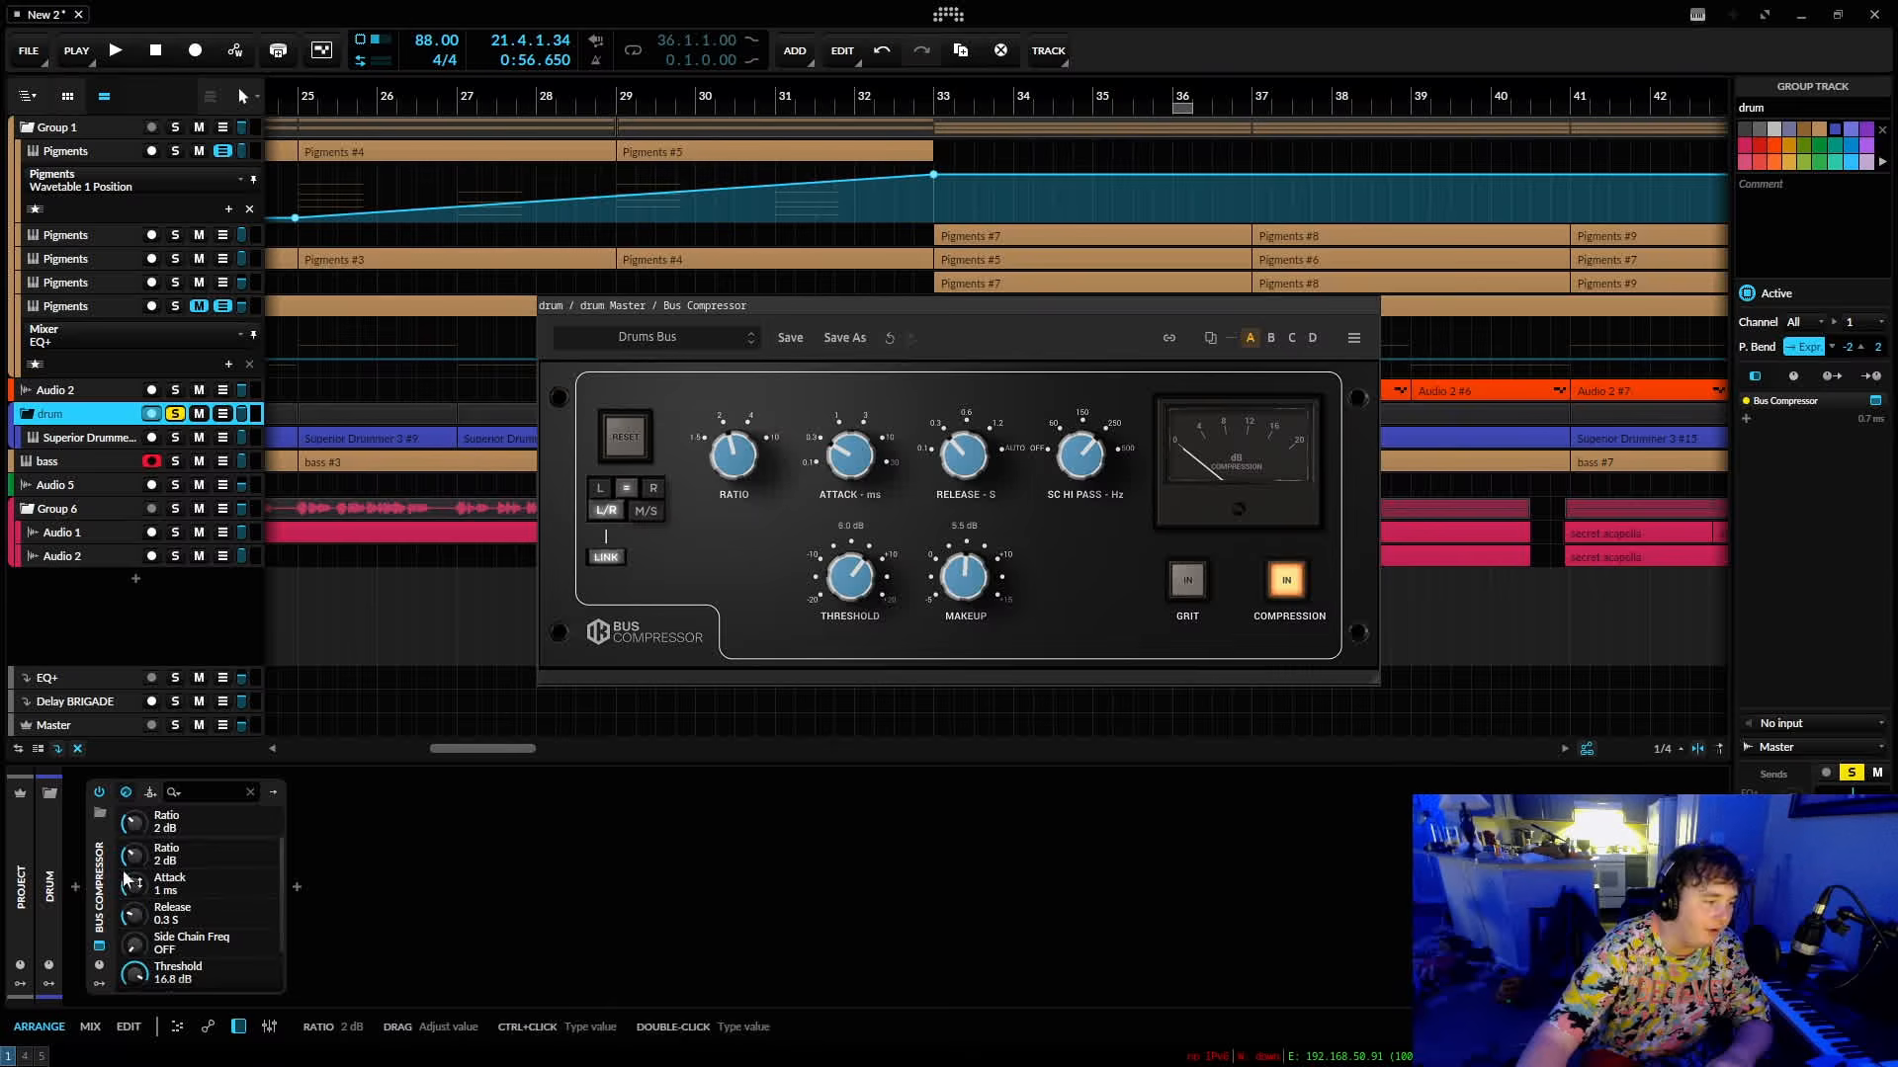
scroll(185, 946, down, 2)
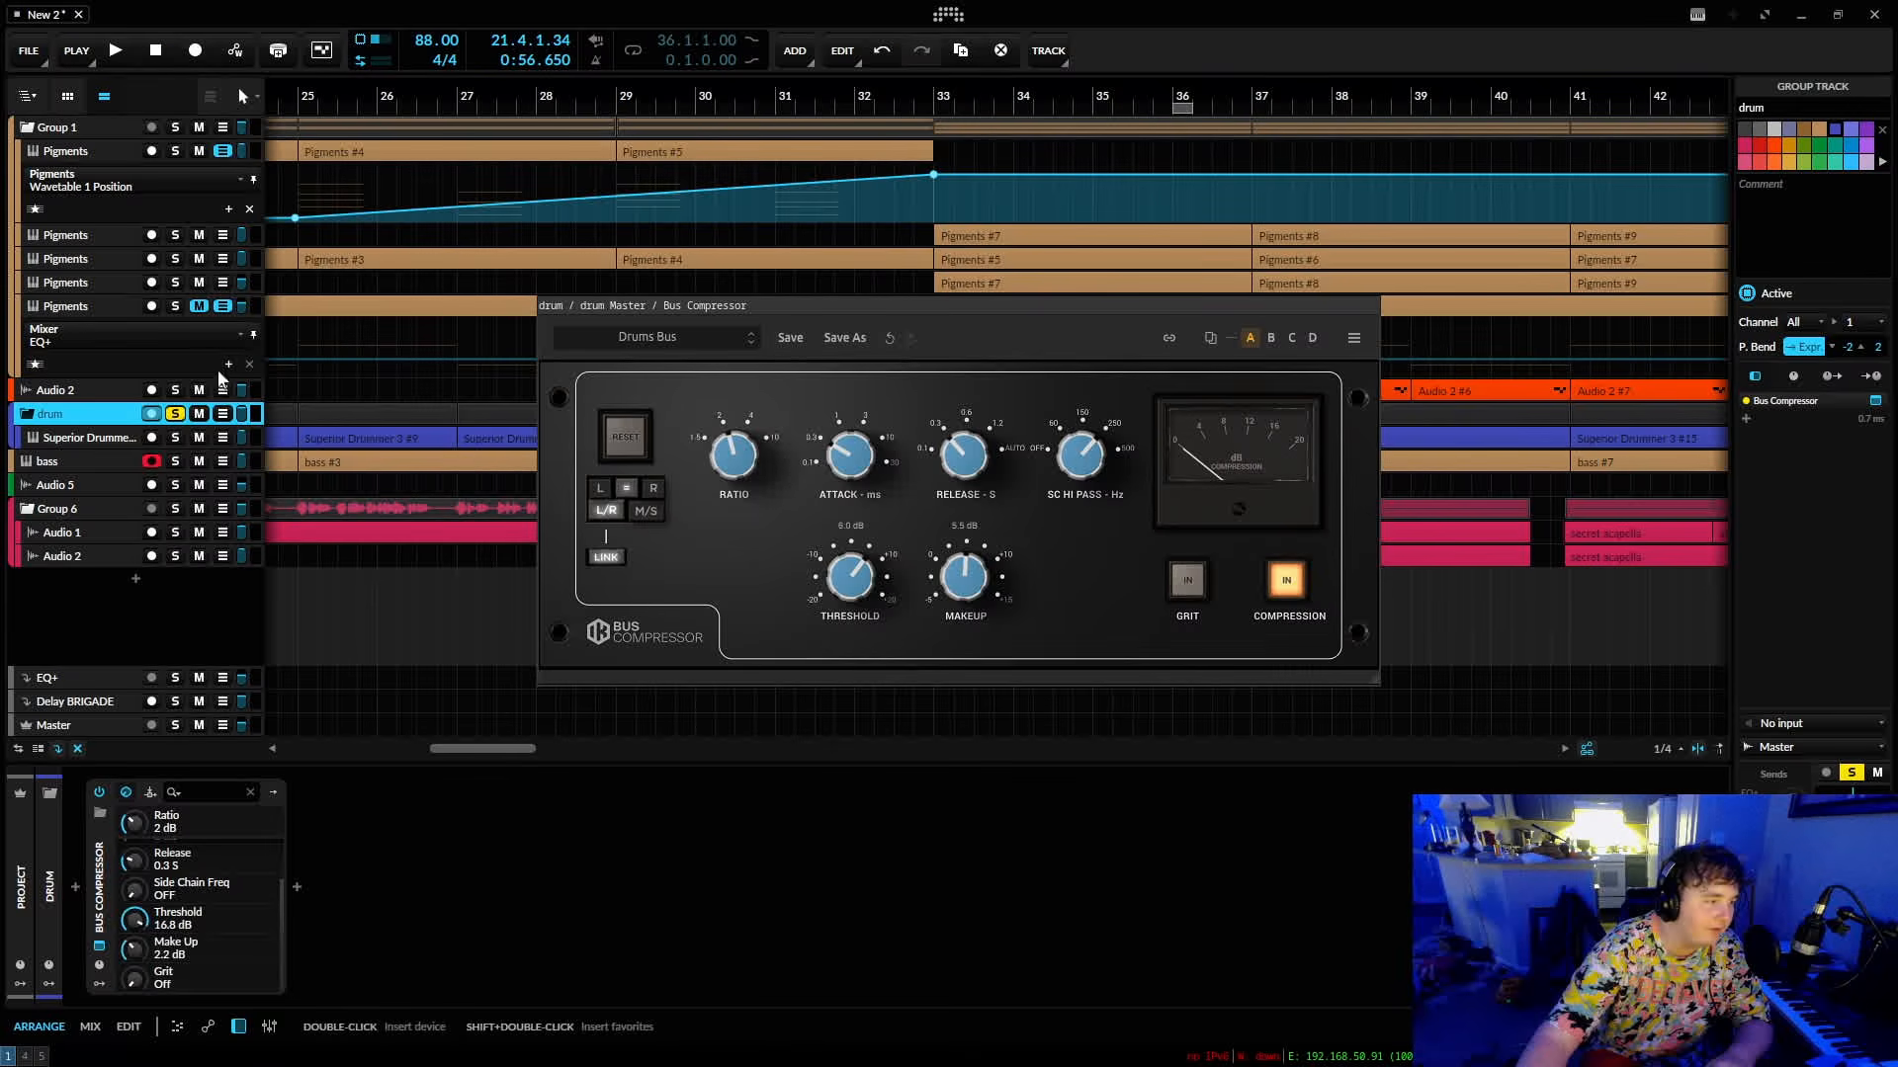
Examine the Pigments synth on the first Group 1 track, focusing Engine 1's Filter Mix and Volume controls.
click(69, 172)
scroll(222, 877, down, 3)
scroll(222, 878, down, 10)
drag(309, 858, 306, 901)
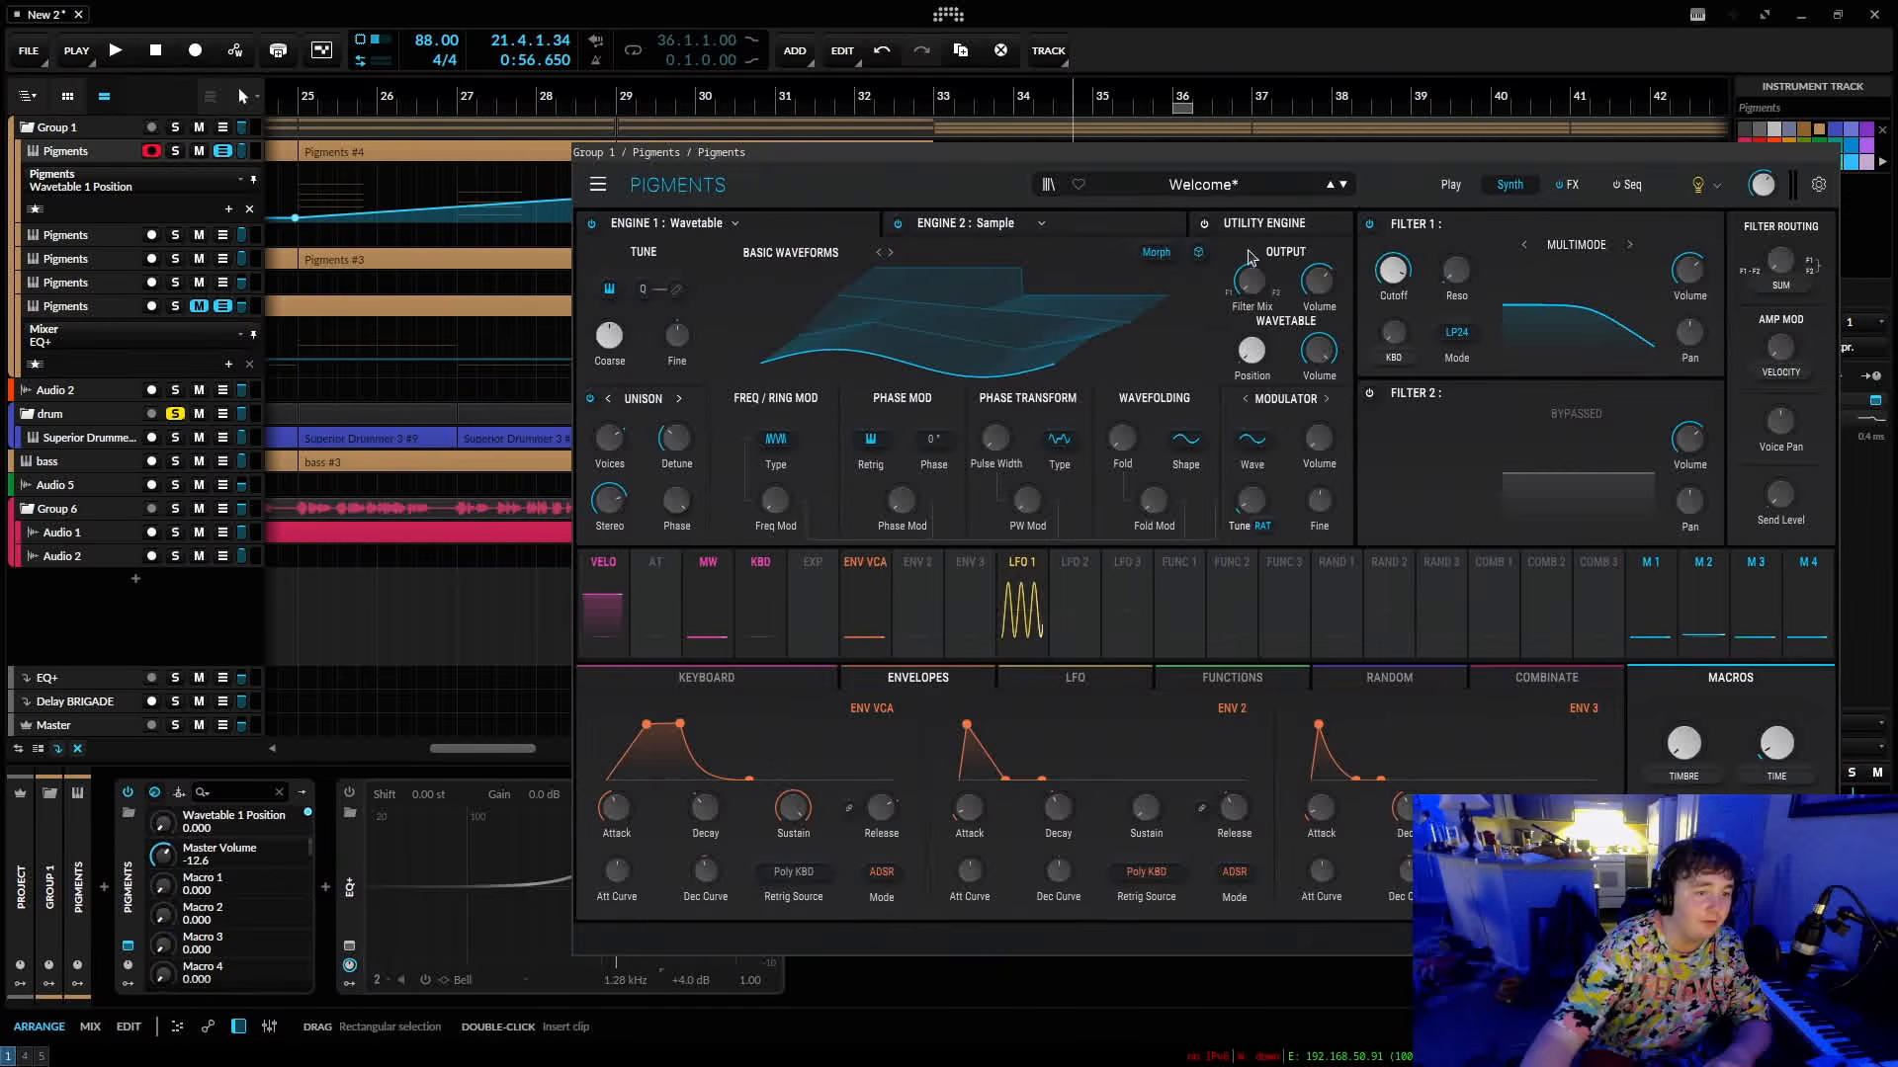
click(1255, 284)
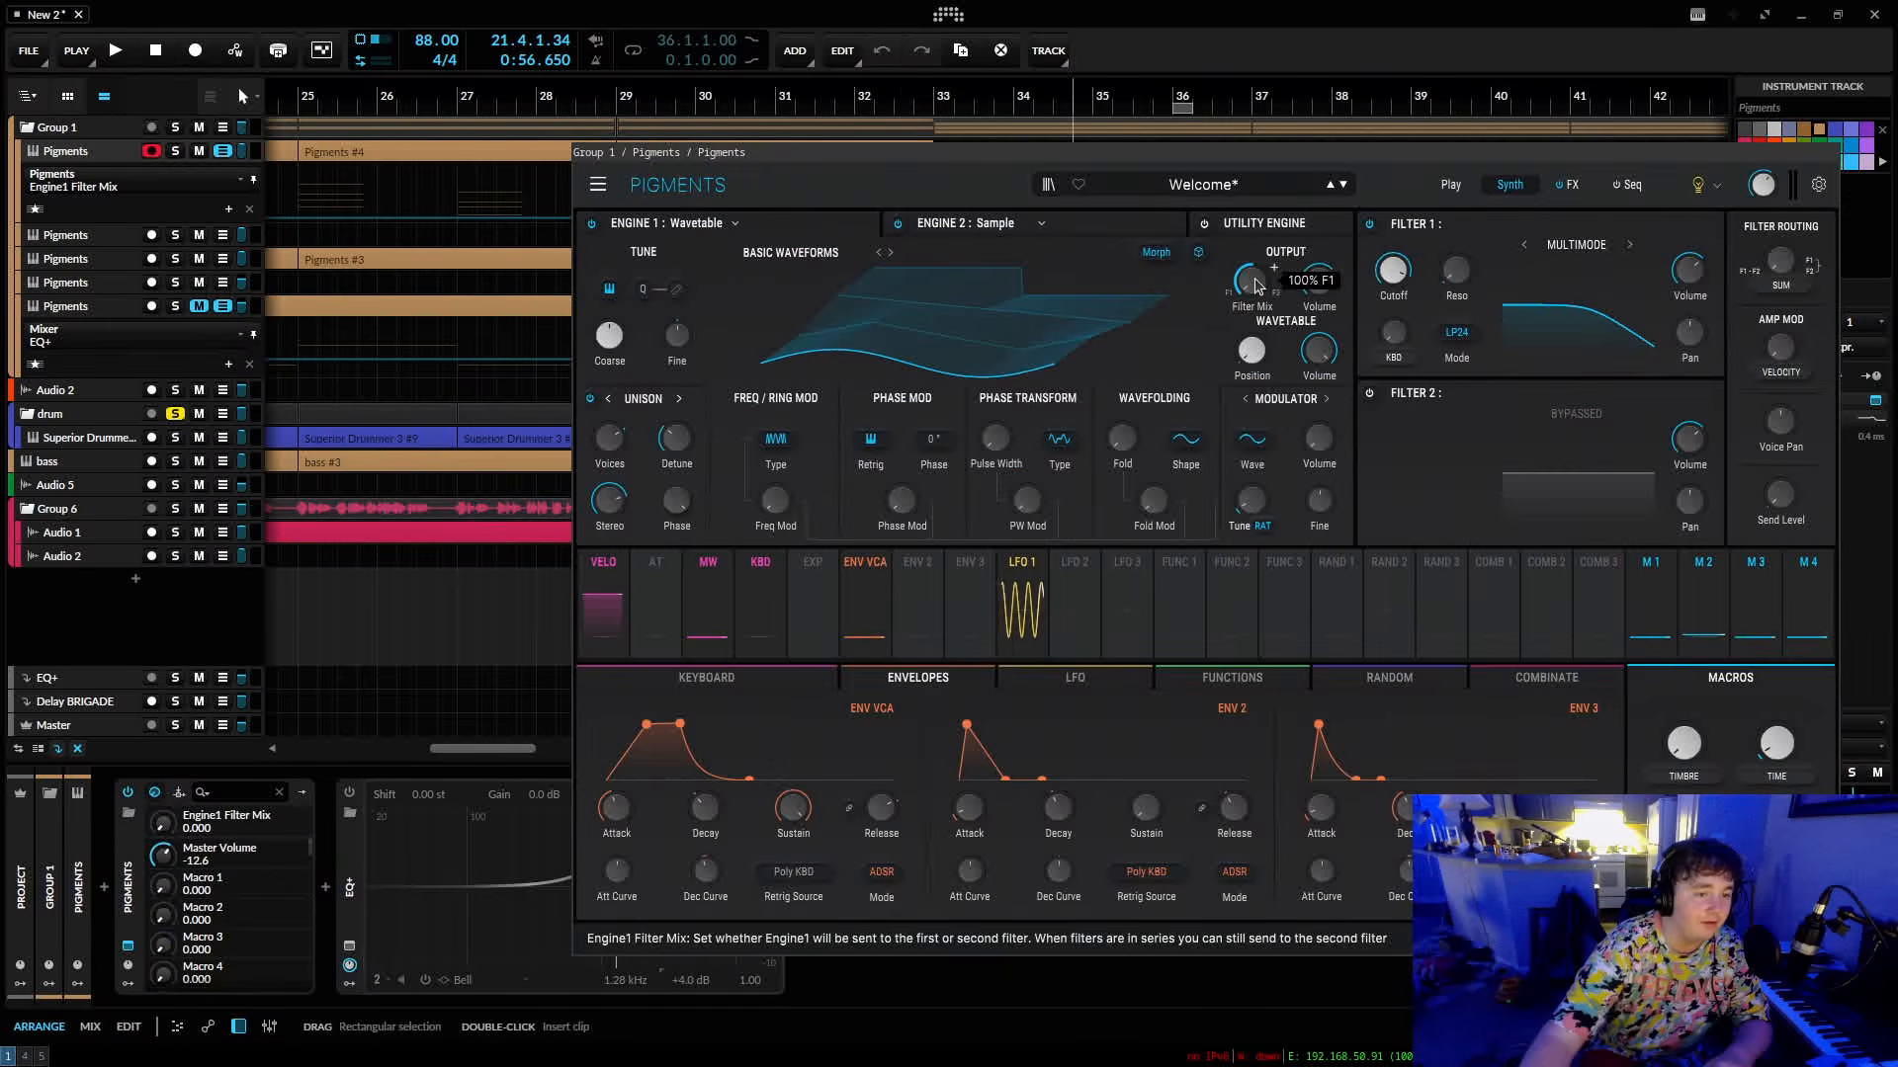
click(1320, 286)
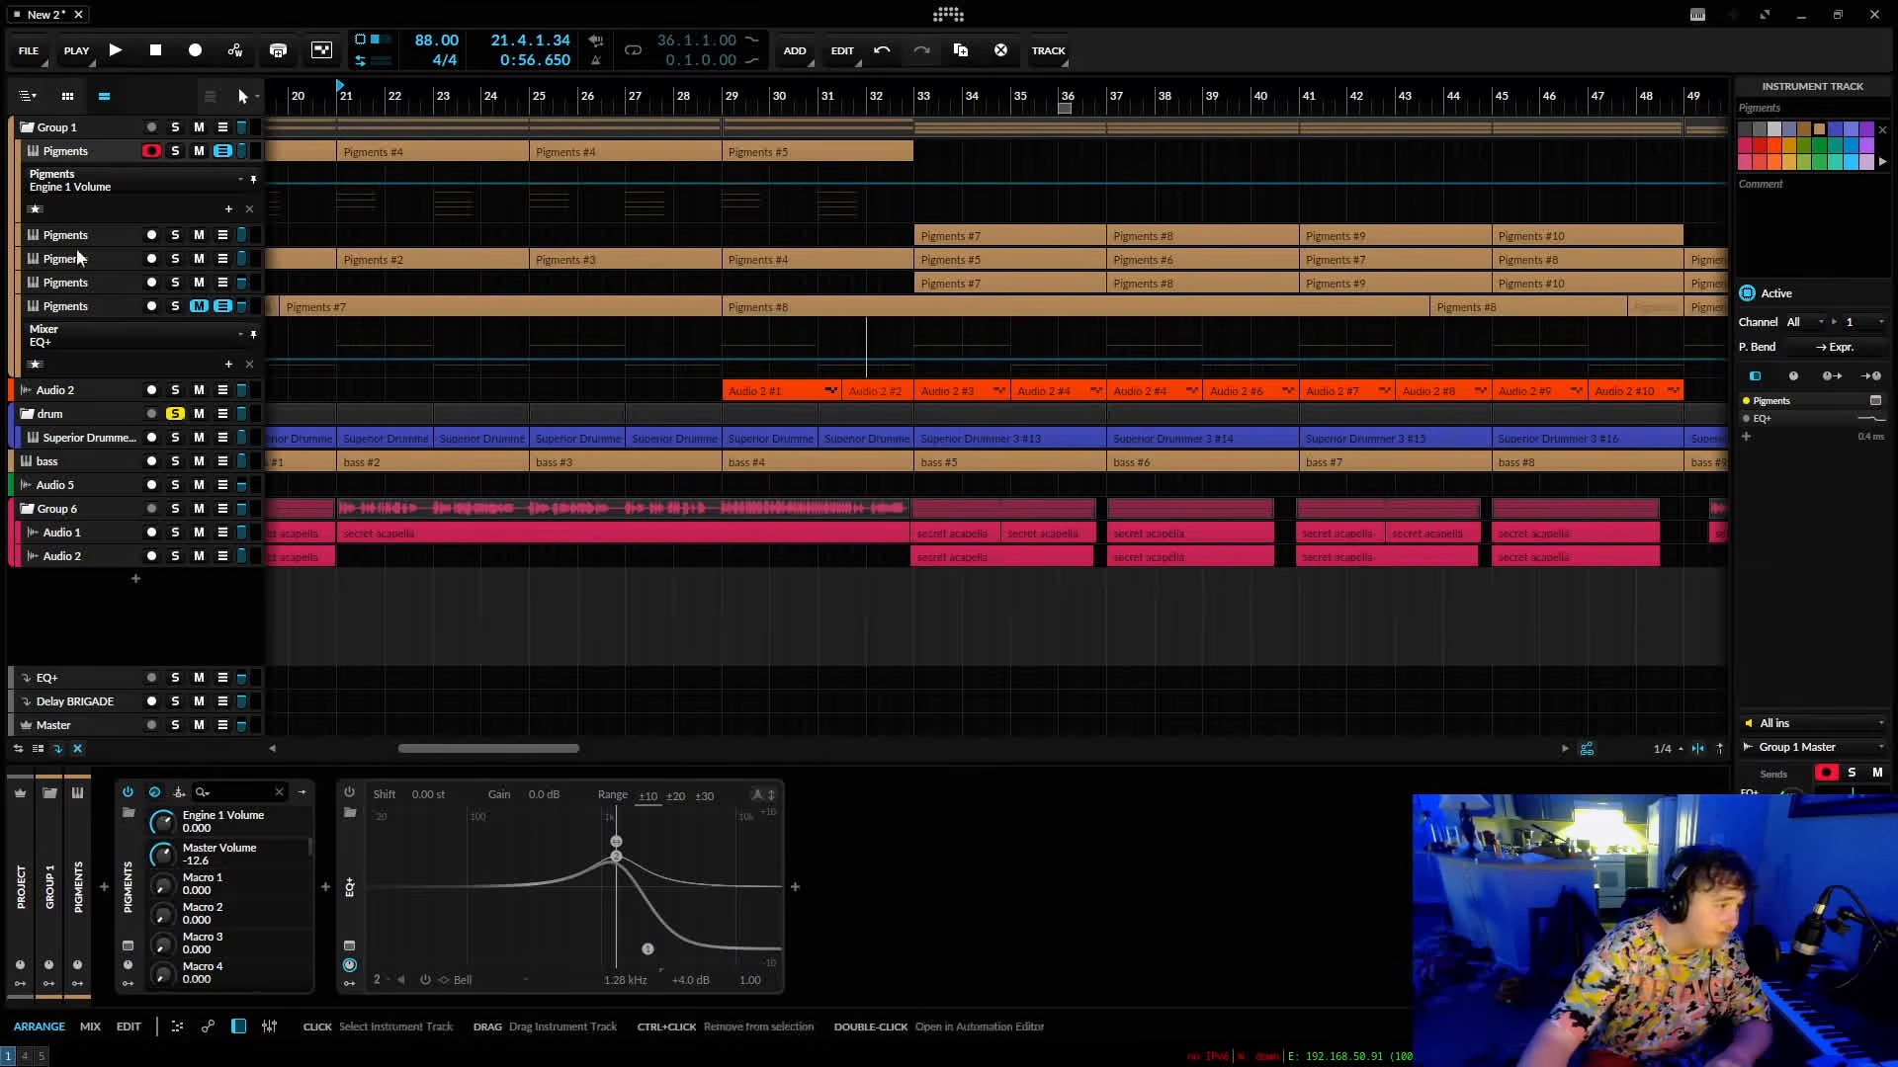
Look through the Pigments preset list and play mode options, and close the plug-in window.
click(128, 946)
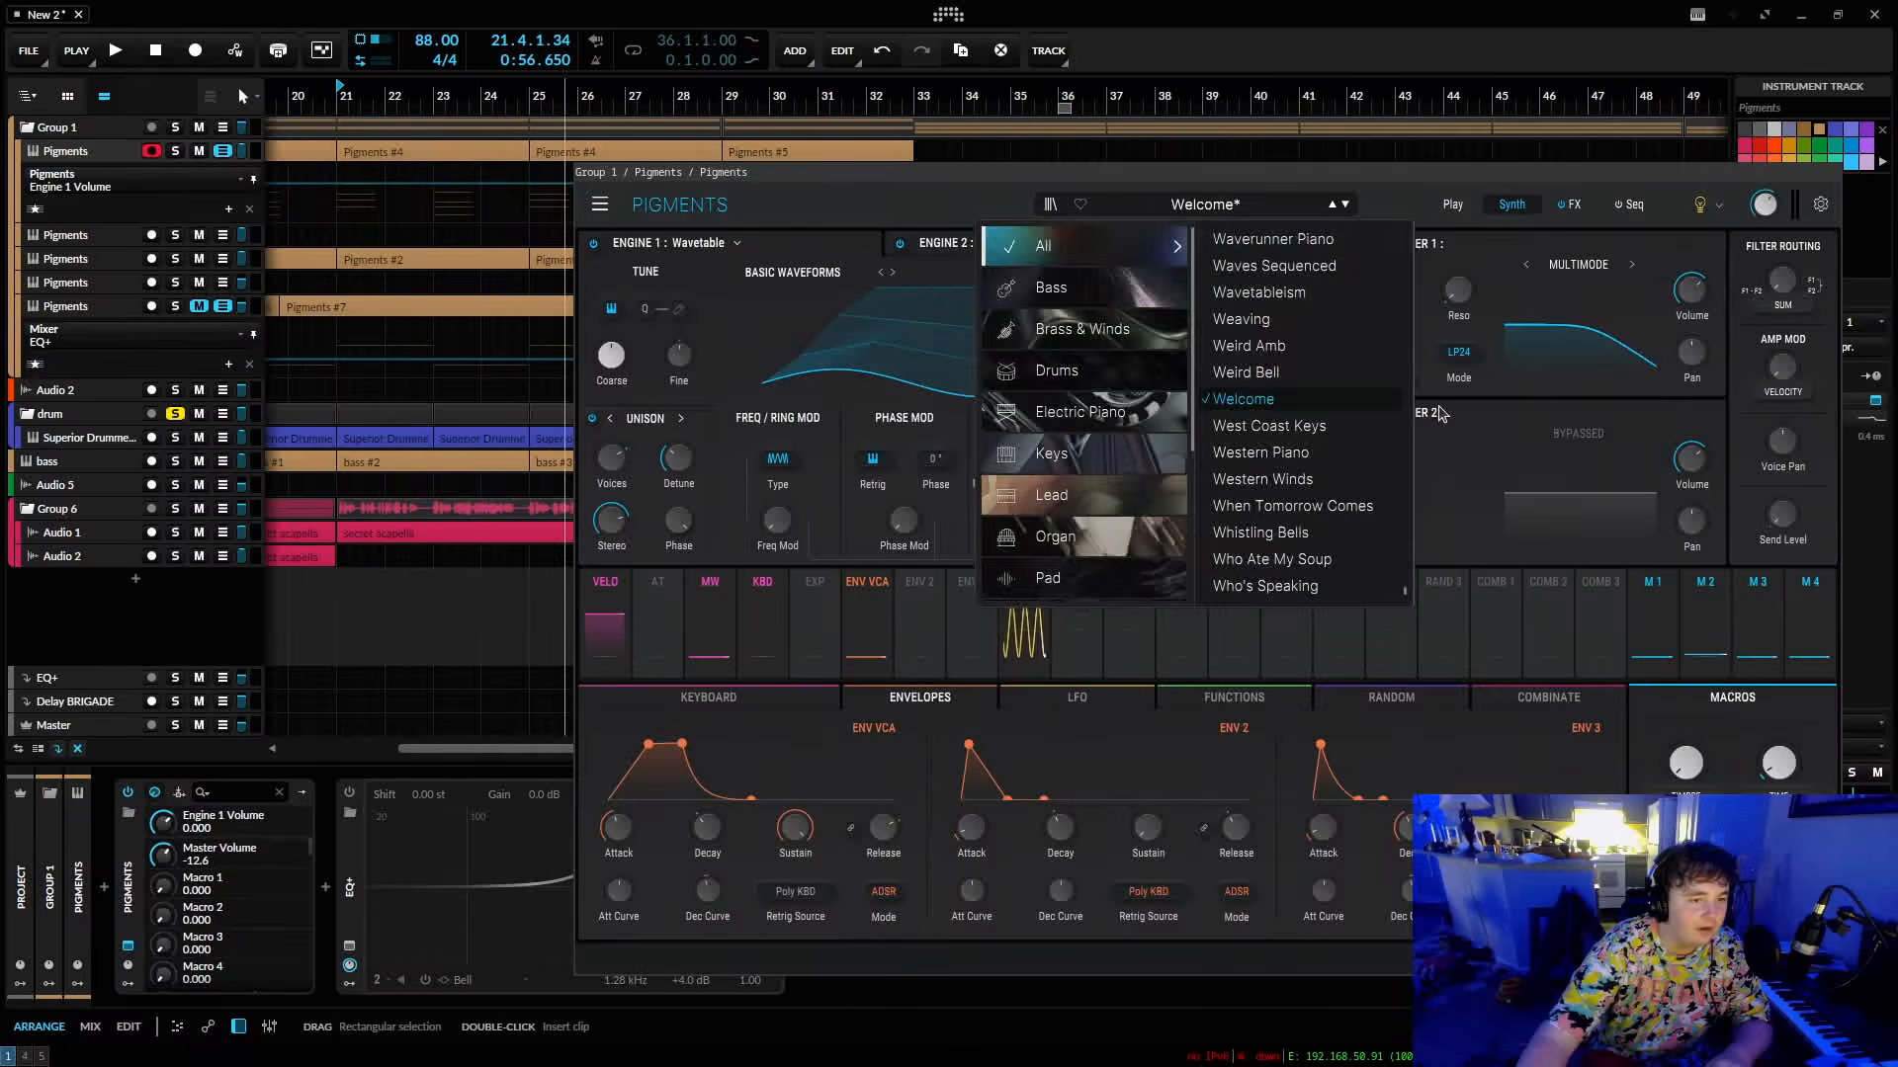
click(1416, 188)
drag(1417, 169, 1348, 139)
click(1599, 929)
click(1599, 929)
click(1599, 929)
click(1599, 929)
click(1599, 929)
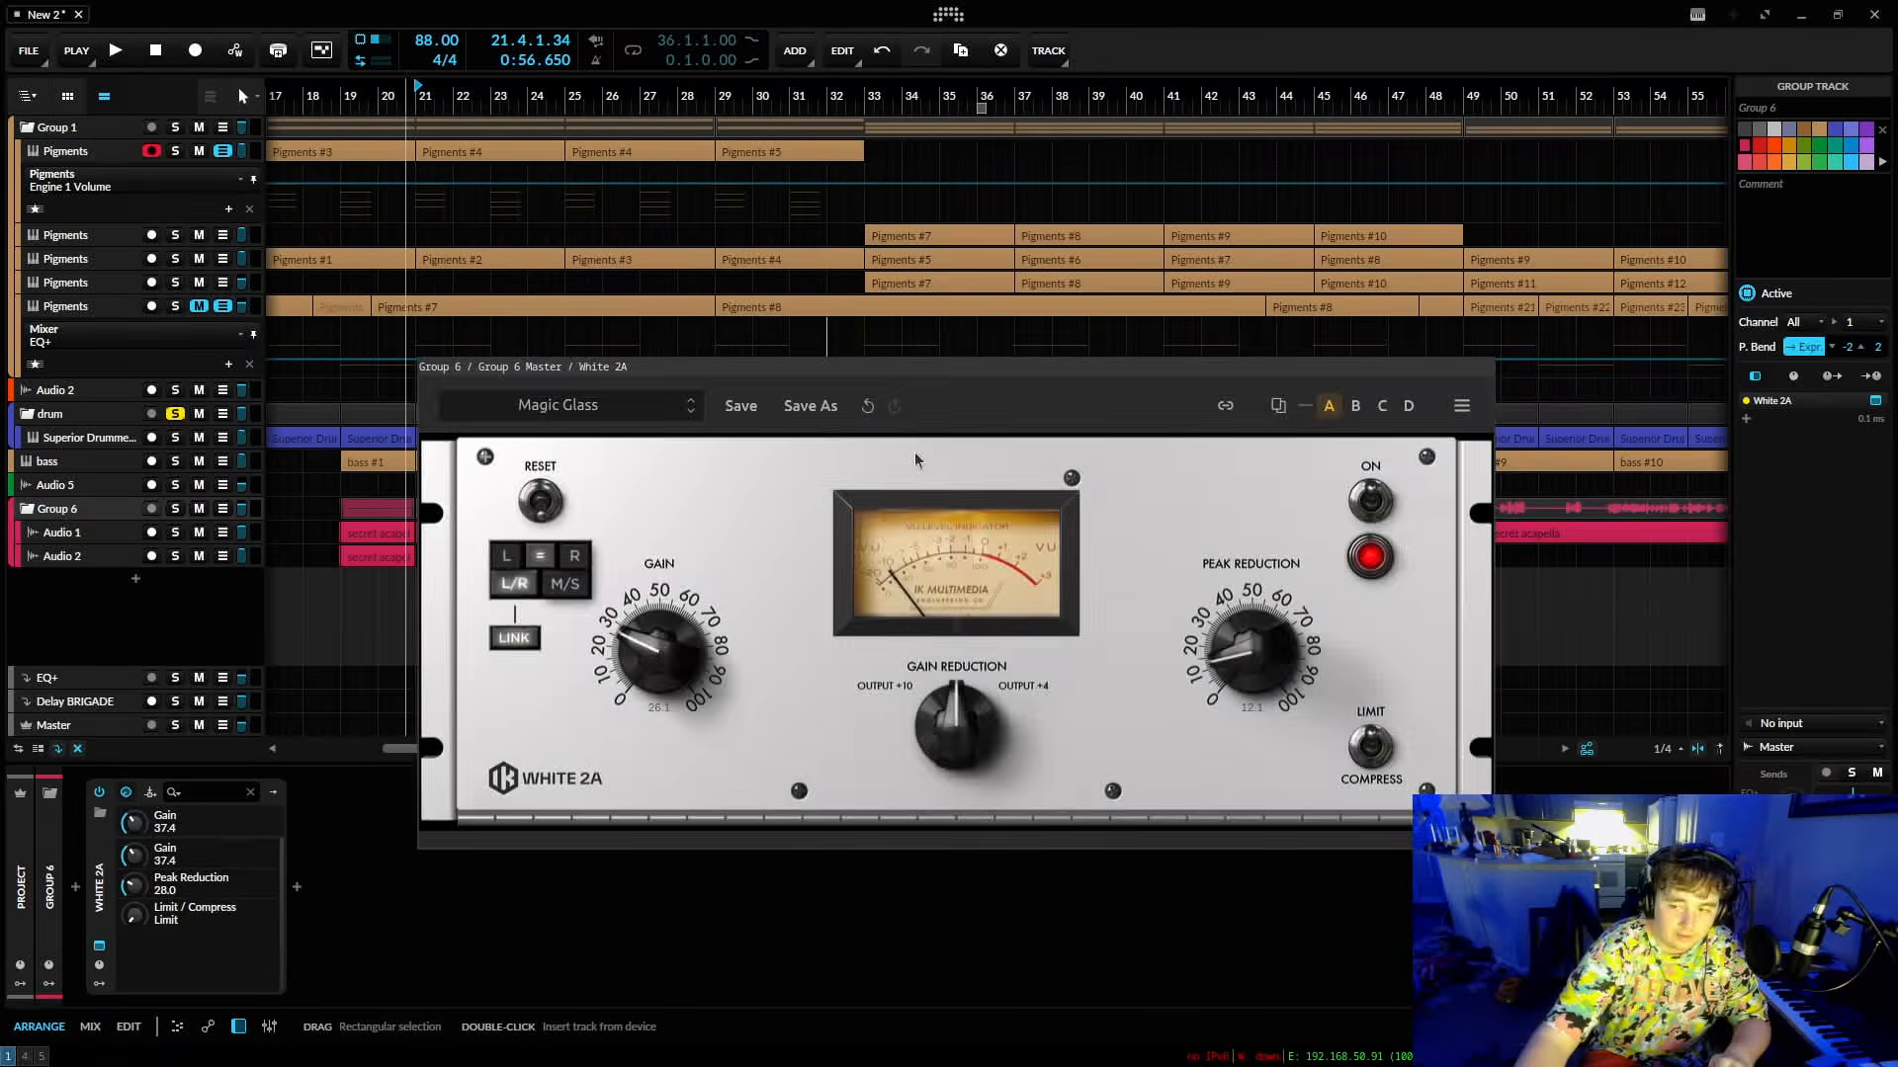
key(super+shift+q)
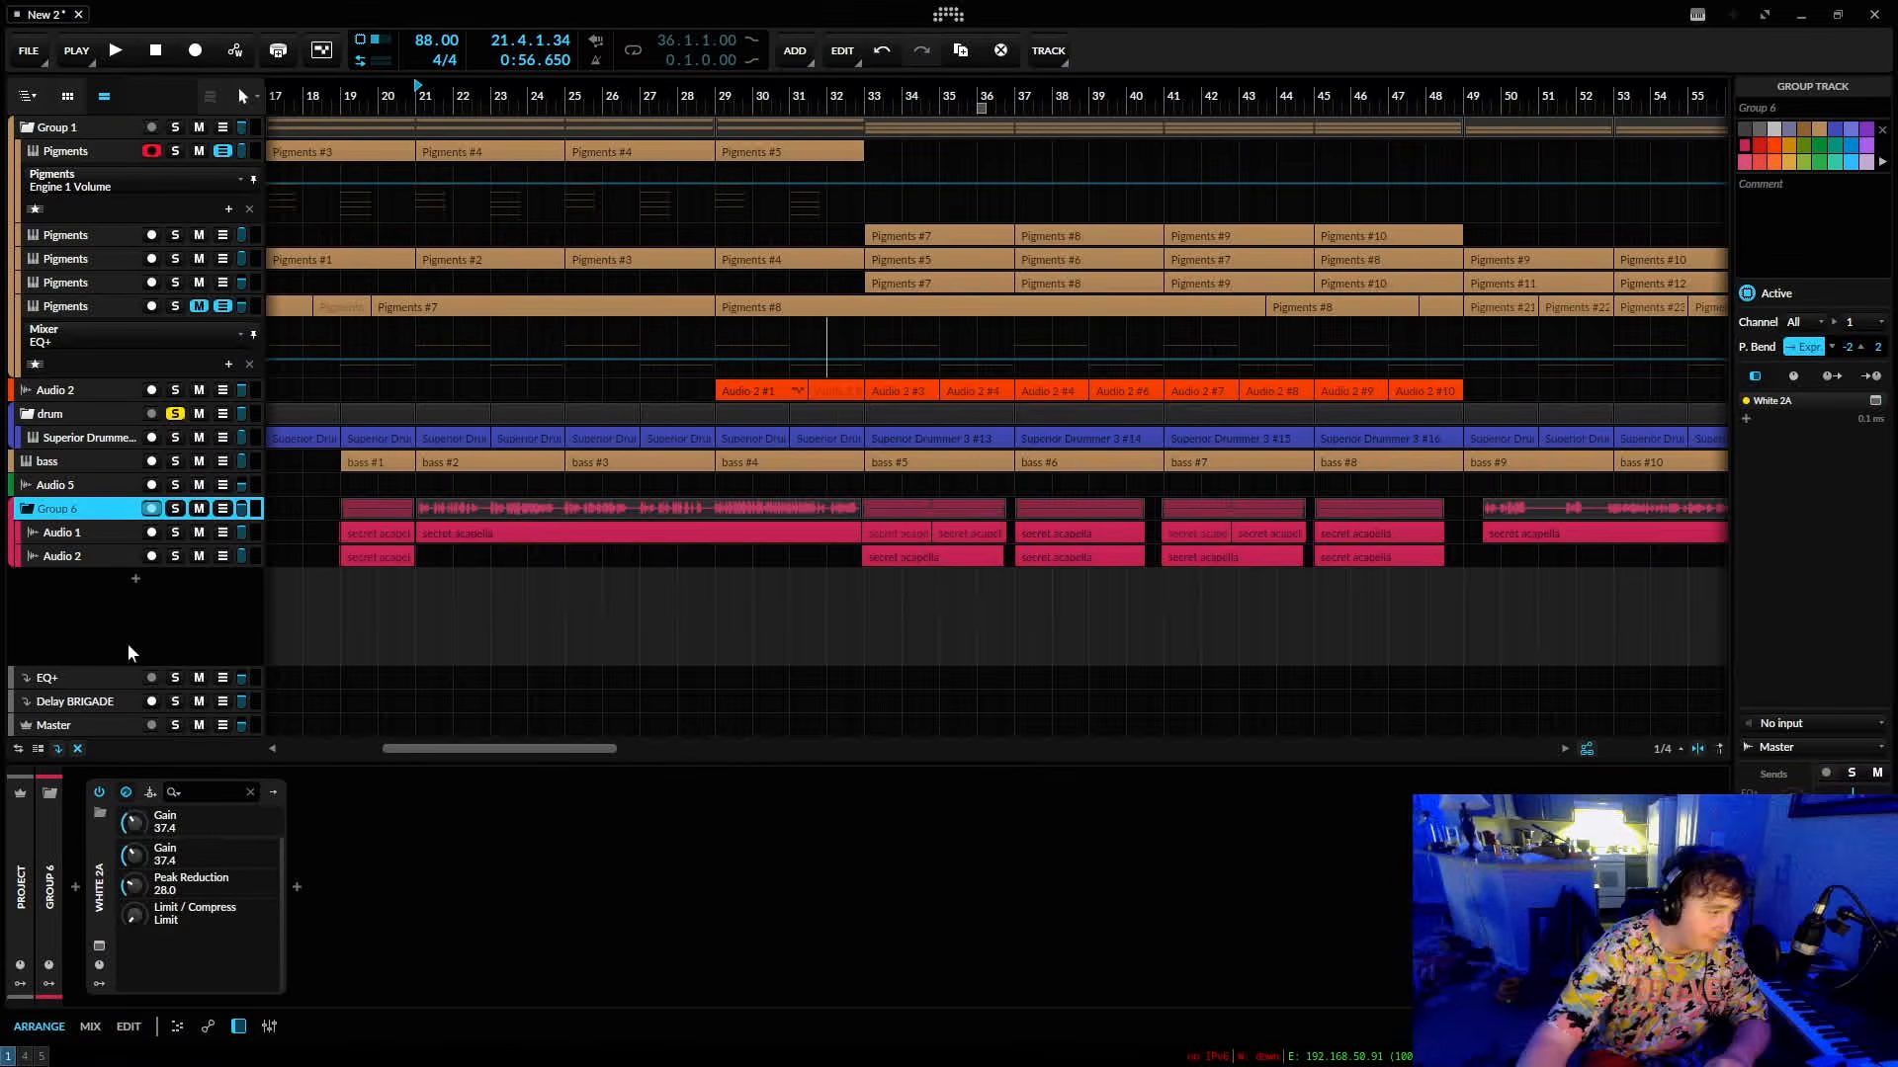
Add a new instrument track loaded with the Serum 2 synth.
click(106, 727)
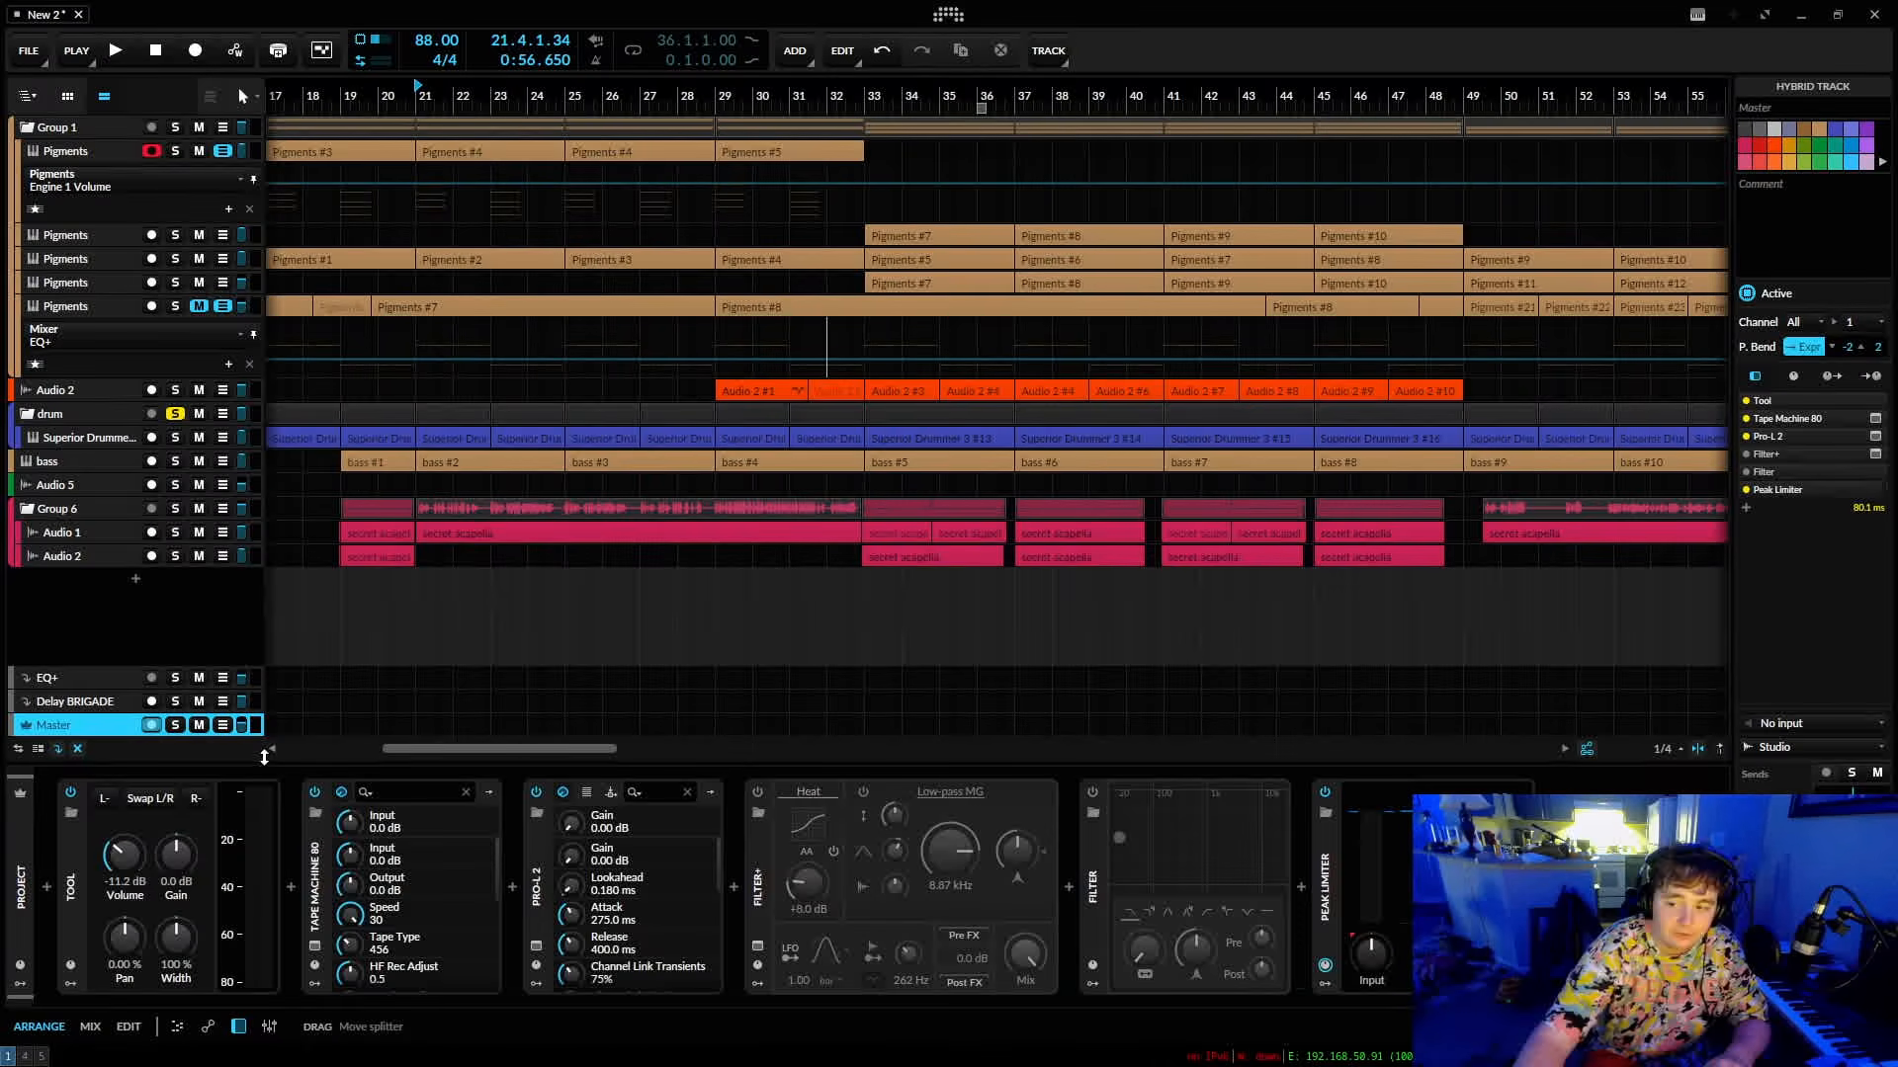
key(ctrl+t)
text(seru)
click(402, 248)
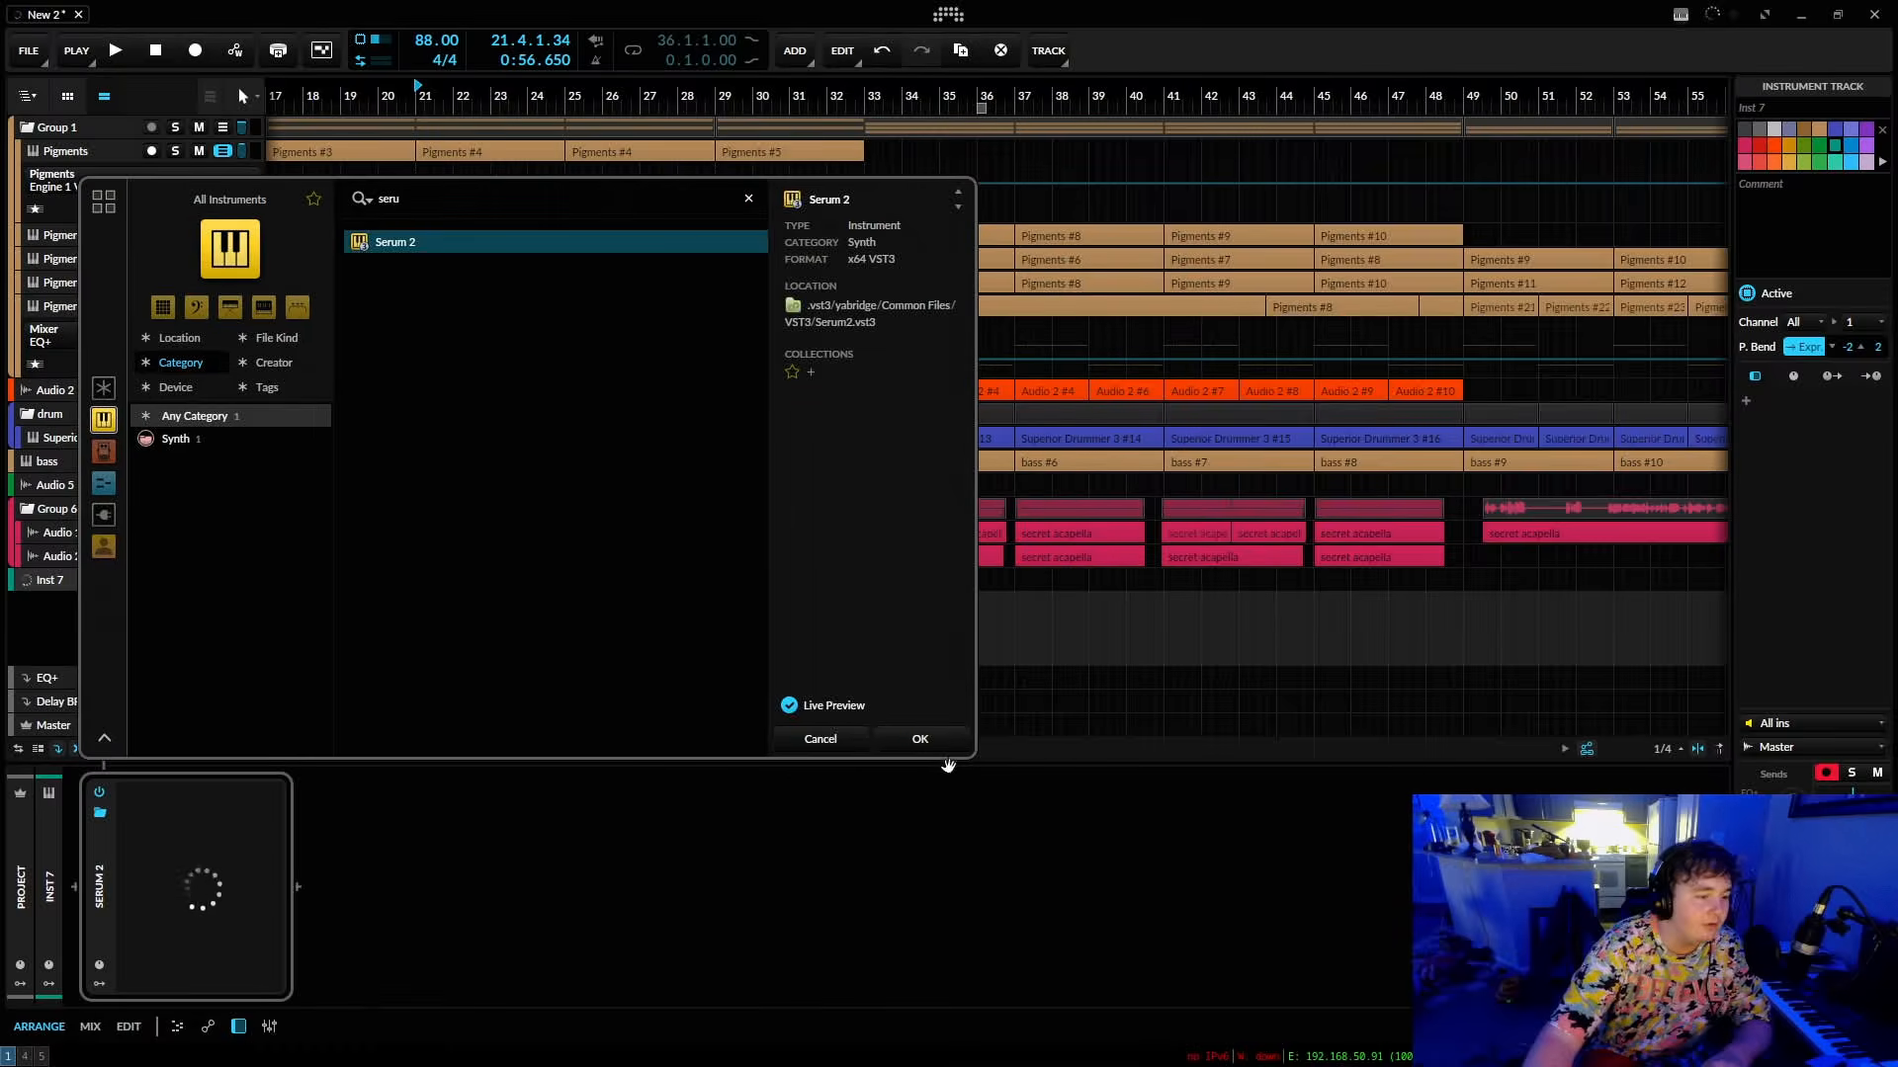
click(927, 740)
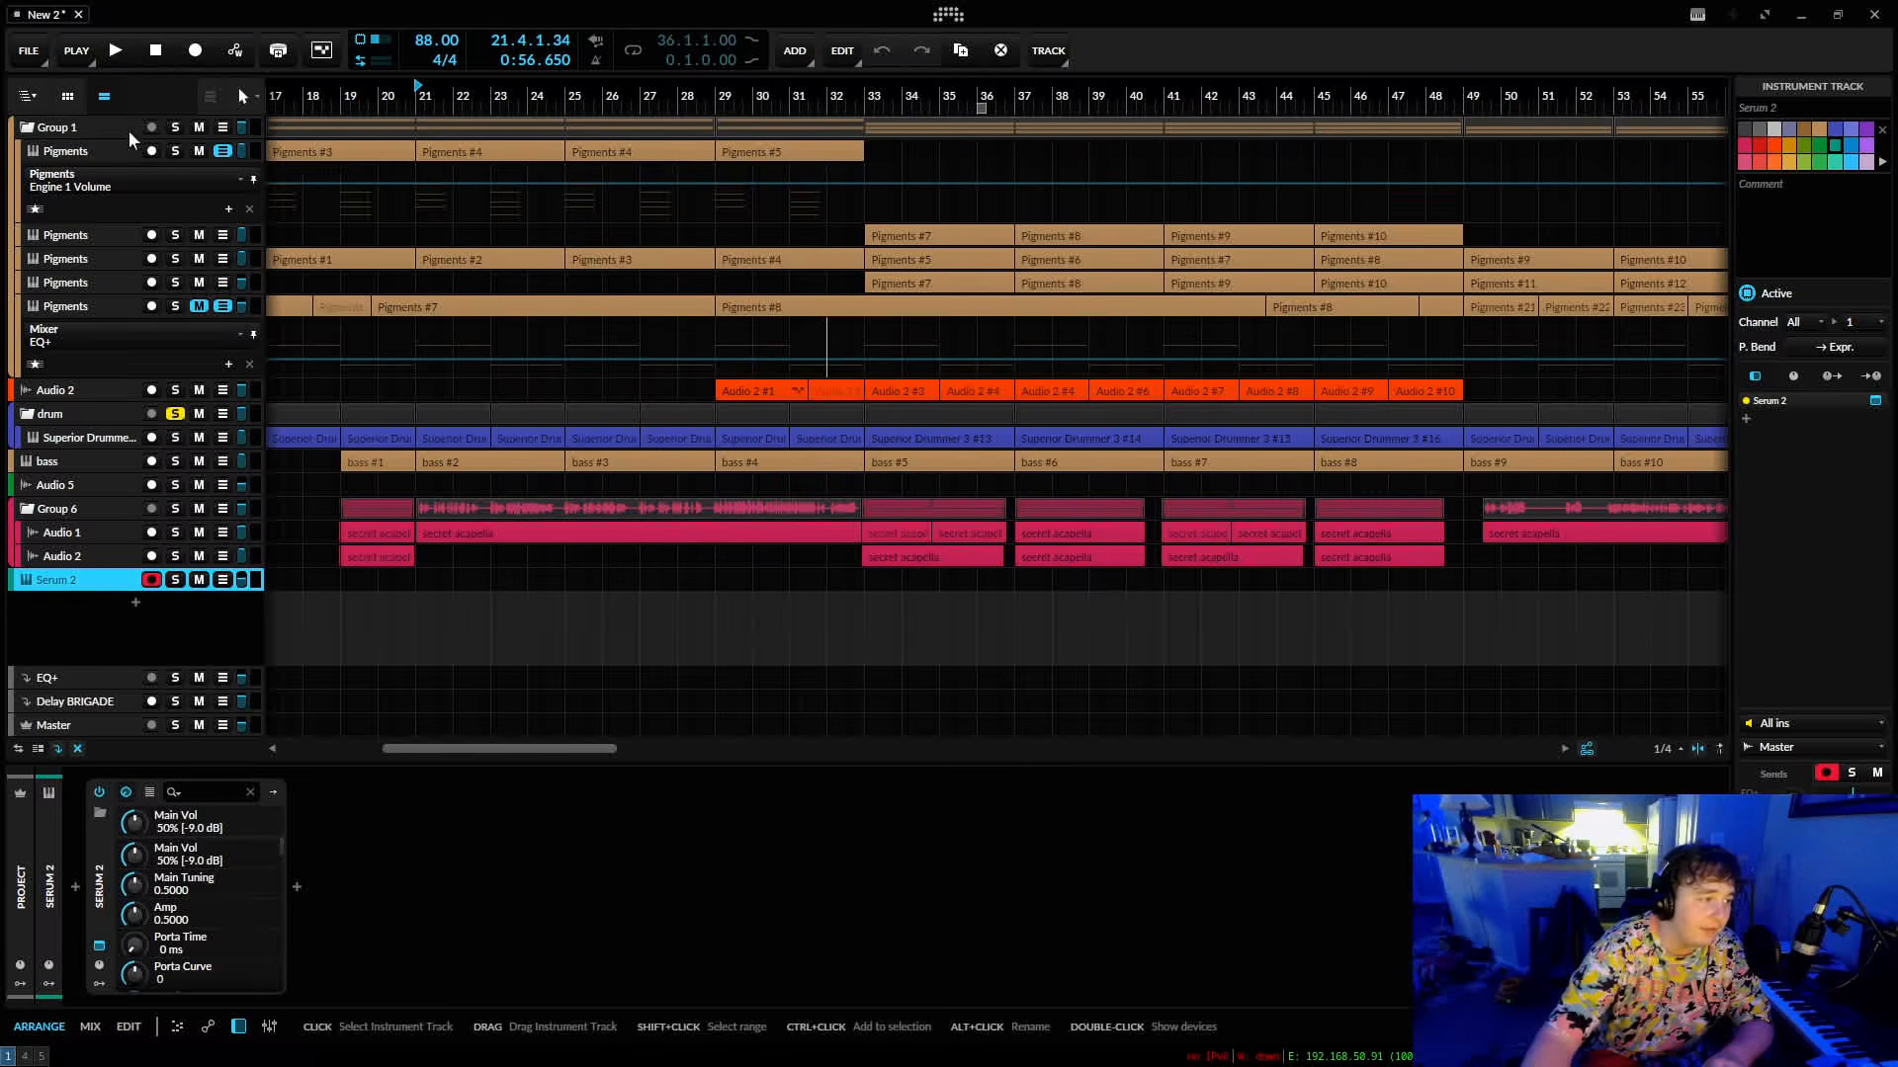
Try adjusting Serum 2's filter cutoff and LFO 1 shape, and delete the Serum 2 track.
mouse_move(1488, 427)
mouse_down()
mouse_move(1487, 492)
mouse_move(1488, 423)
mouse_up()
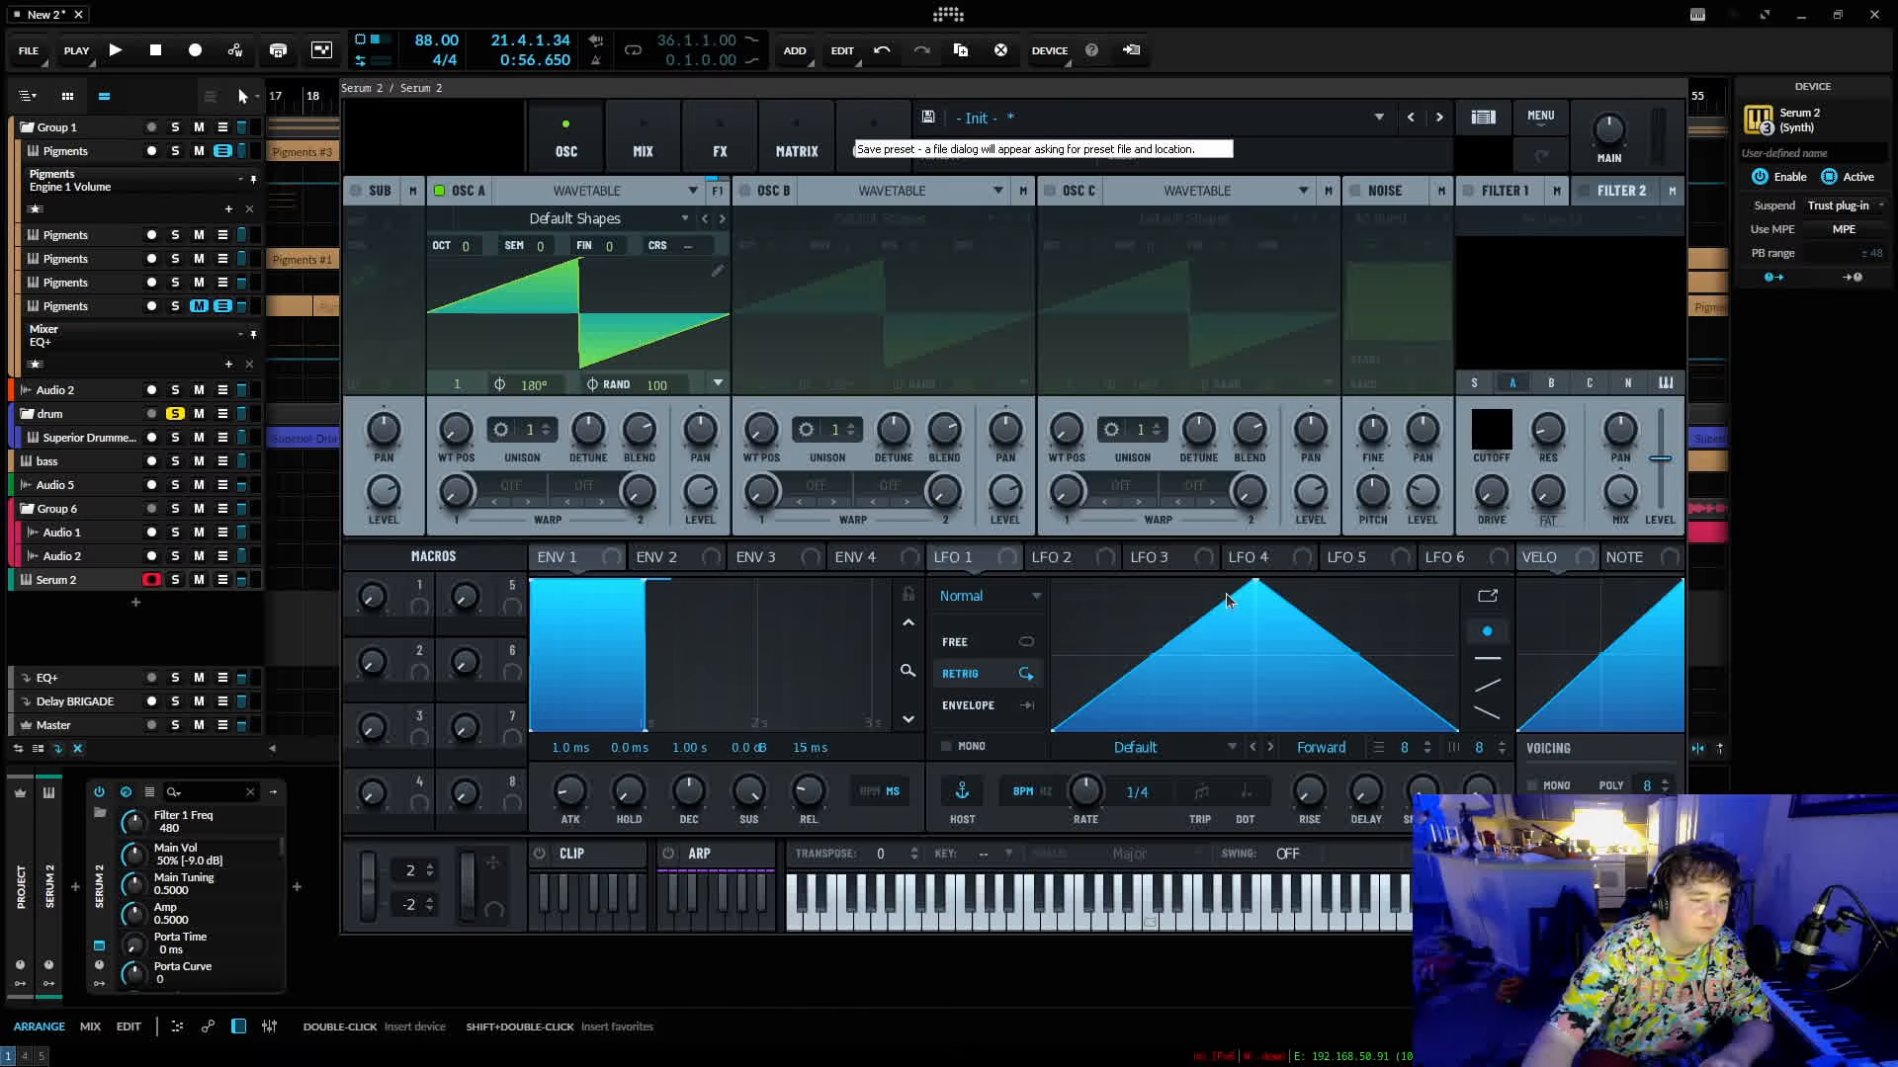
drag(1187, 627, 1140, 610)
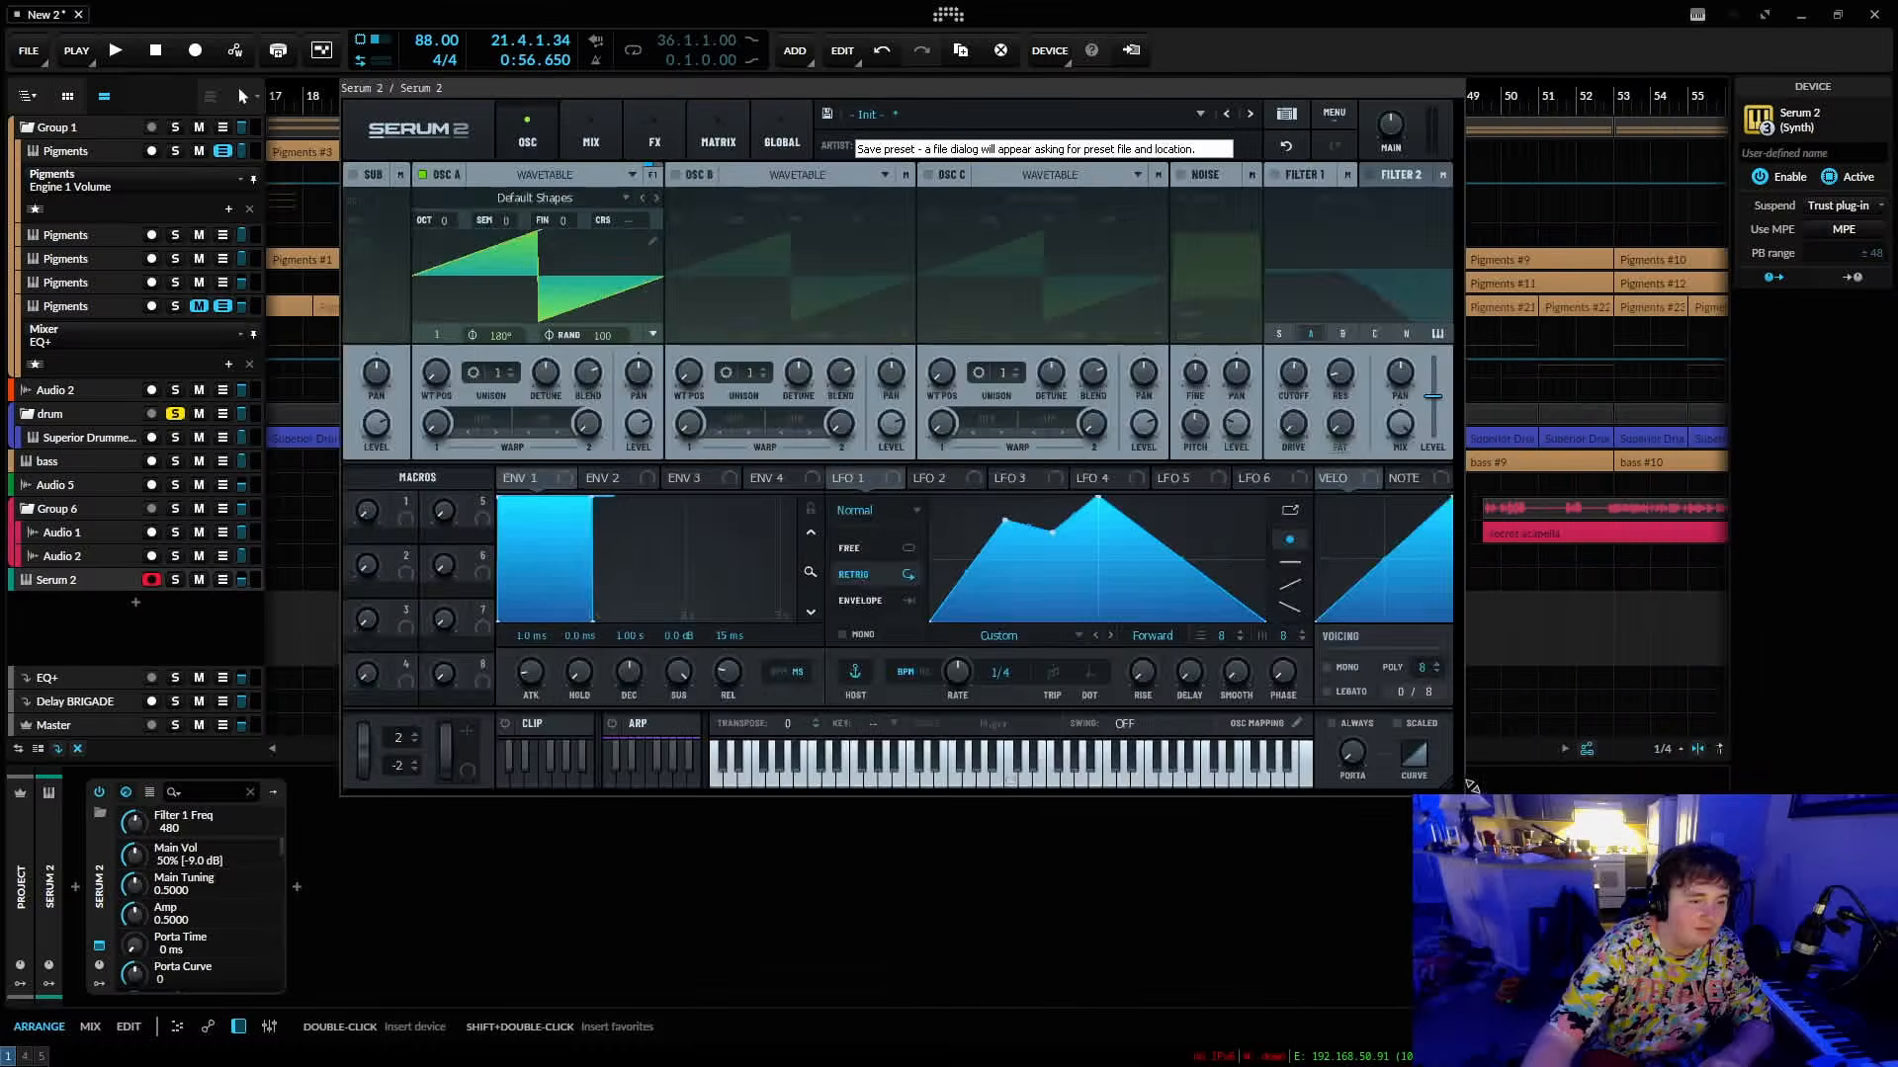
click(87, 579)
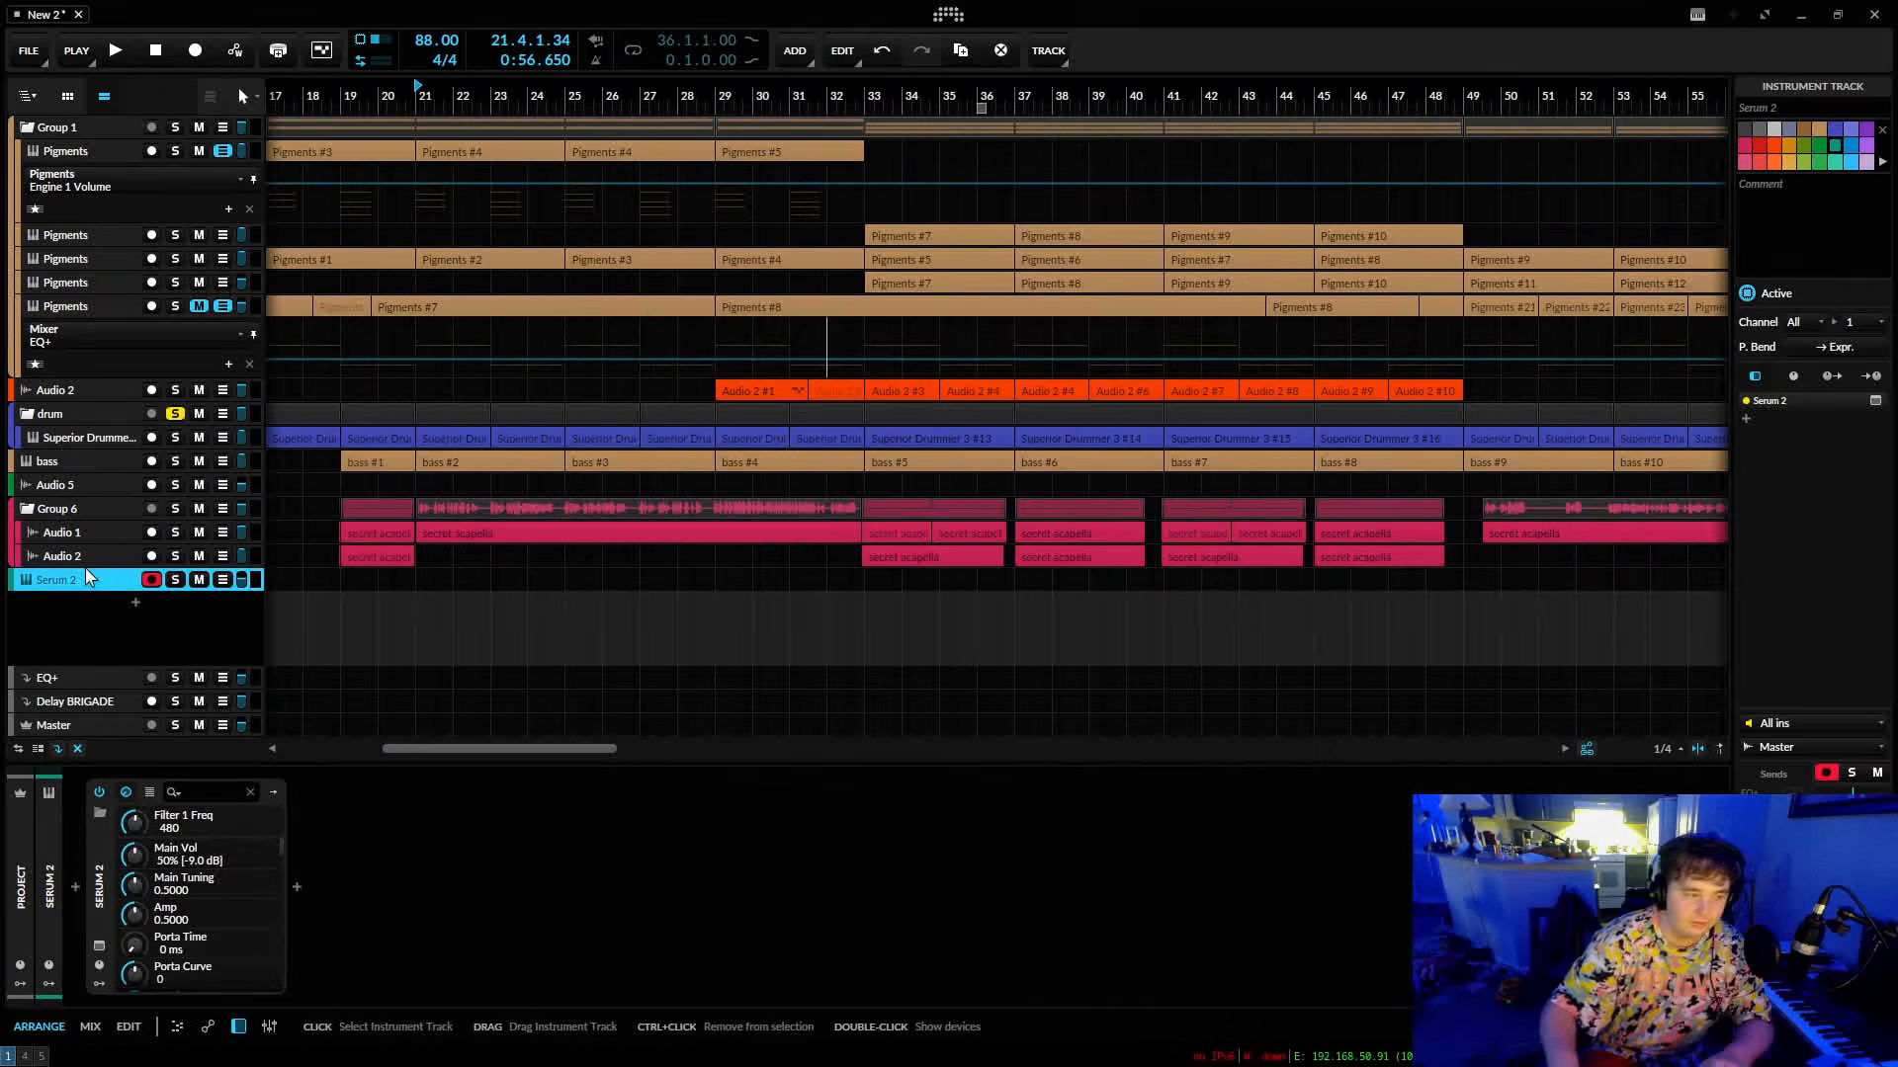
key(Delete)
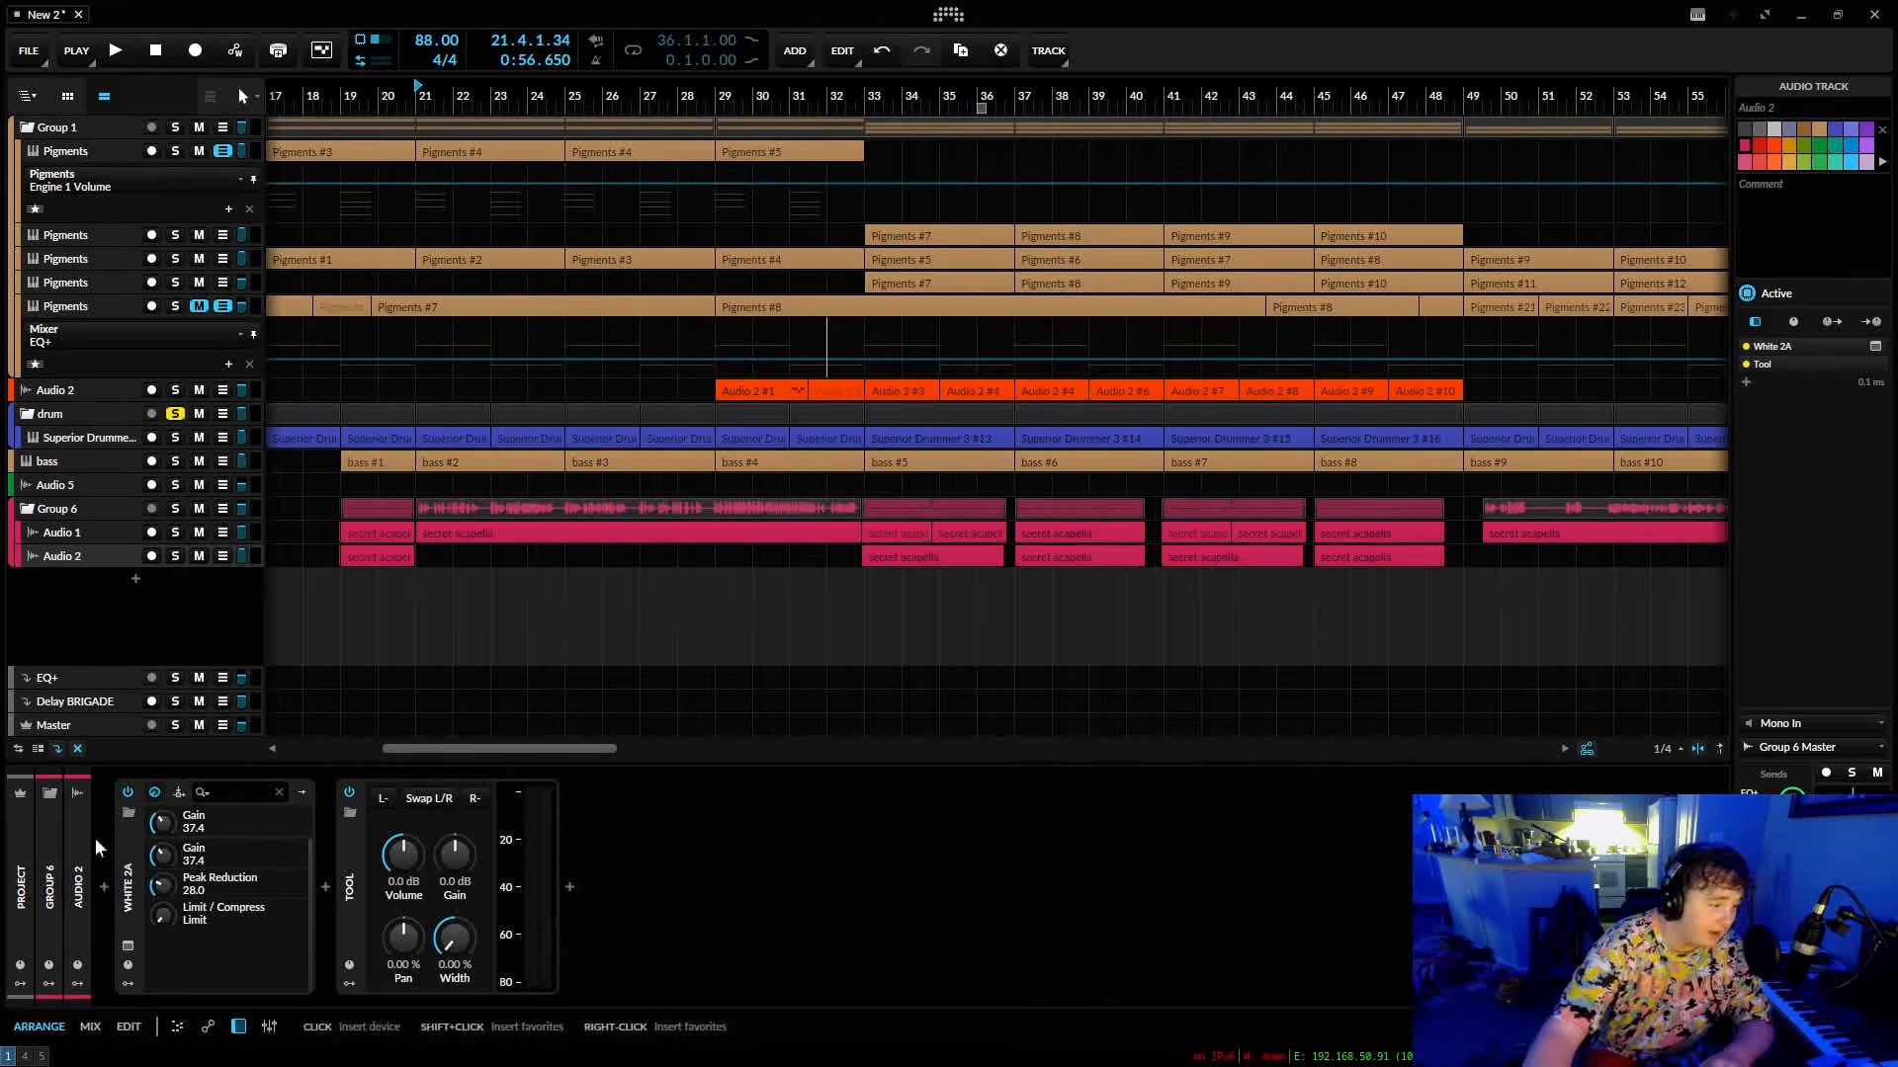
View the Pro-L 2 limiter on the Master track and insert a Pro-Q 4 equalizer in the chain.
click(102, 728)
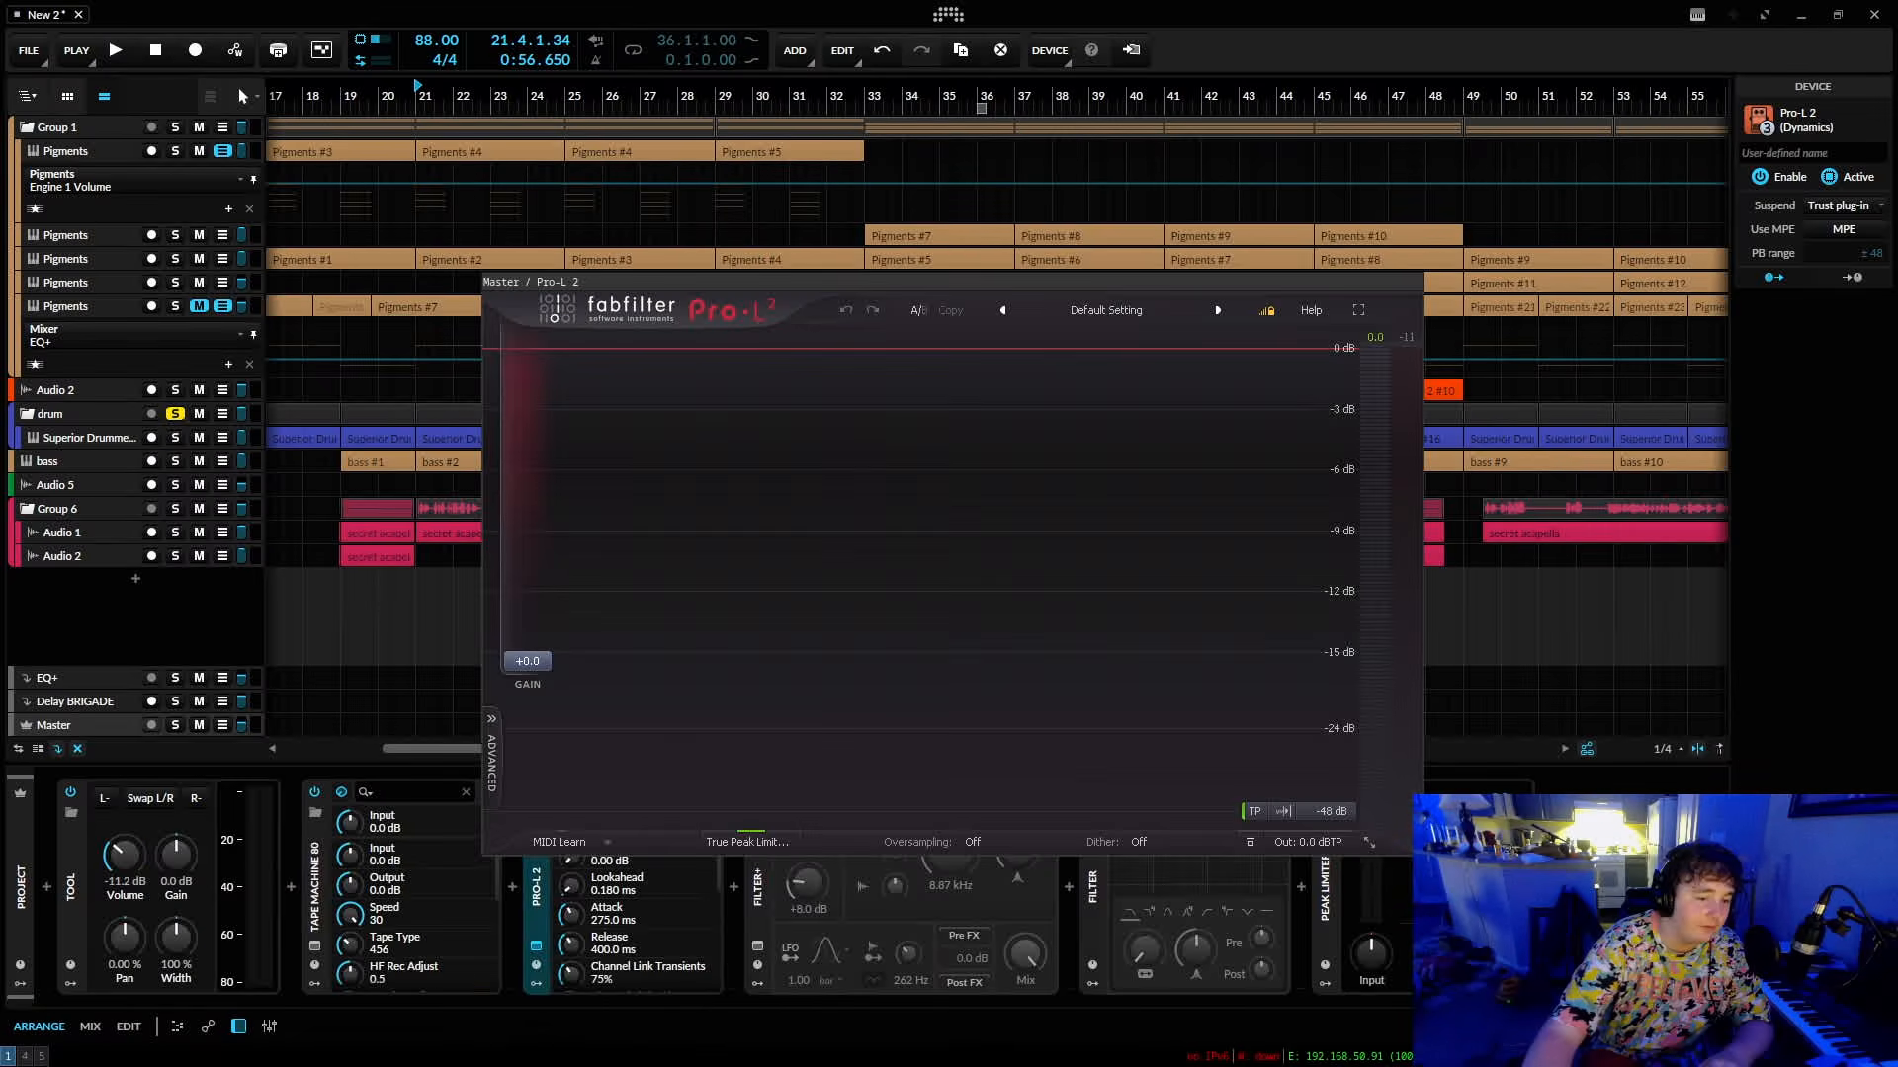
click(535, 946)
click(1301, 888)
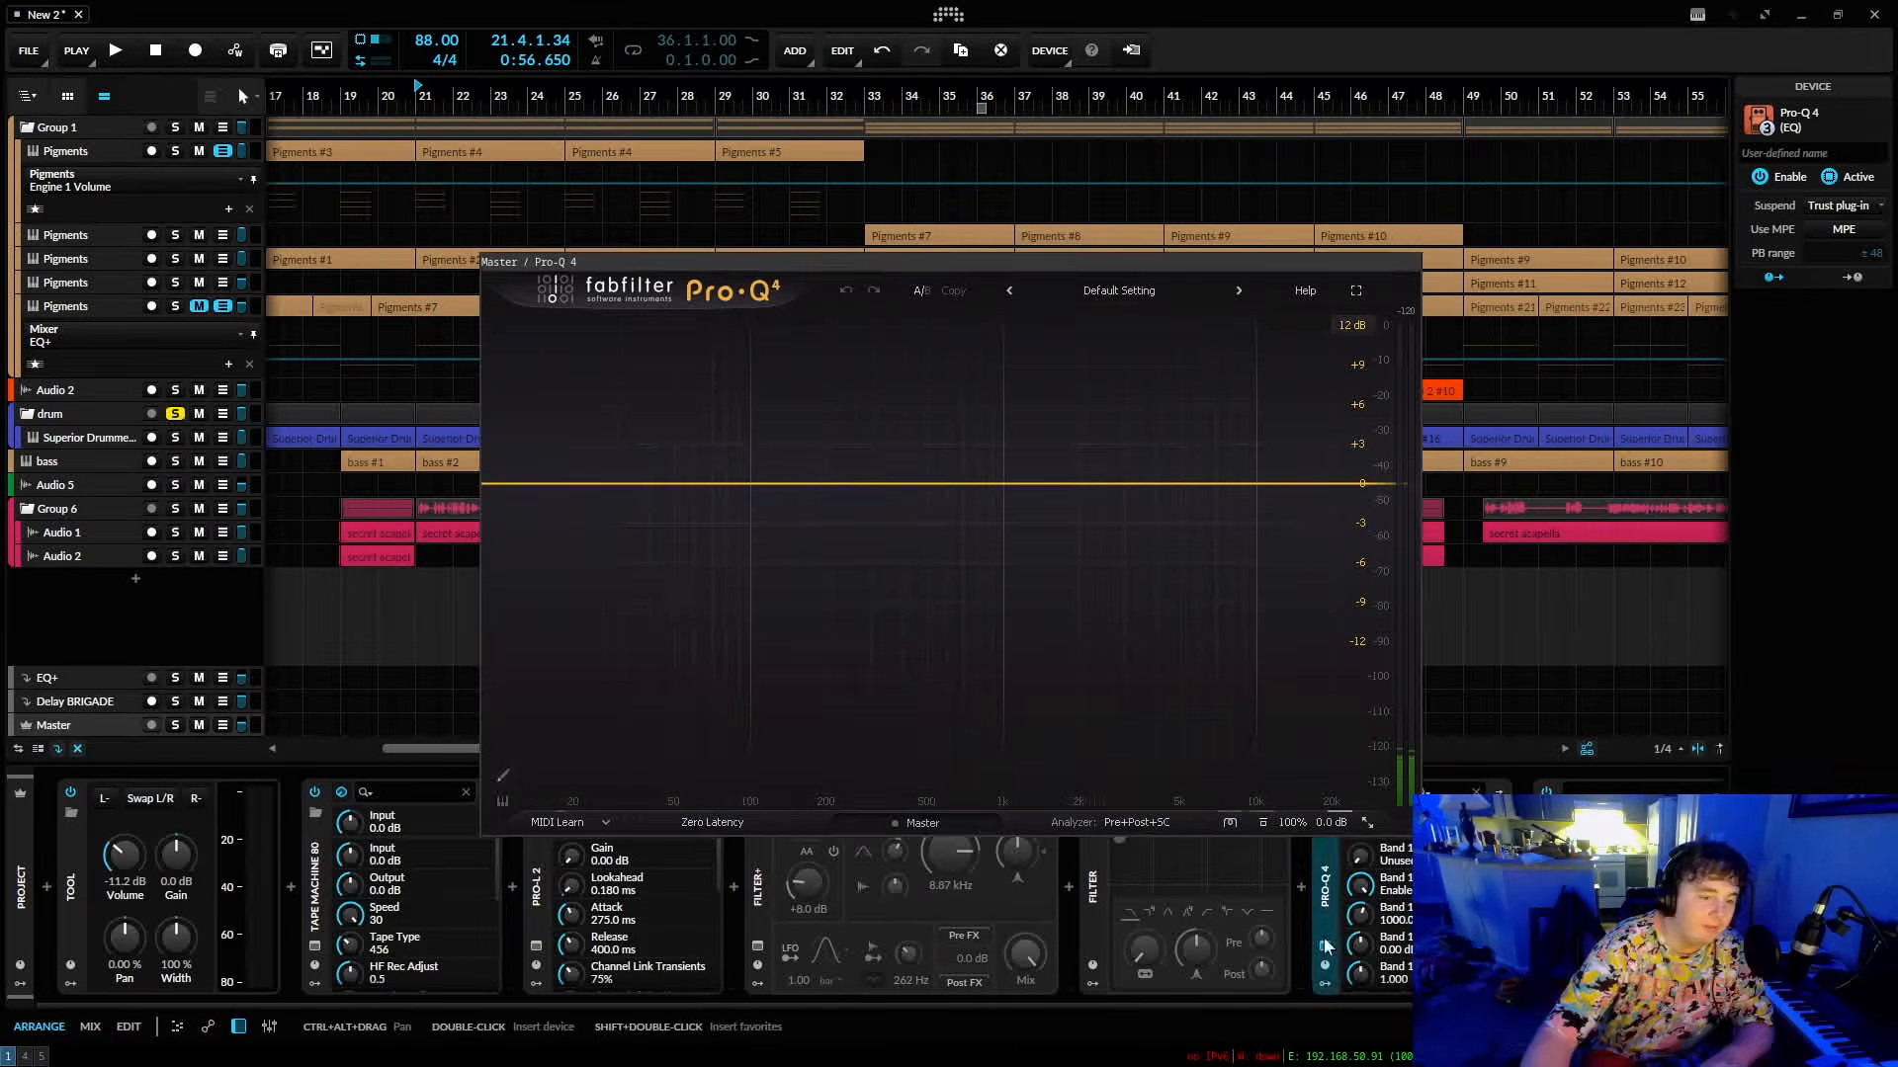
Add a boost of about 6.75 dB at 8140 Hz and a mid-range cut in Pro-Q 4, and browse its presets.
drag(687, 483, 1234, 395)
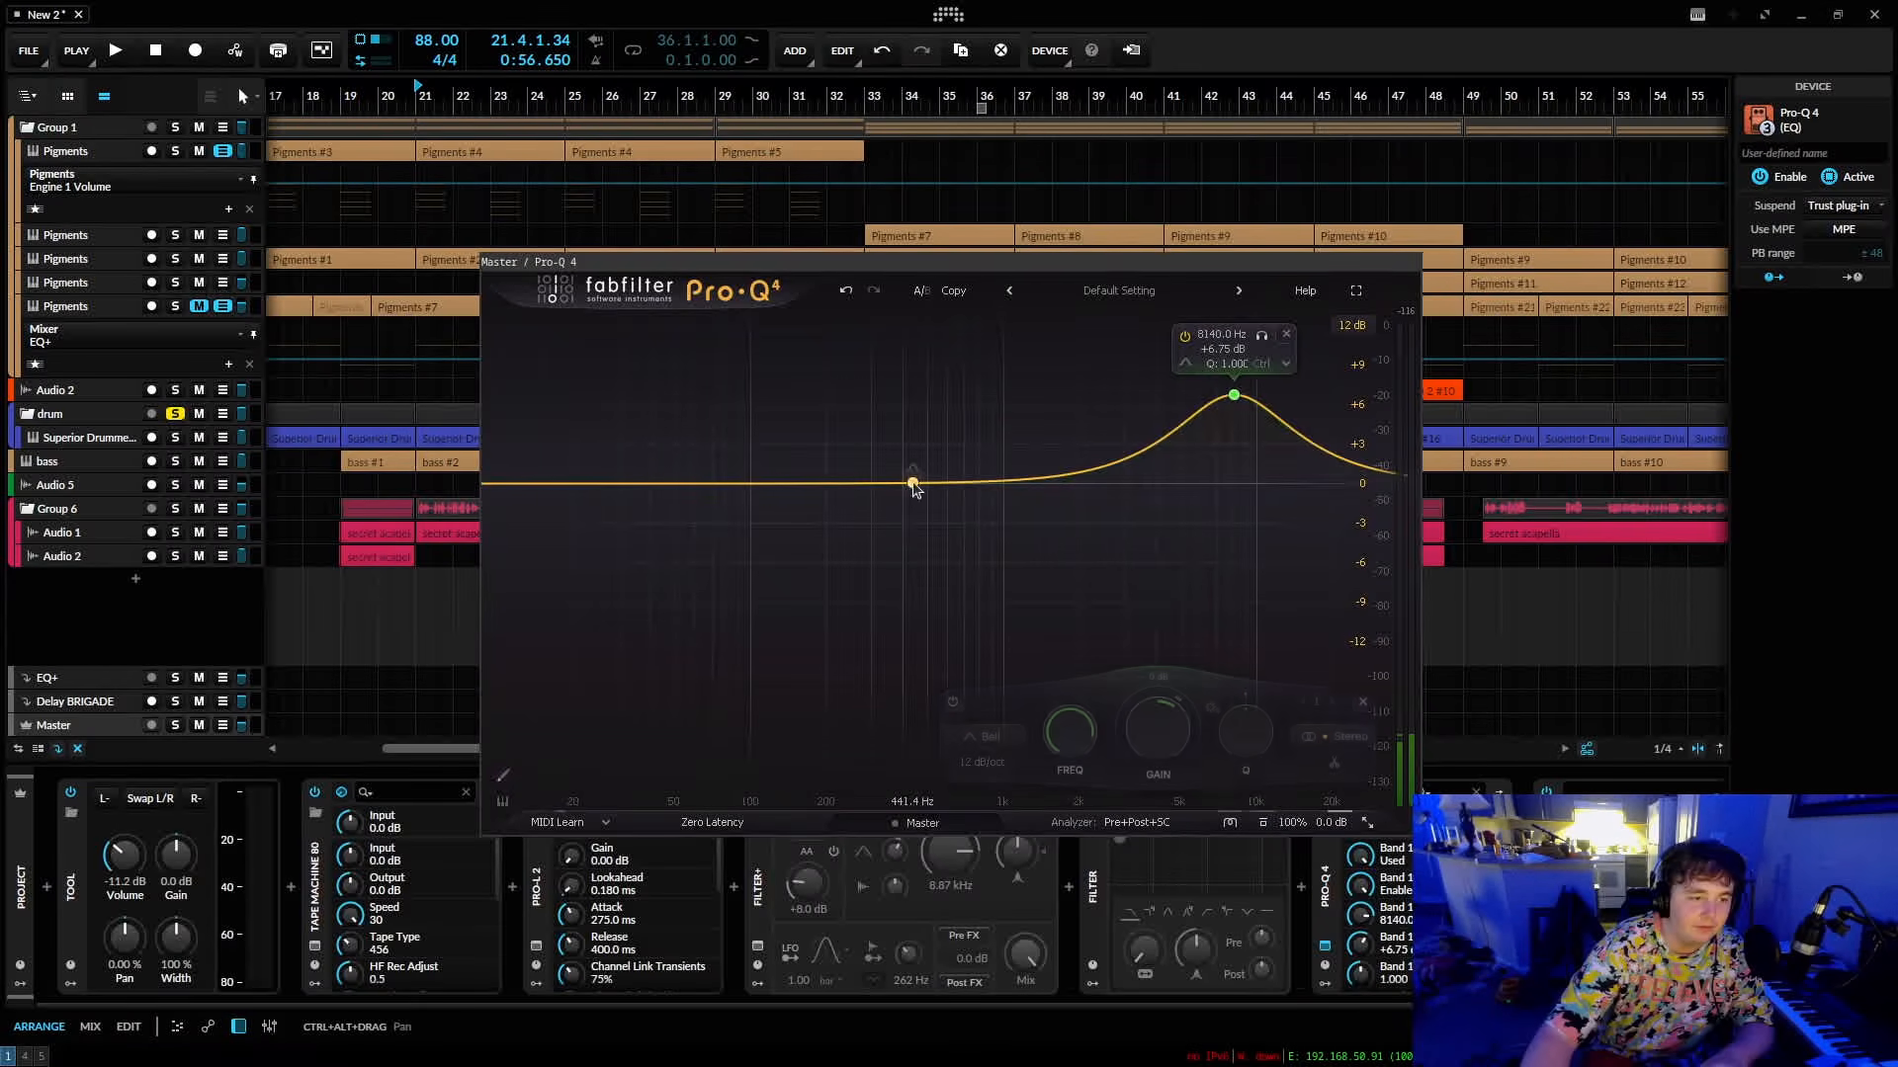
drag(911, 483, 963, 543)
click(1130, 294)
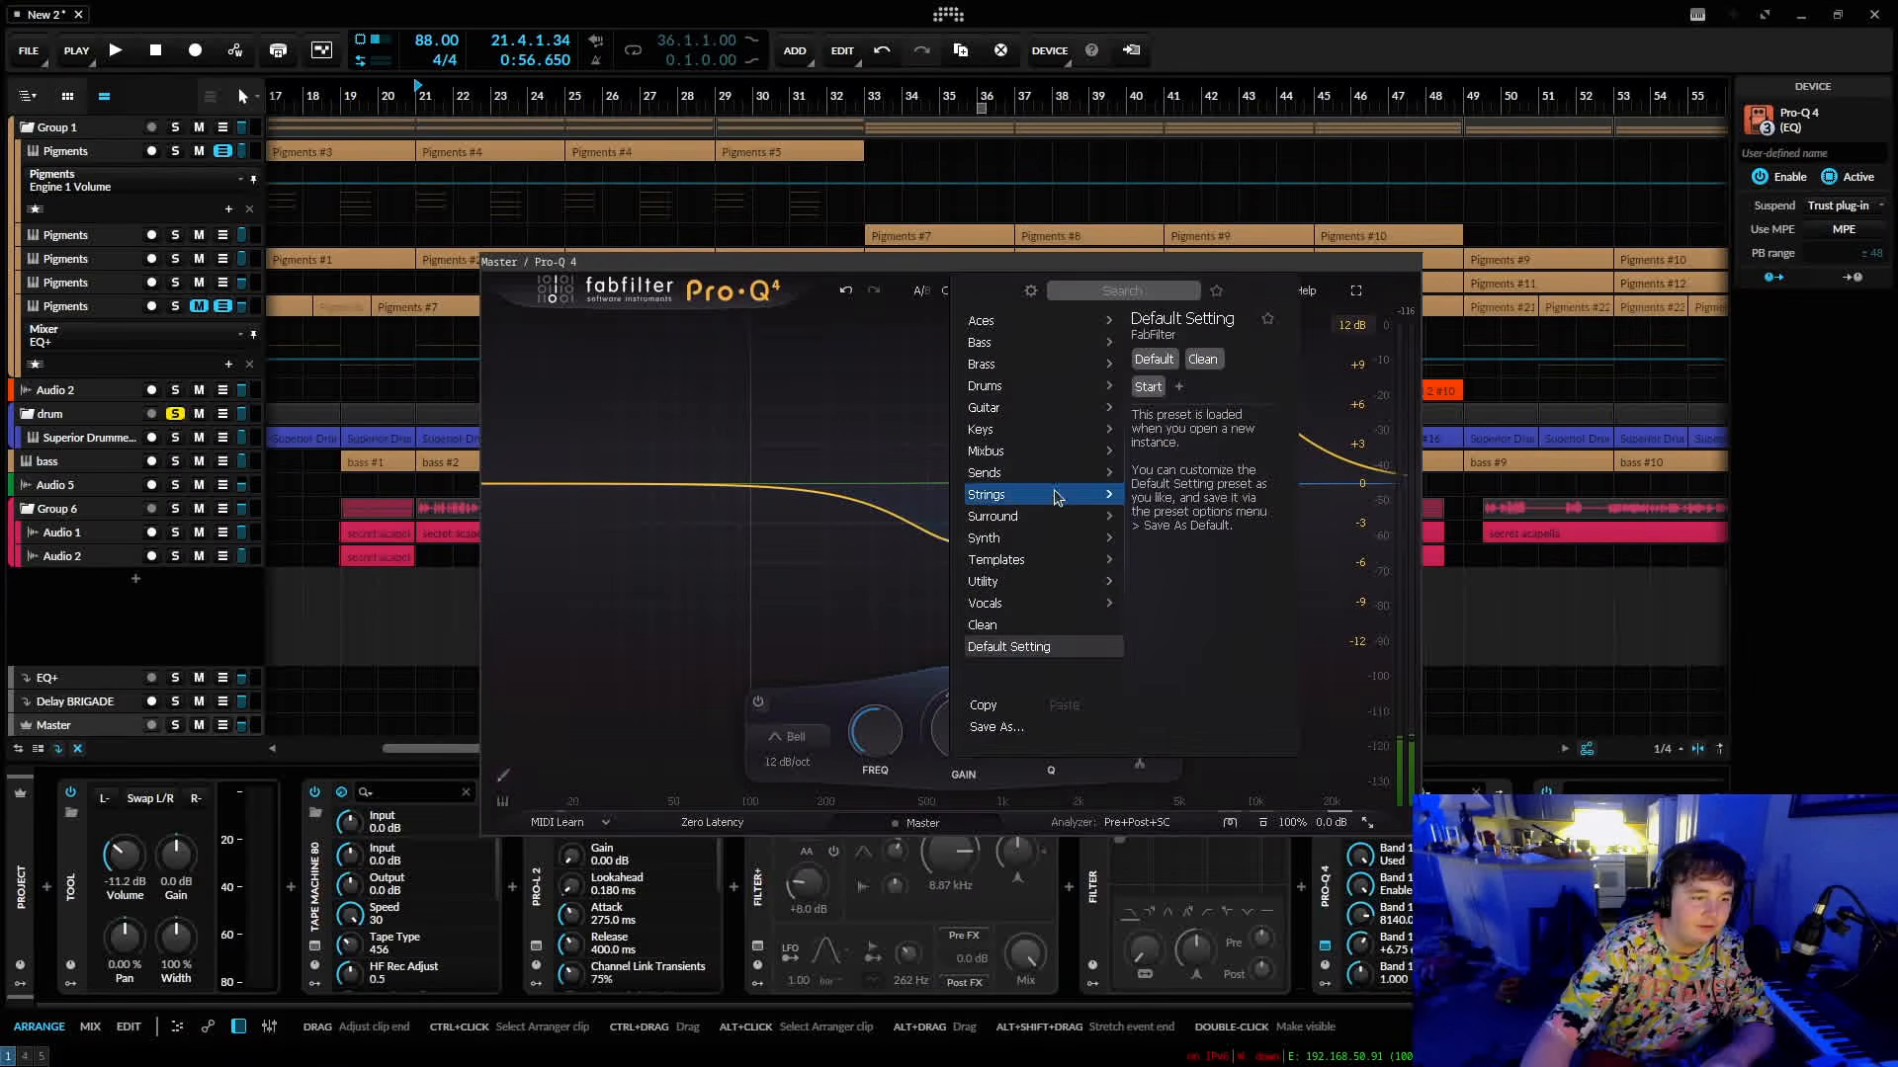
mouse_move(1056, 496)
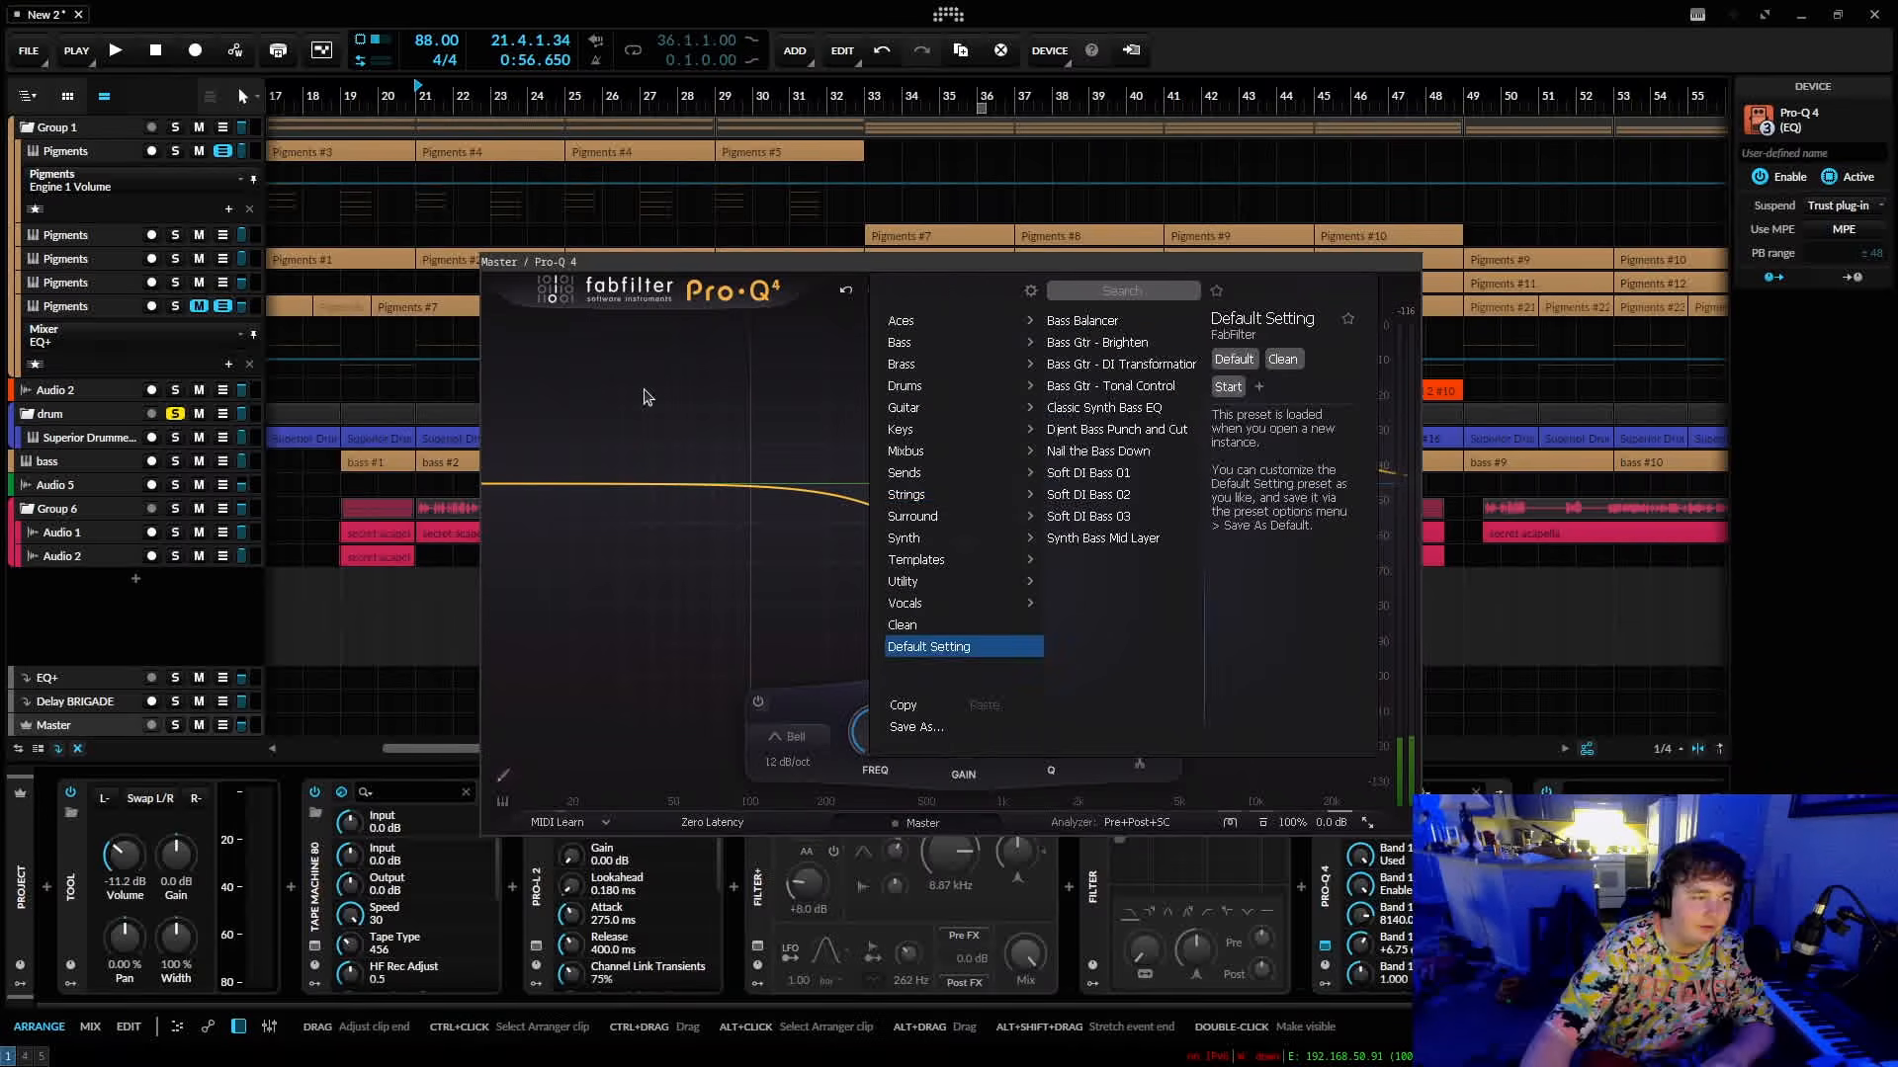
click(644, 398)
Reposition both EQ bands in Pro-Q 4 and delete the equalizer from the Master chain.
drag(963, 547, 982, 431)
drag(1233, 396, 1156, 469)
click(1393, 970)
key(Delete)
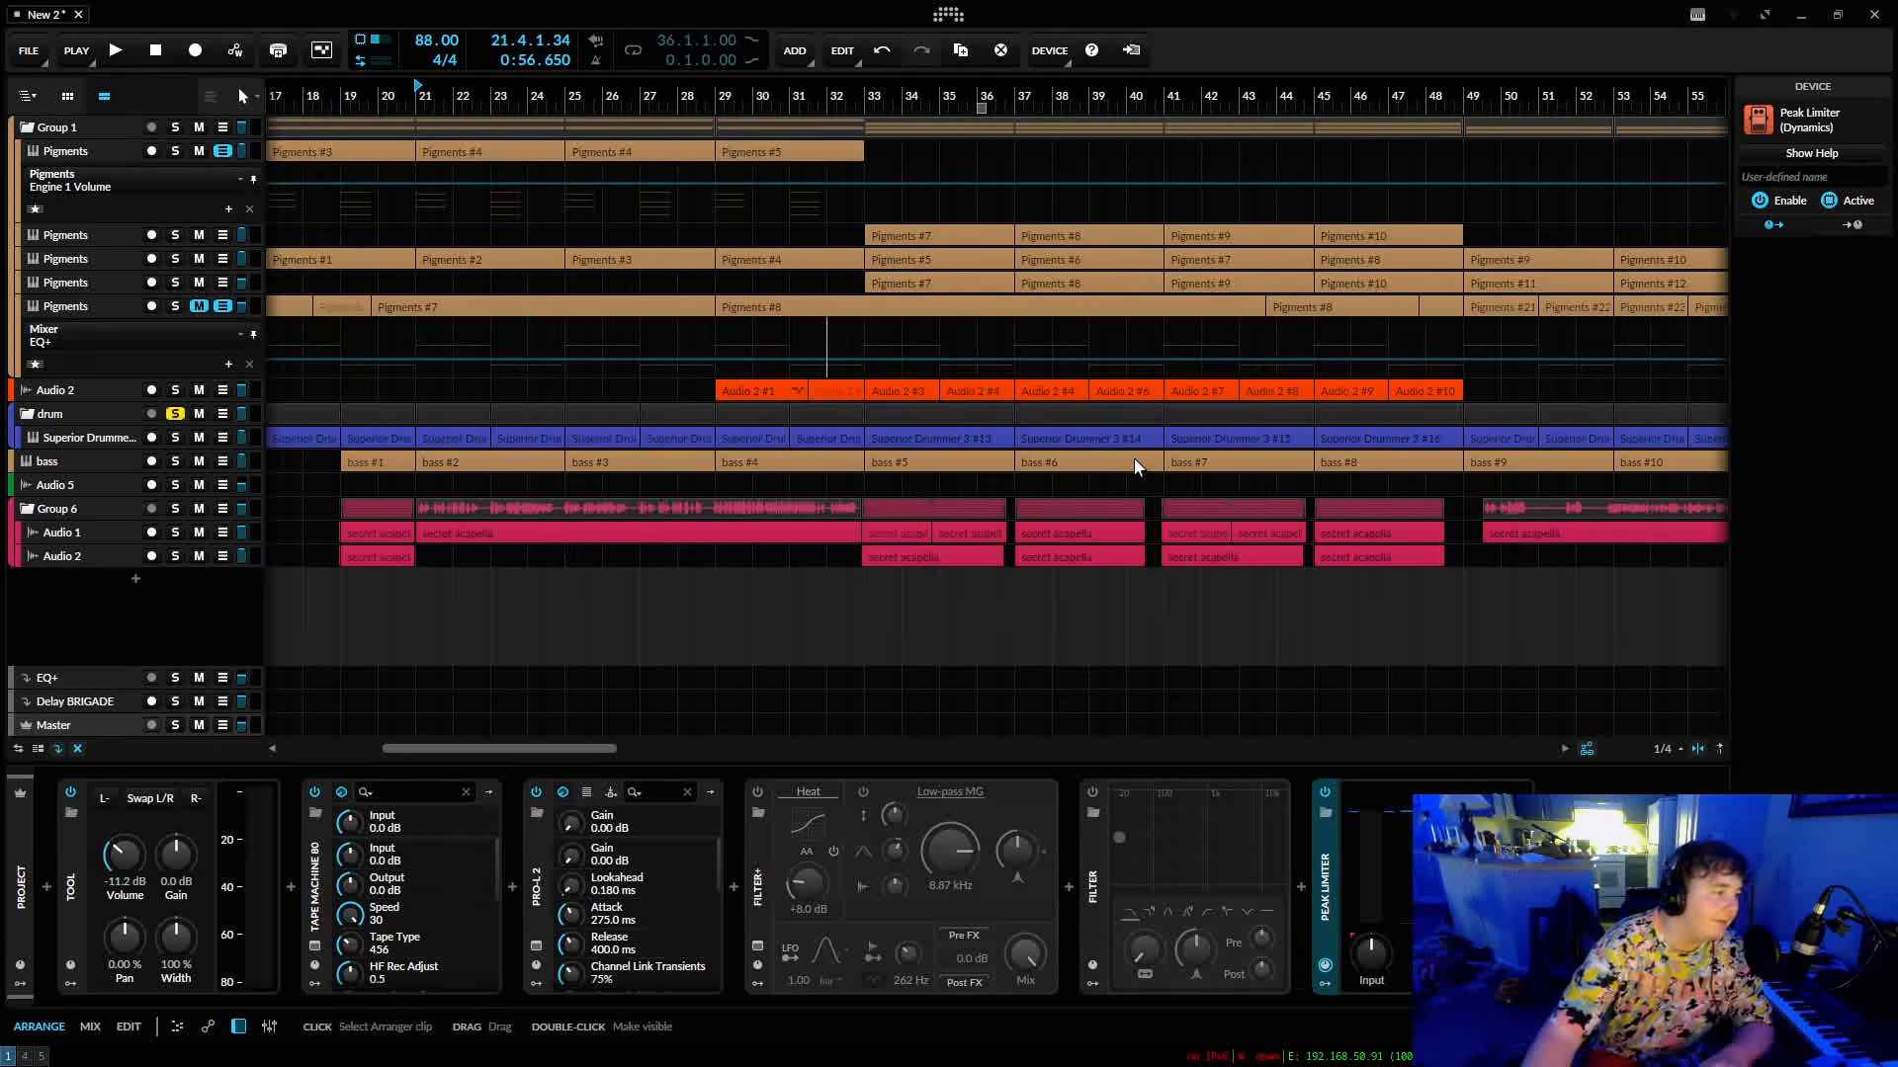
Collapse the Tool device and select Tape Machine 80 in the Master track's chain.
double_click(70, 889)
click(110, 908)
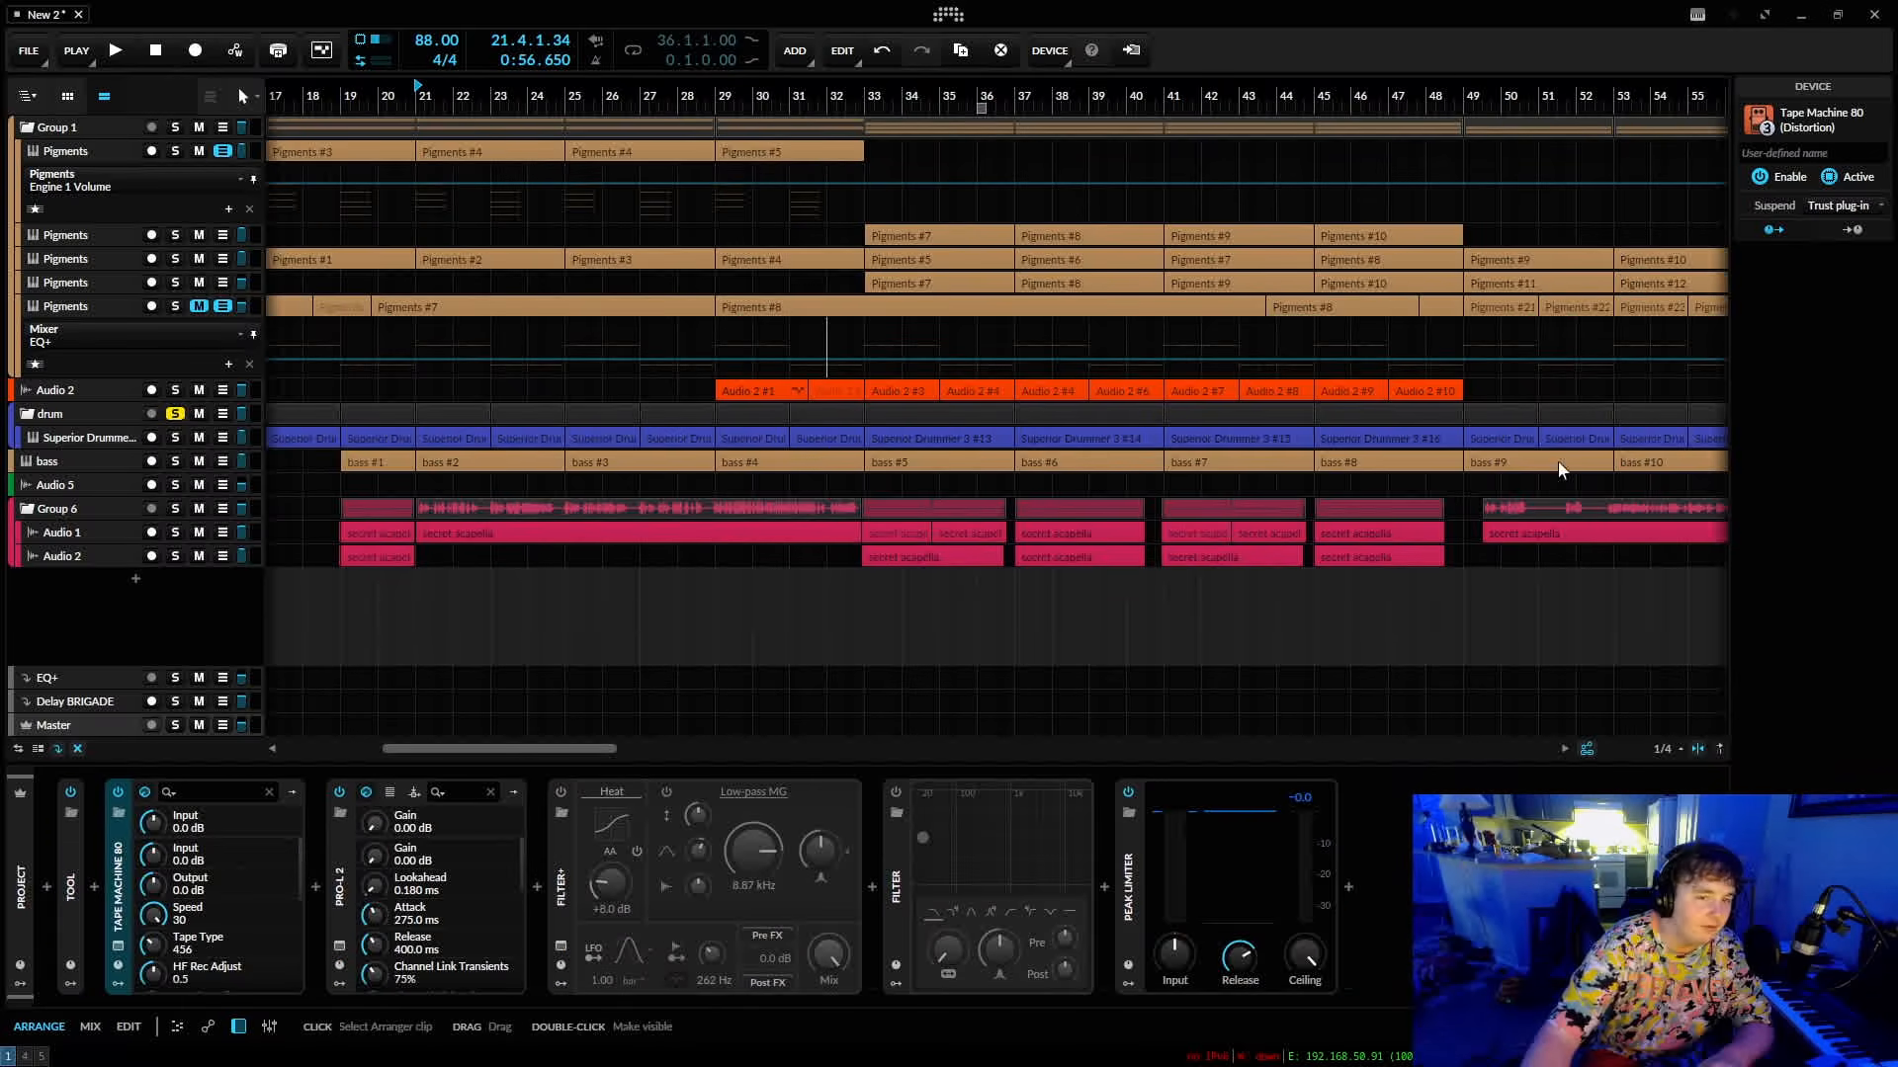
drag(552, 84, 1015, 129)
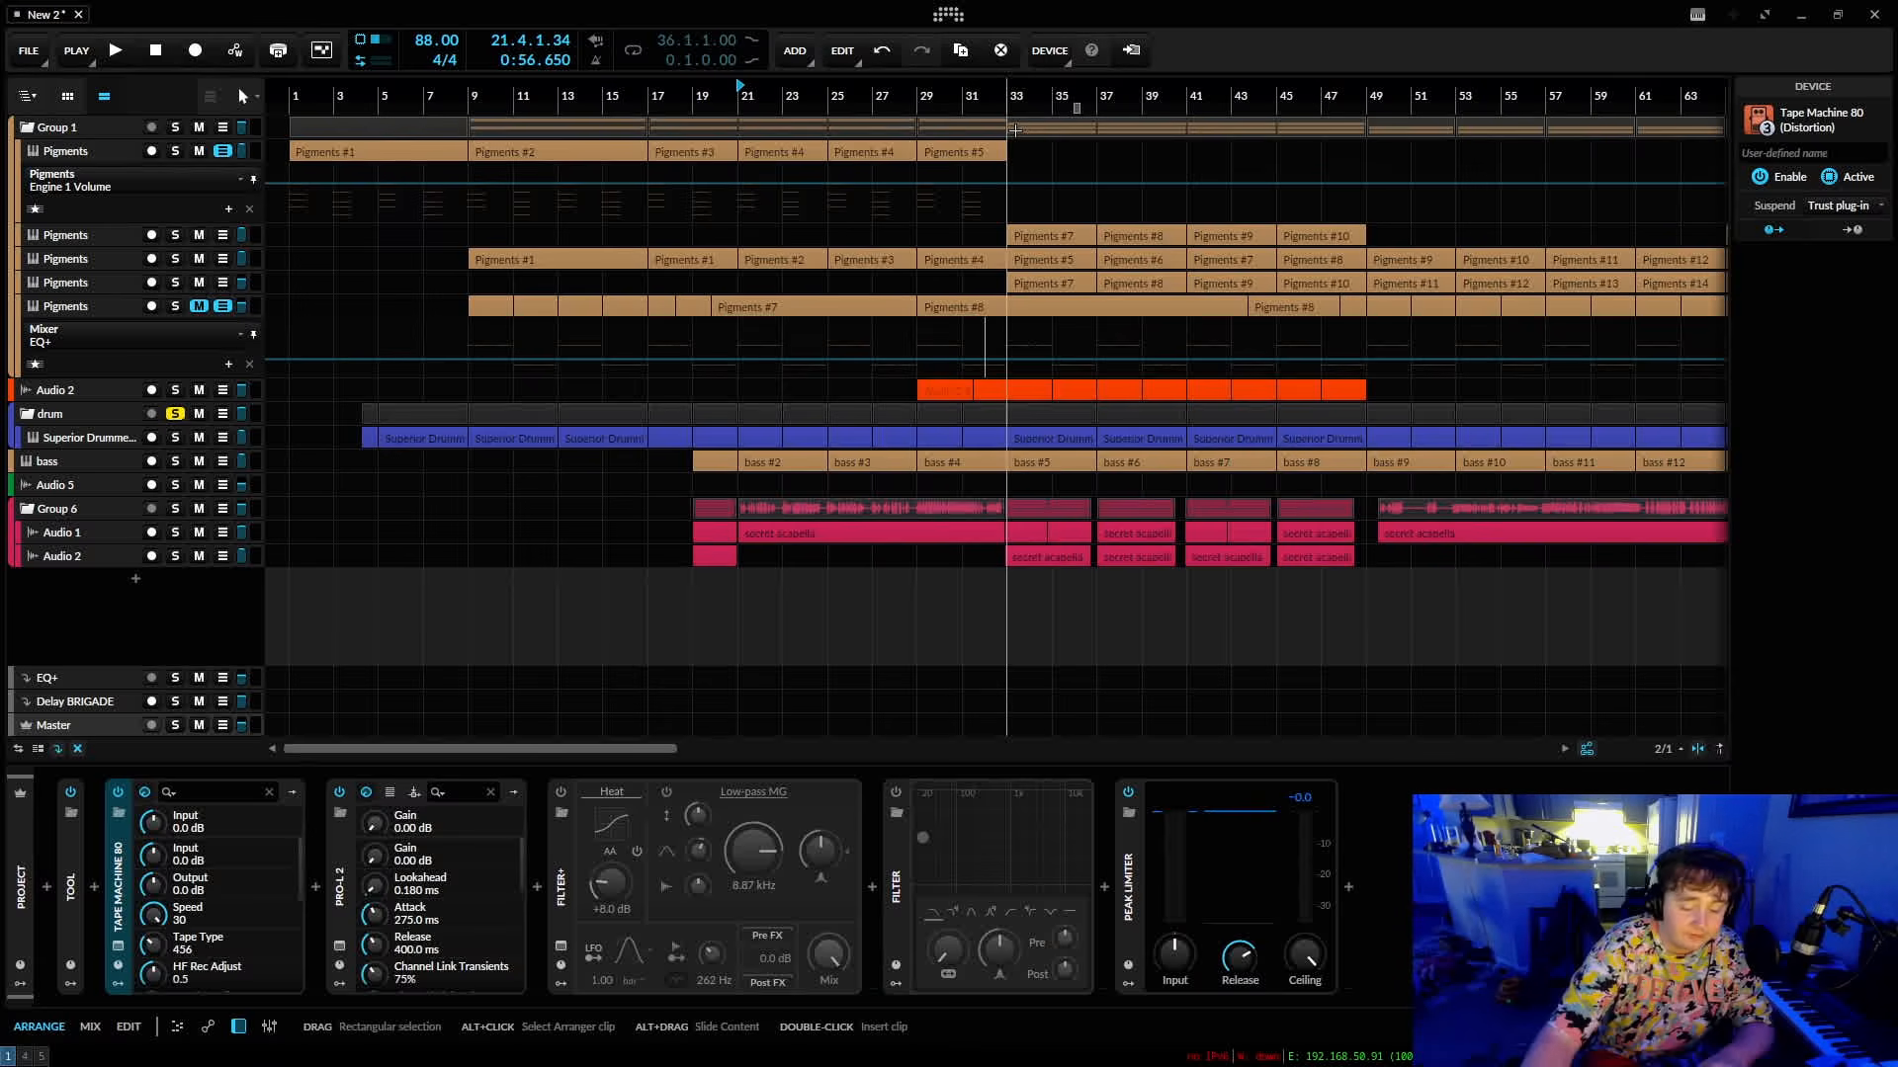
drag(781, 93, 810, 97)
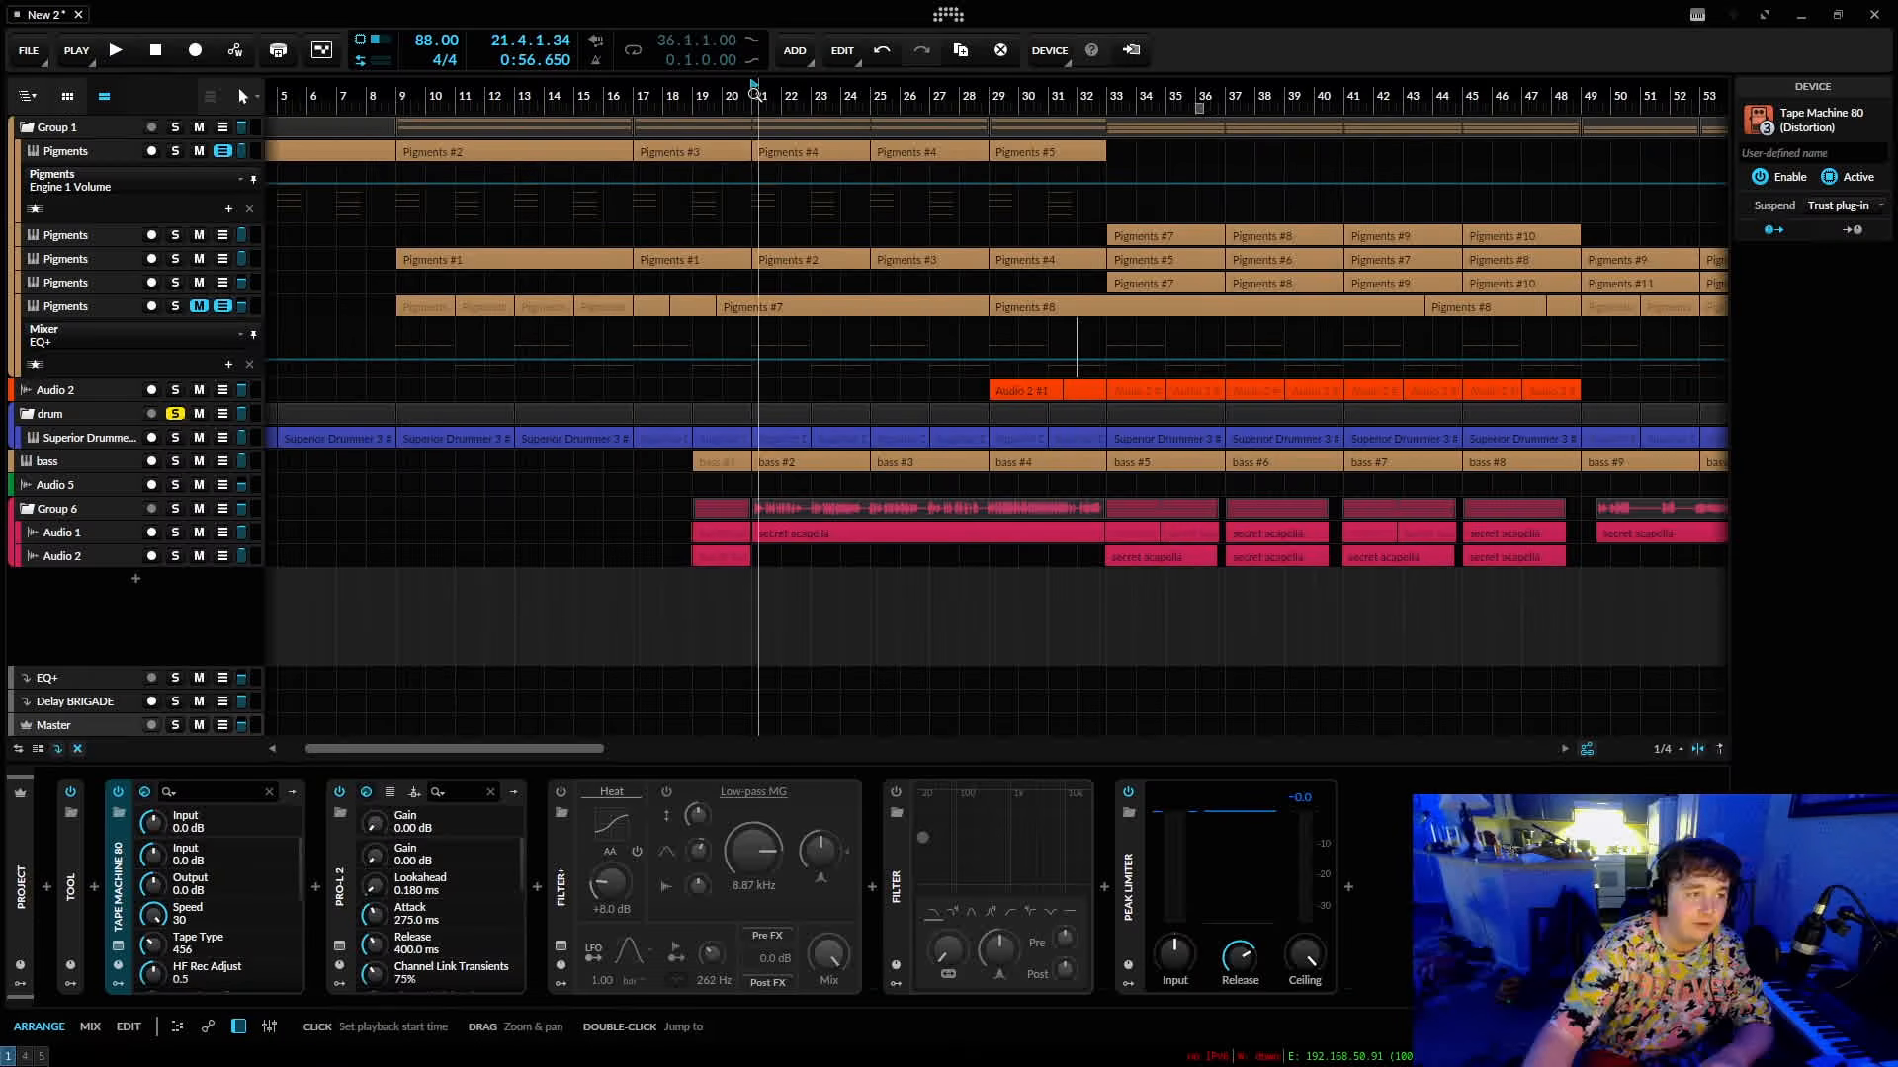
drag(671, 96, 775, 98)
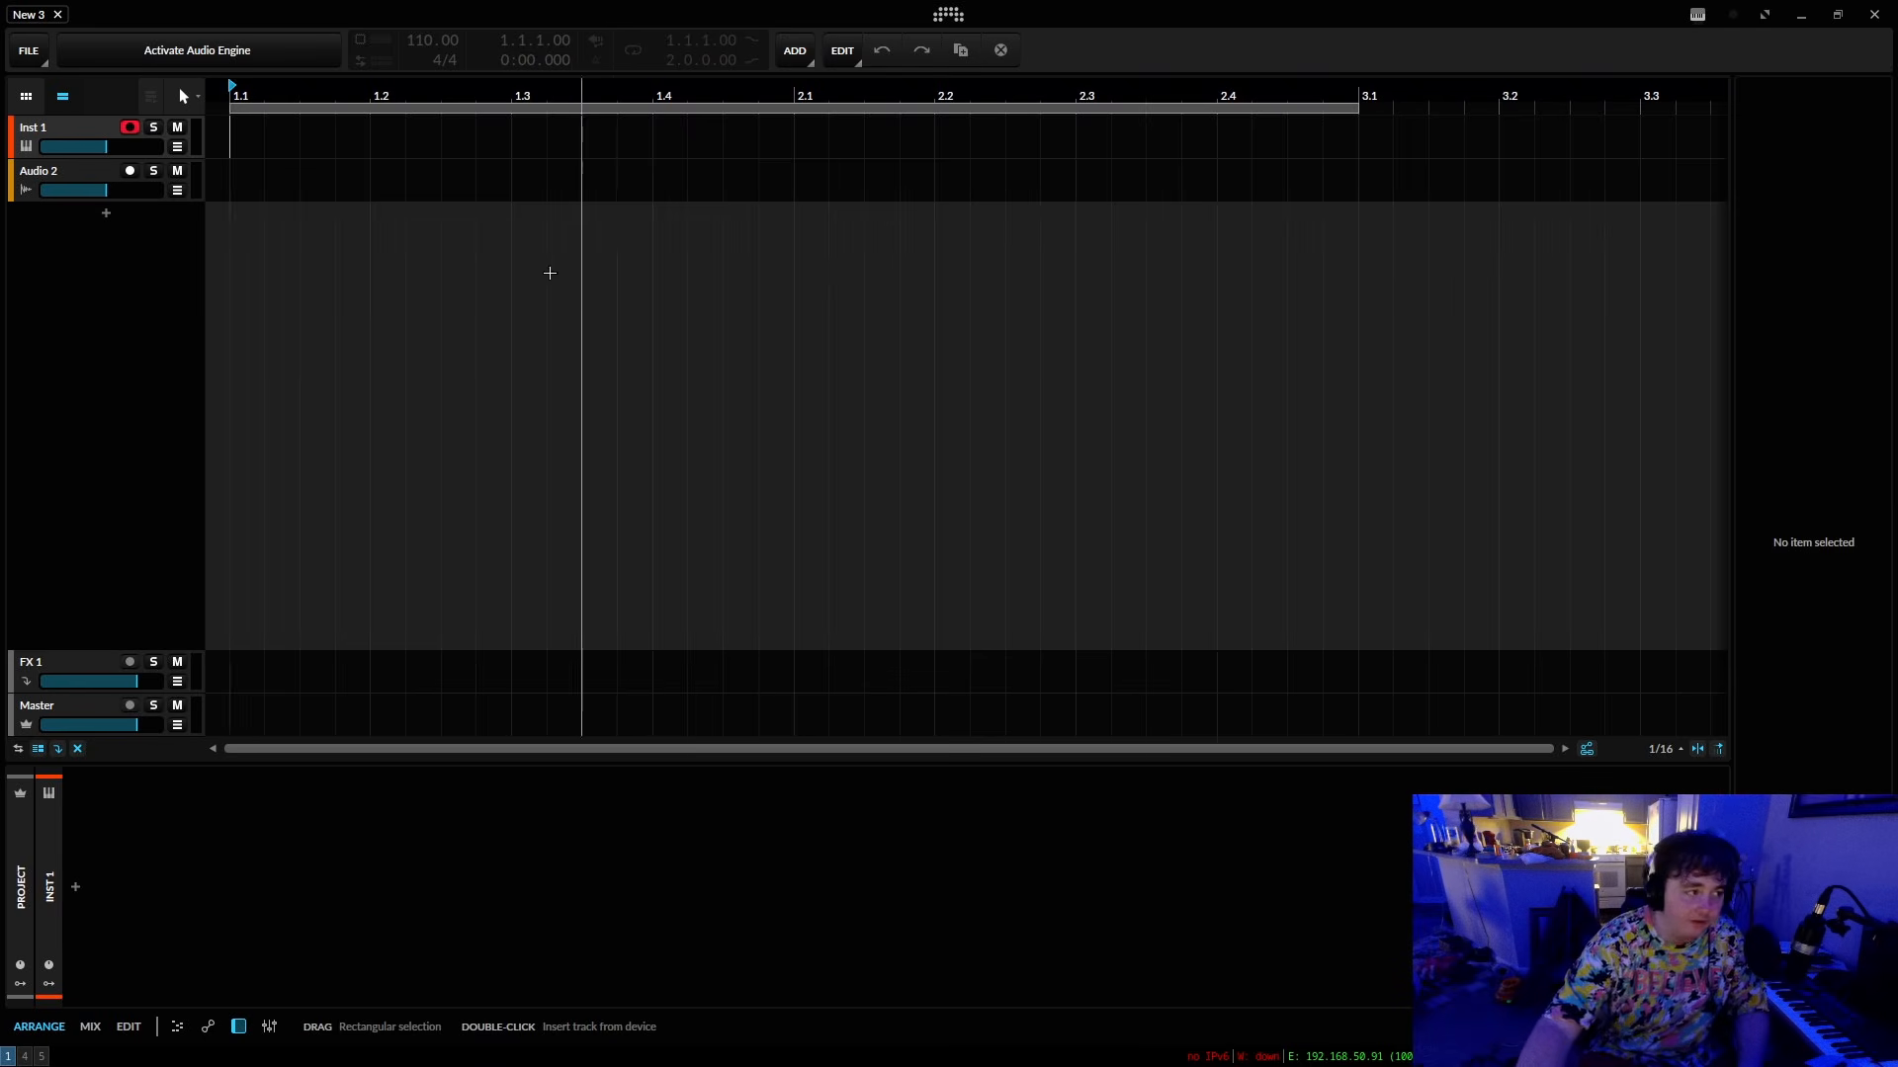
drag(1732, 400, 1757, 402)
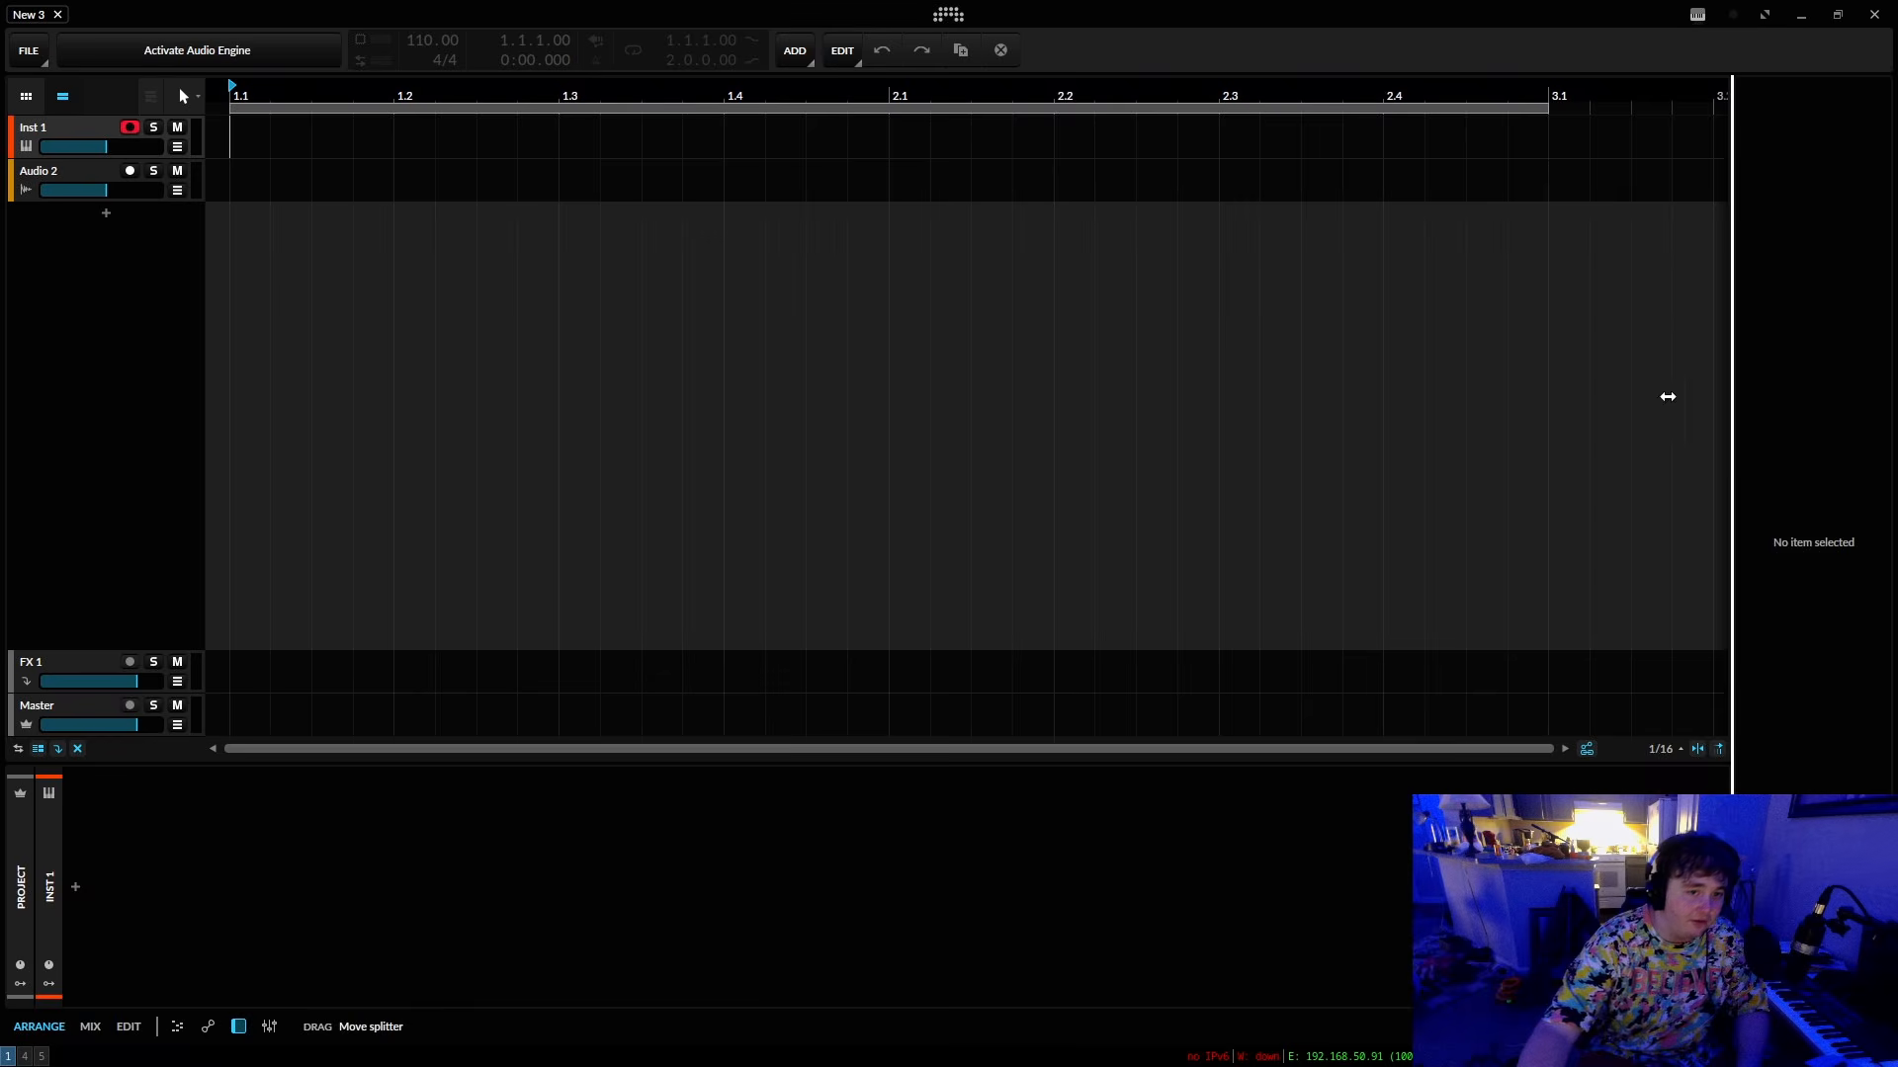
drag(353, 93, 540, 87)
Activate the audio engine and apply a block size of 360 samples in the audio settings.
click(239, 64)
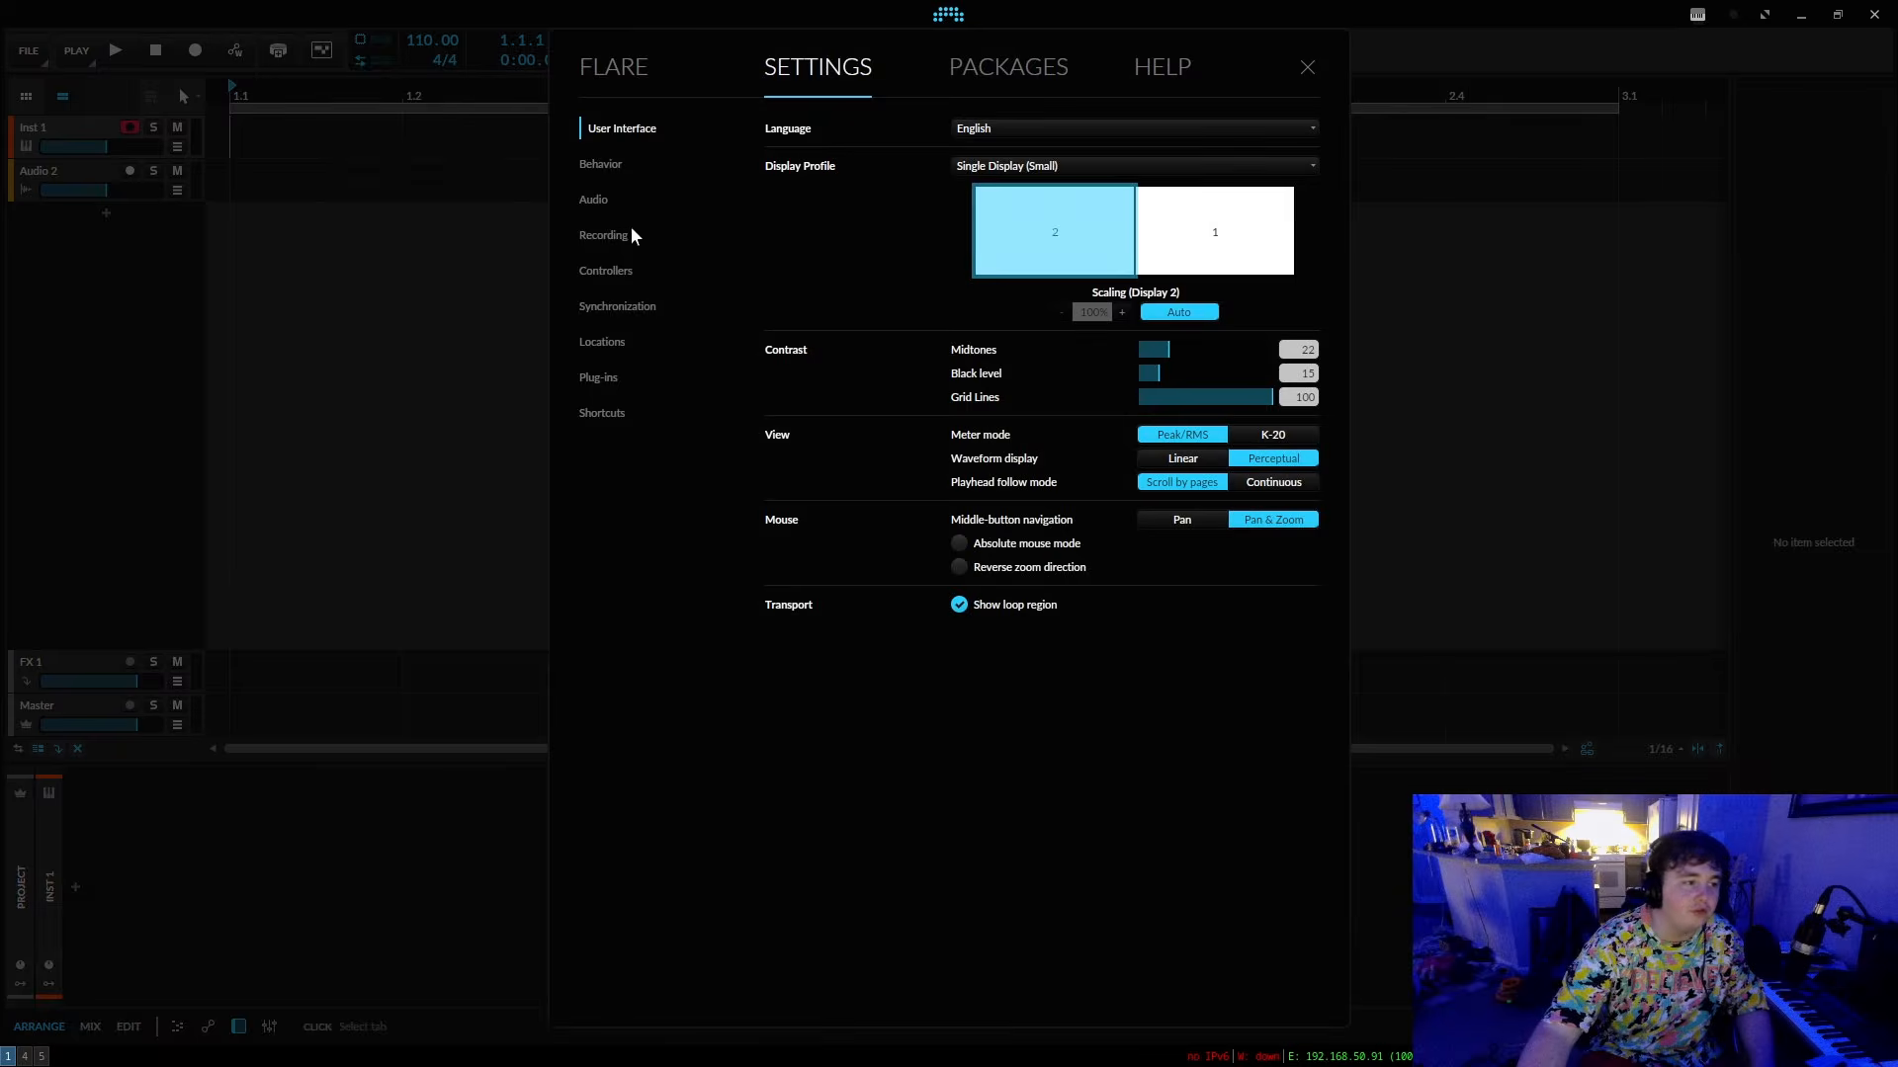
click(596, 198)
click(1195, 287)
drag(1199, 294, 1048, 286)
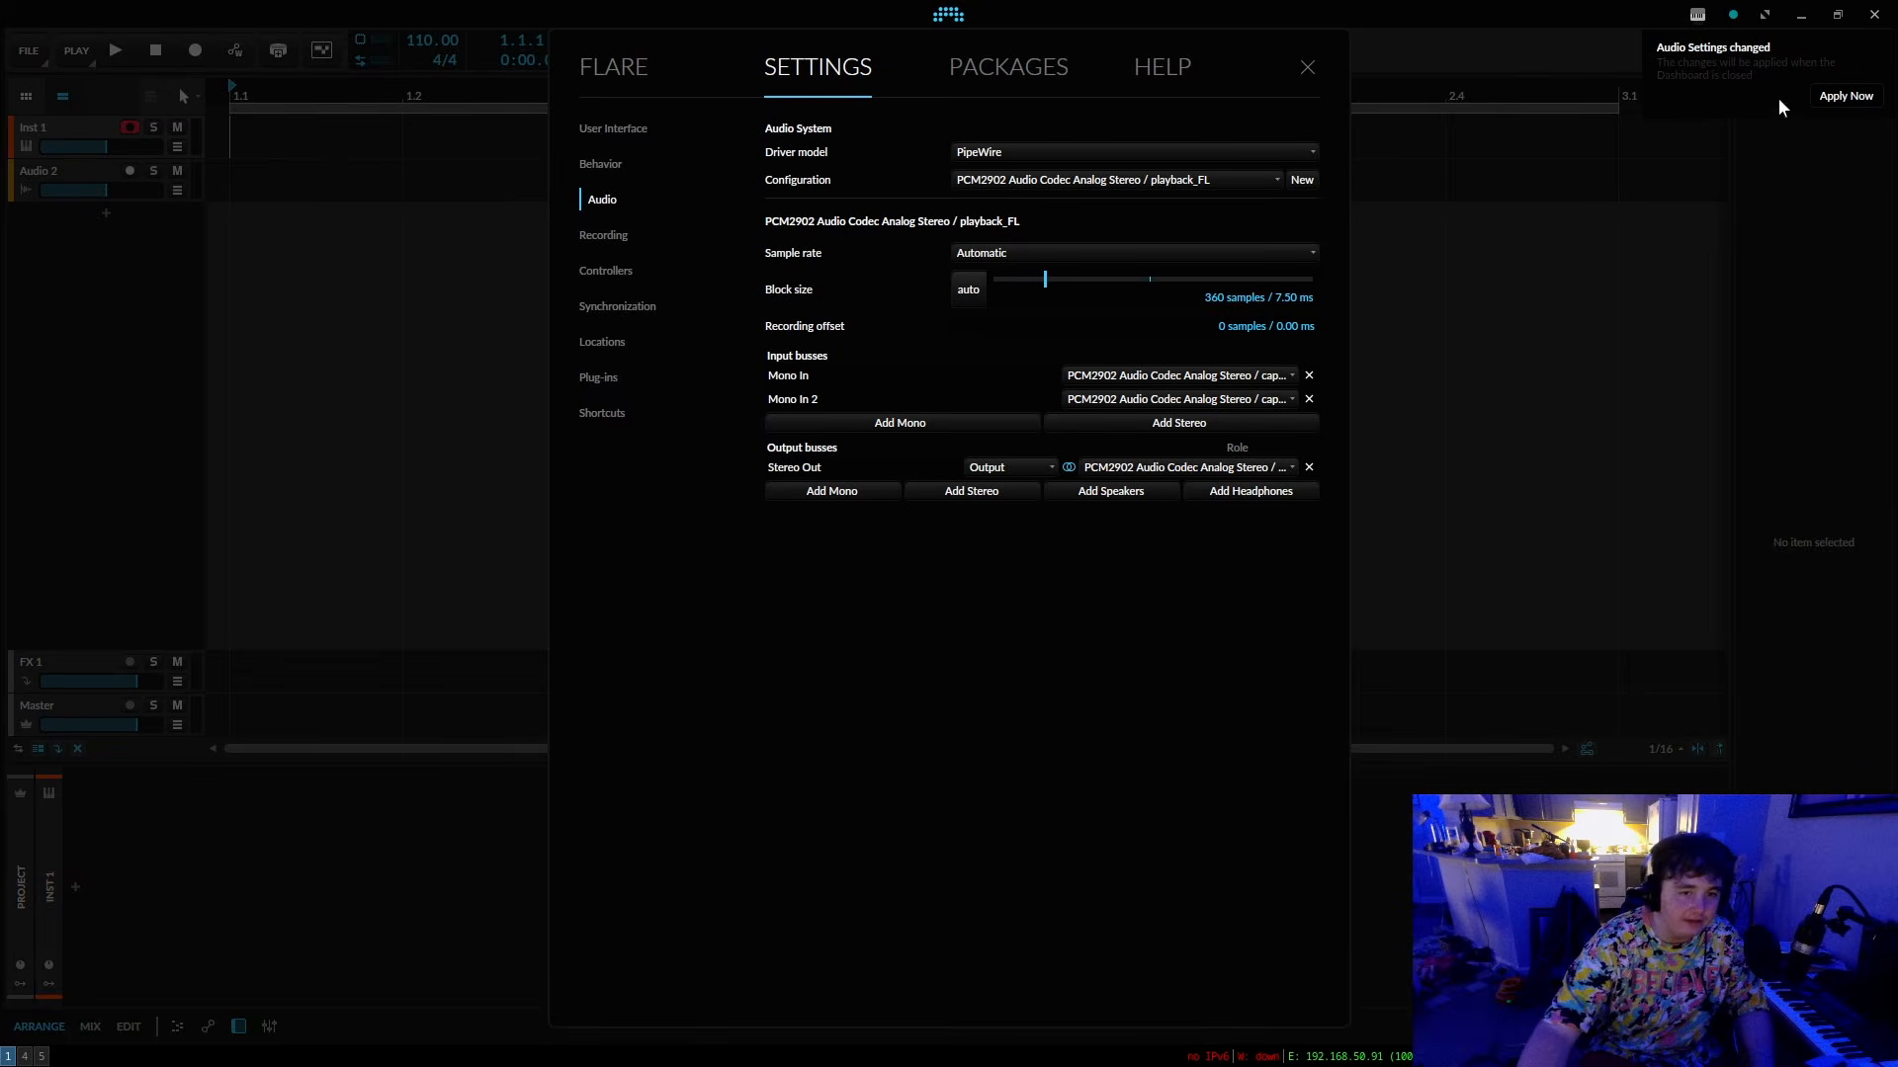
click(1829, 101)
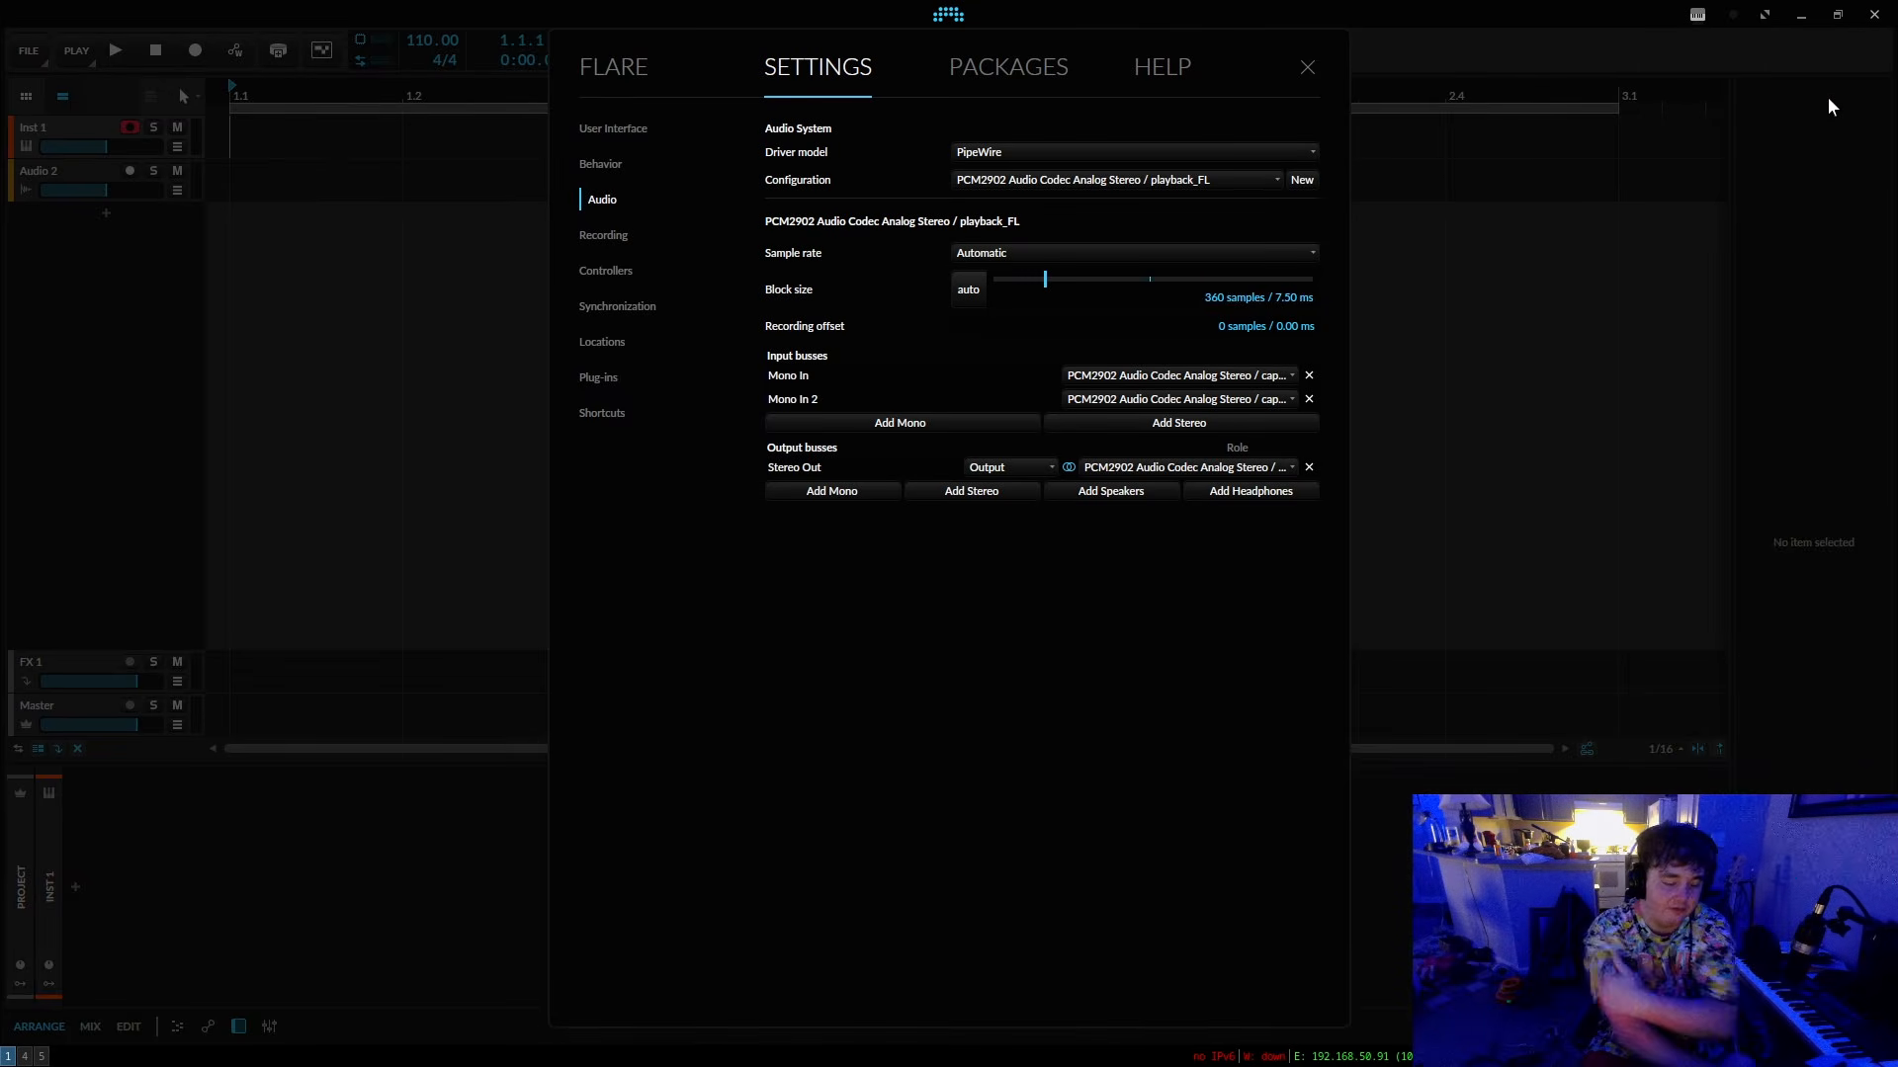
key(Escape)
Open a terminal and run neofetch to examine the processor and other system details.
key(super+Return)
text(neofetch)
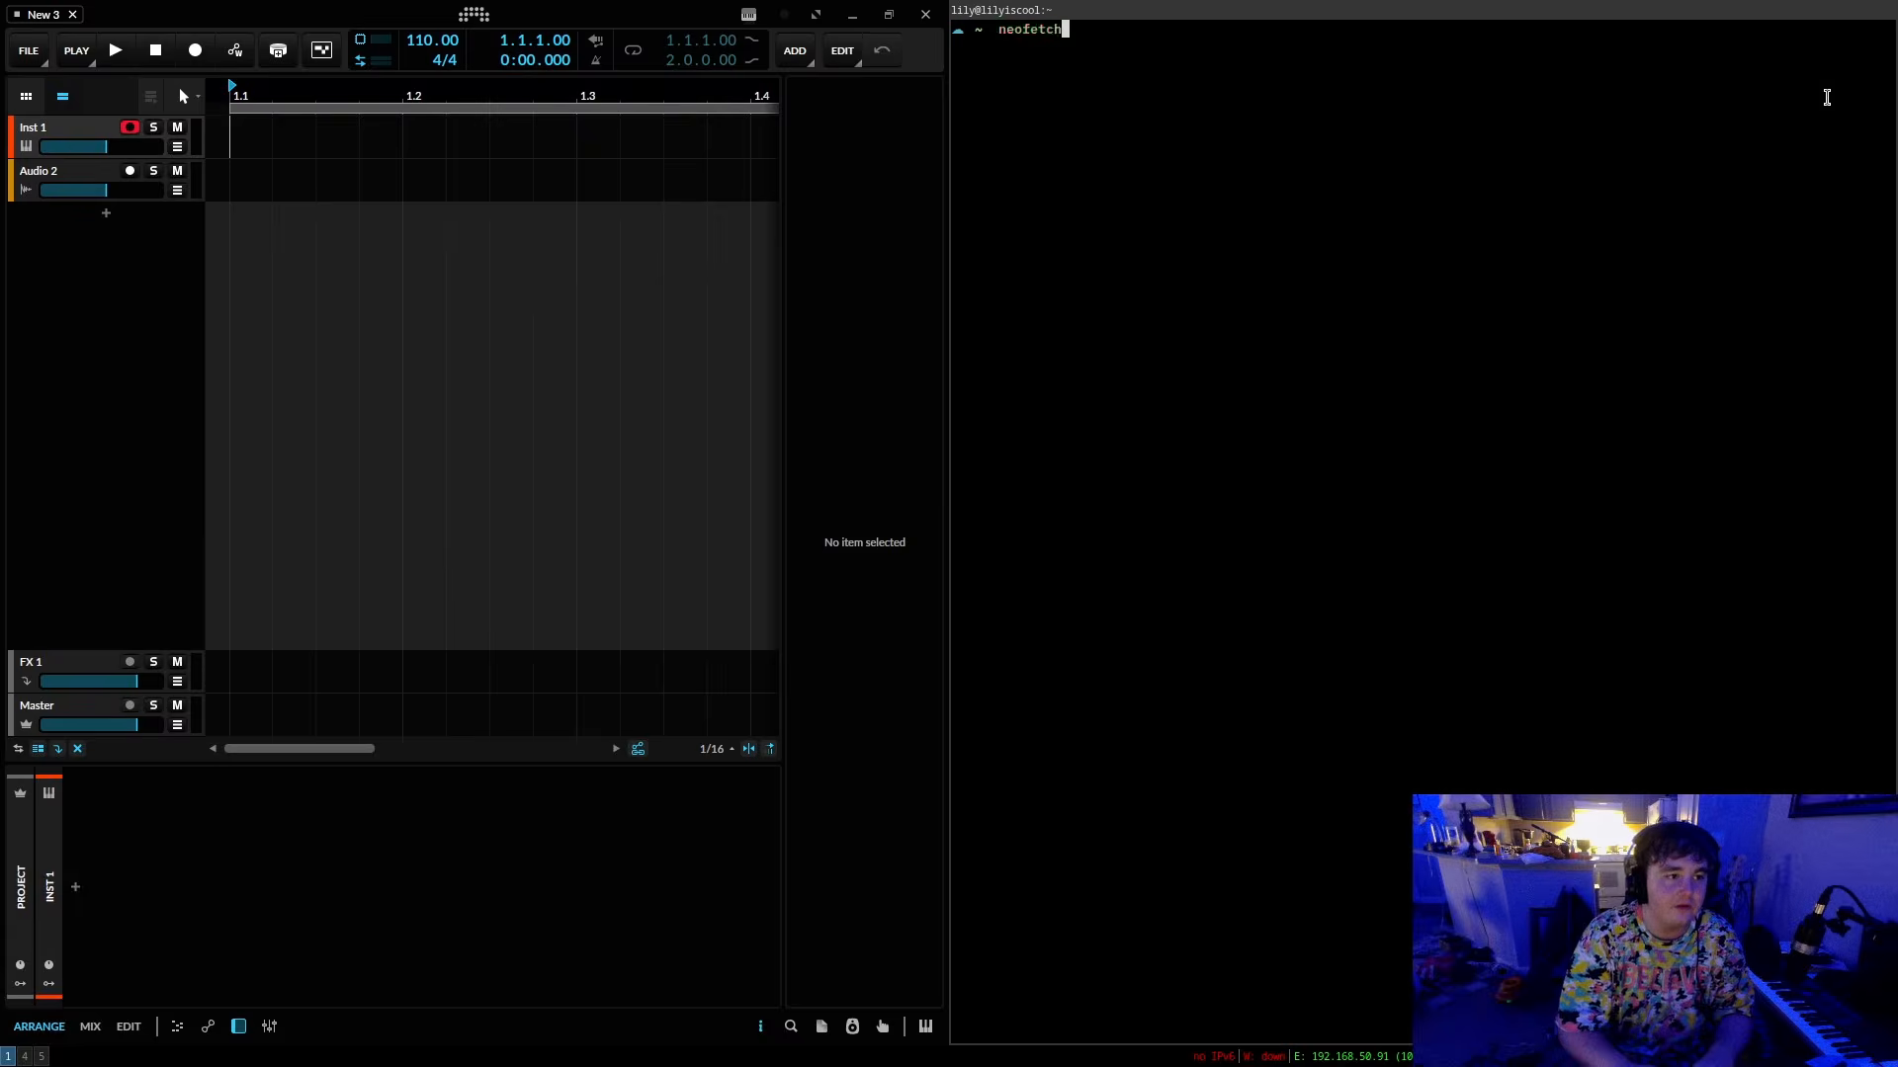
key(Return)
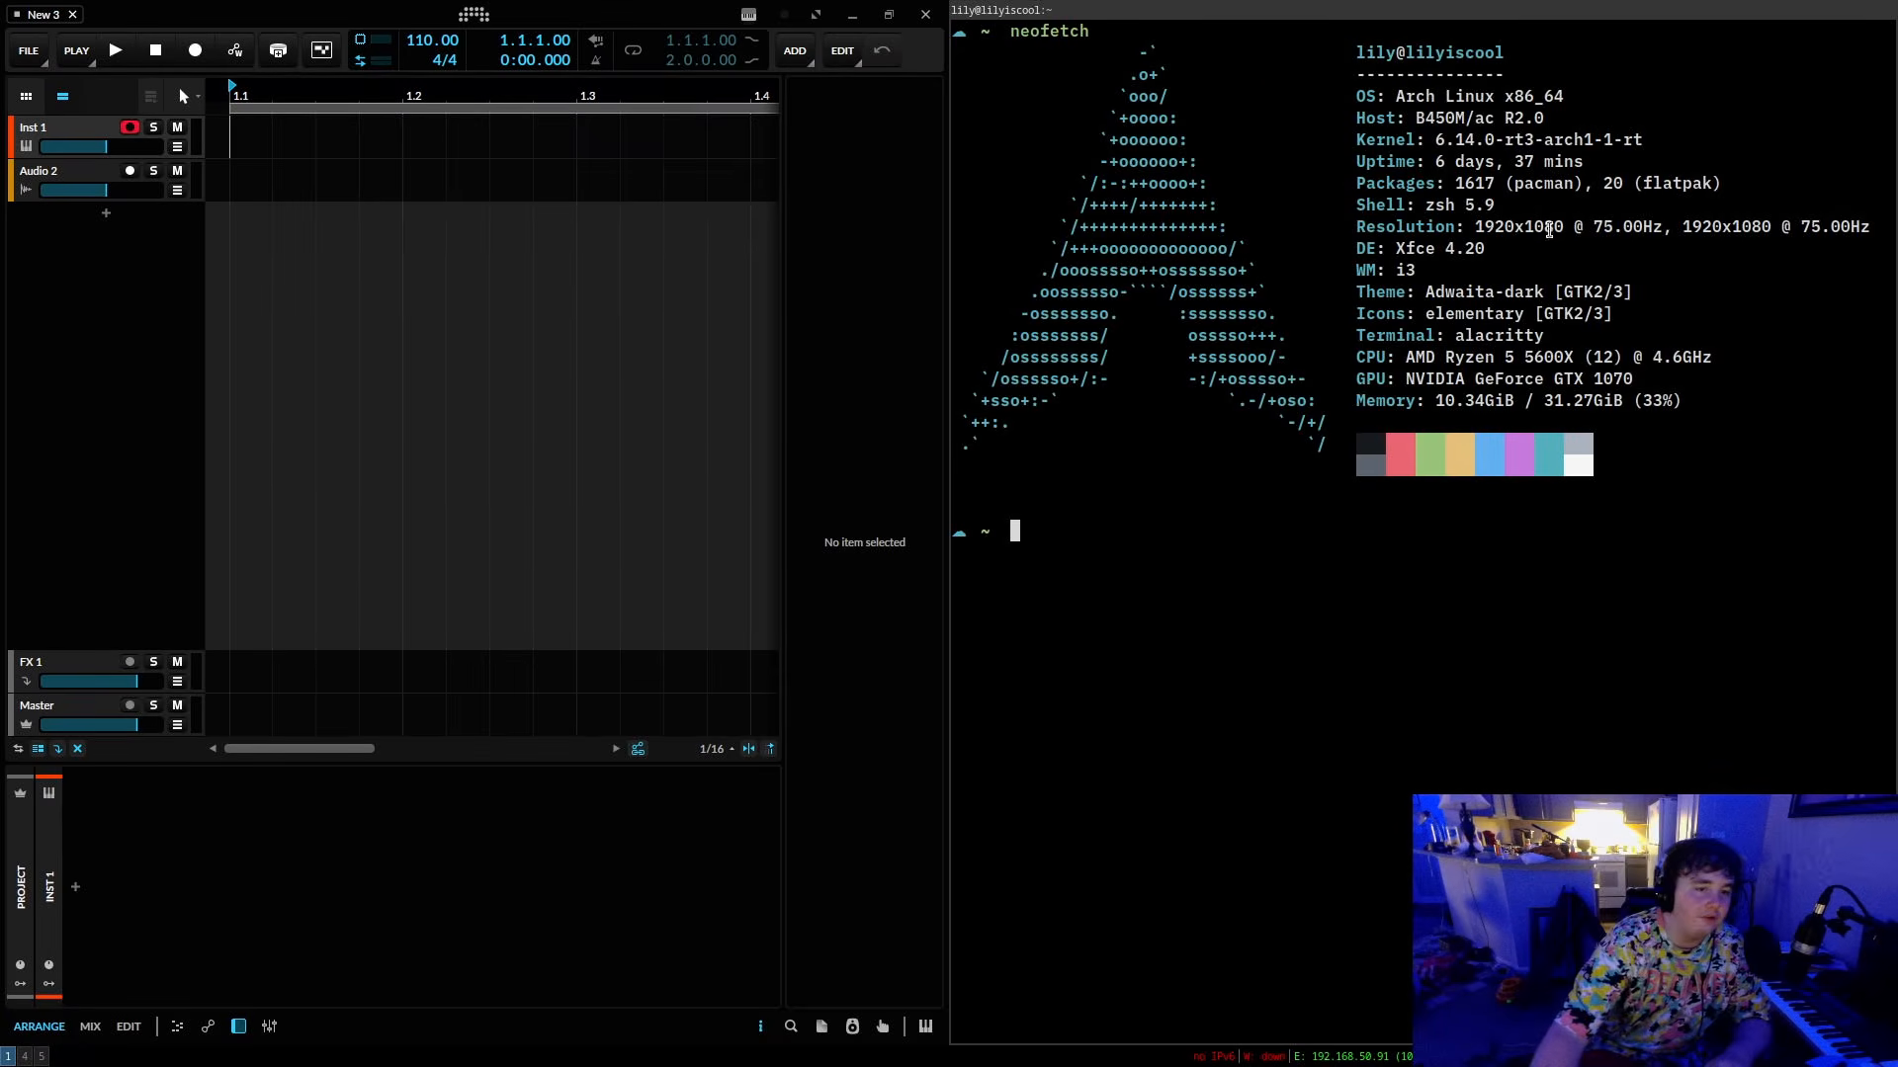
drag(1499, 355, 1703, 358)
click(1729, 355)
click(1710, 356)
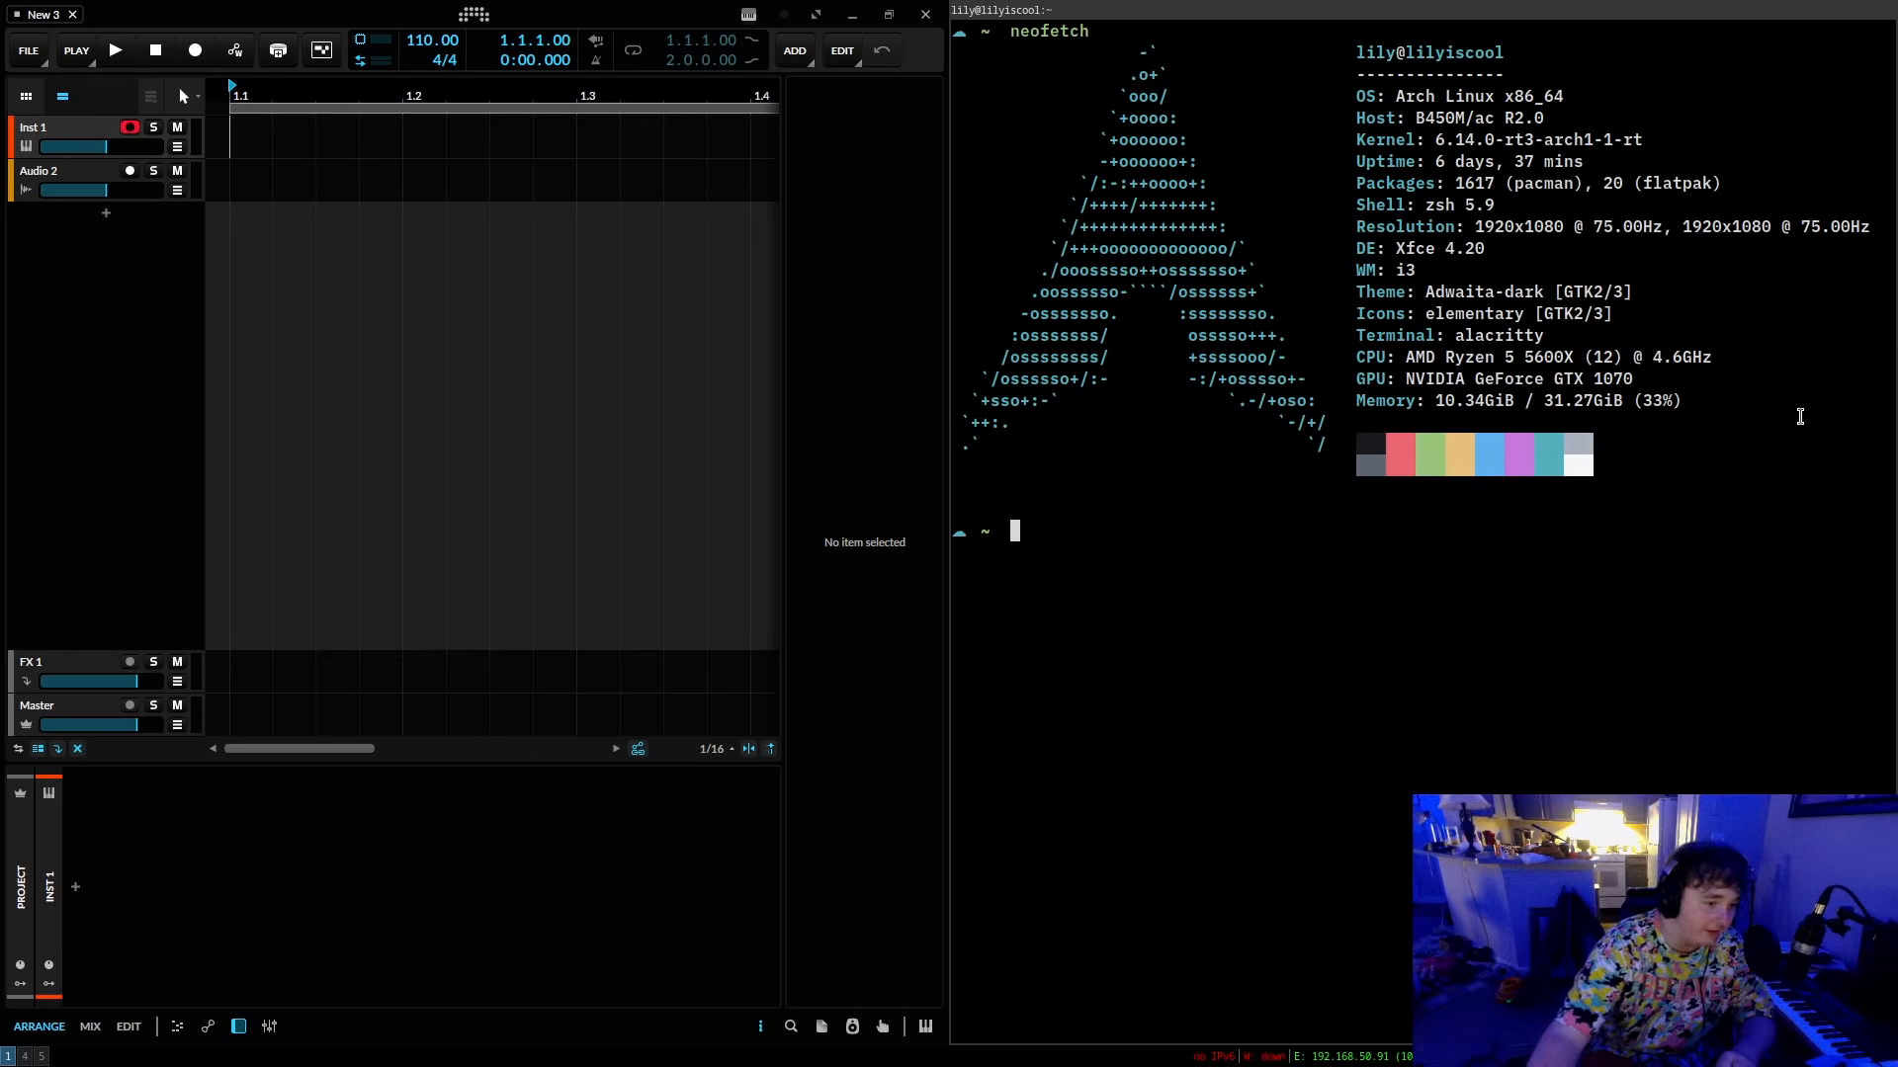
Run htop to check the processor and memory load, quit it and close the terminal.
text(htop)
key(Return)
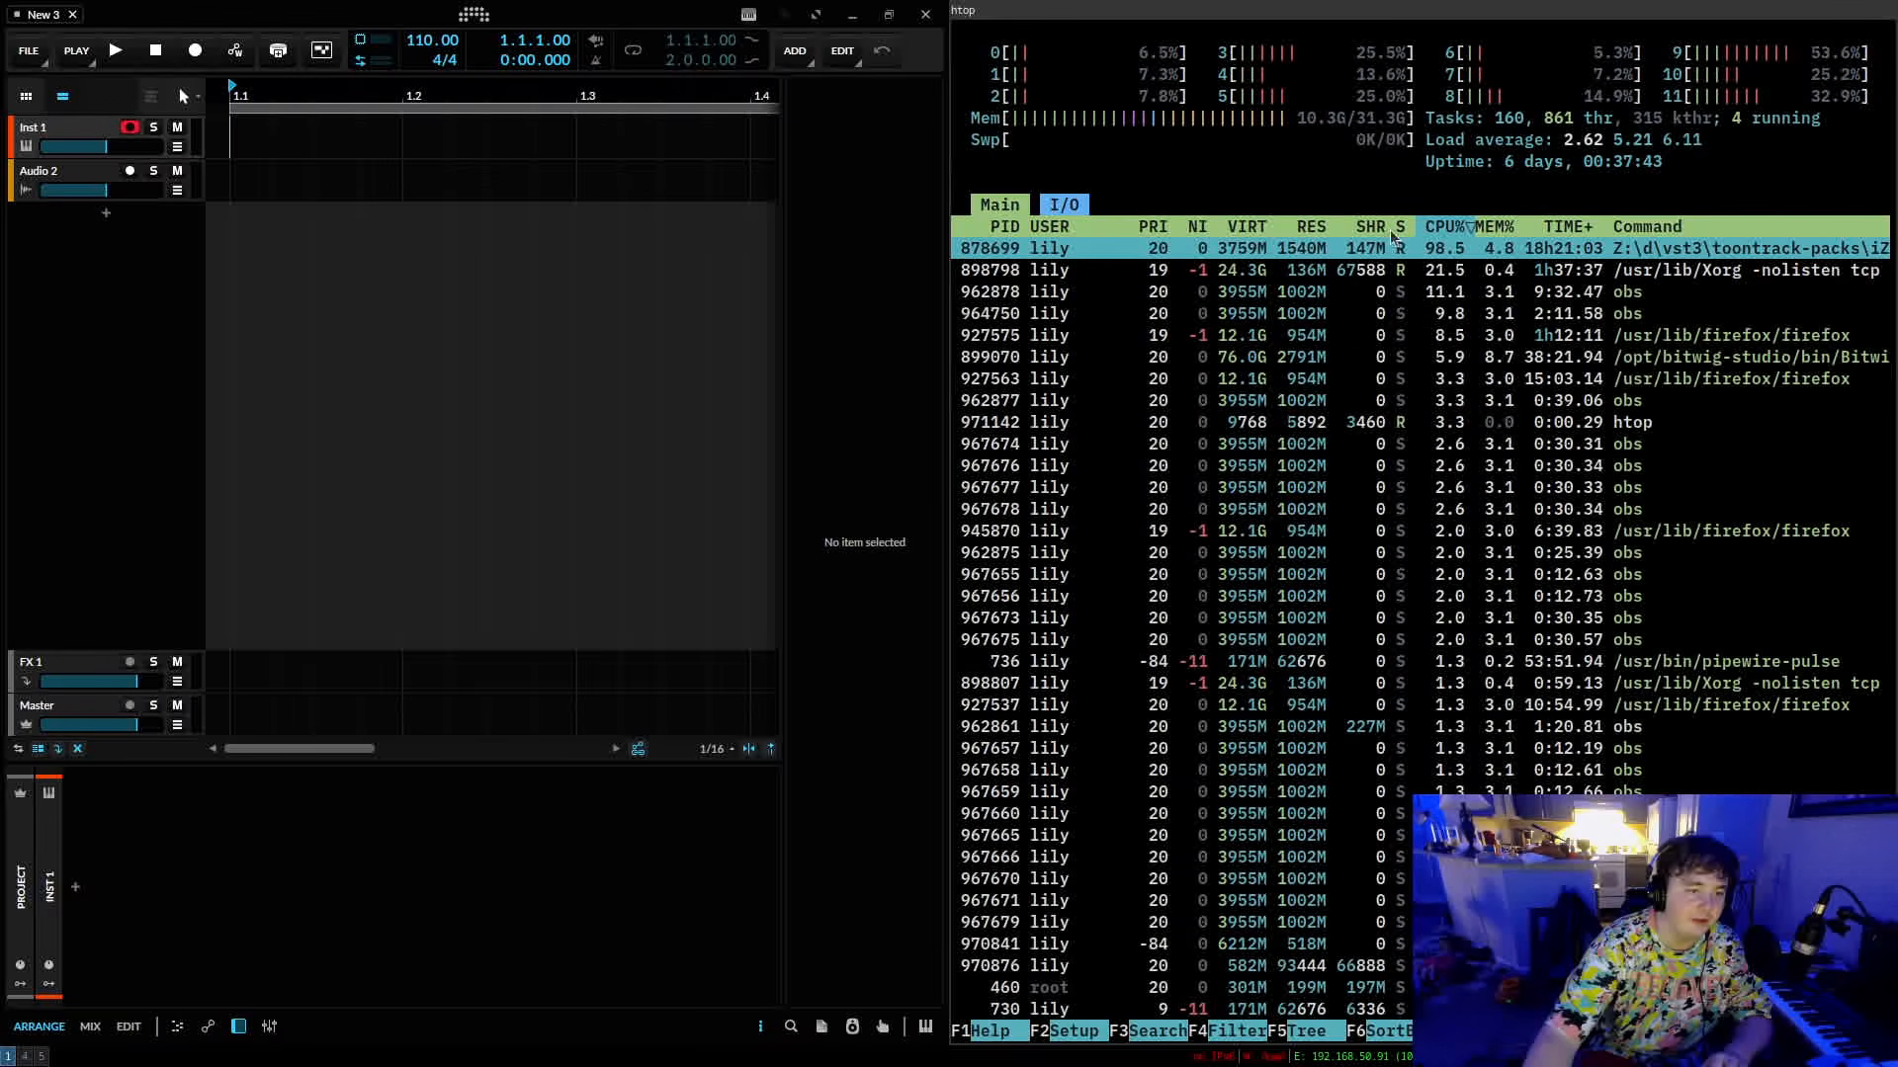
key(q)
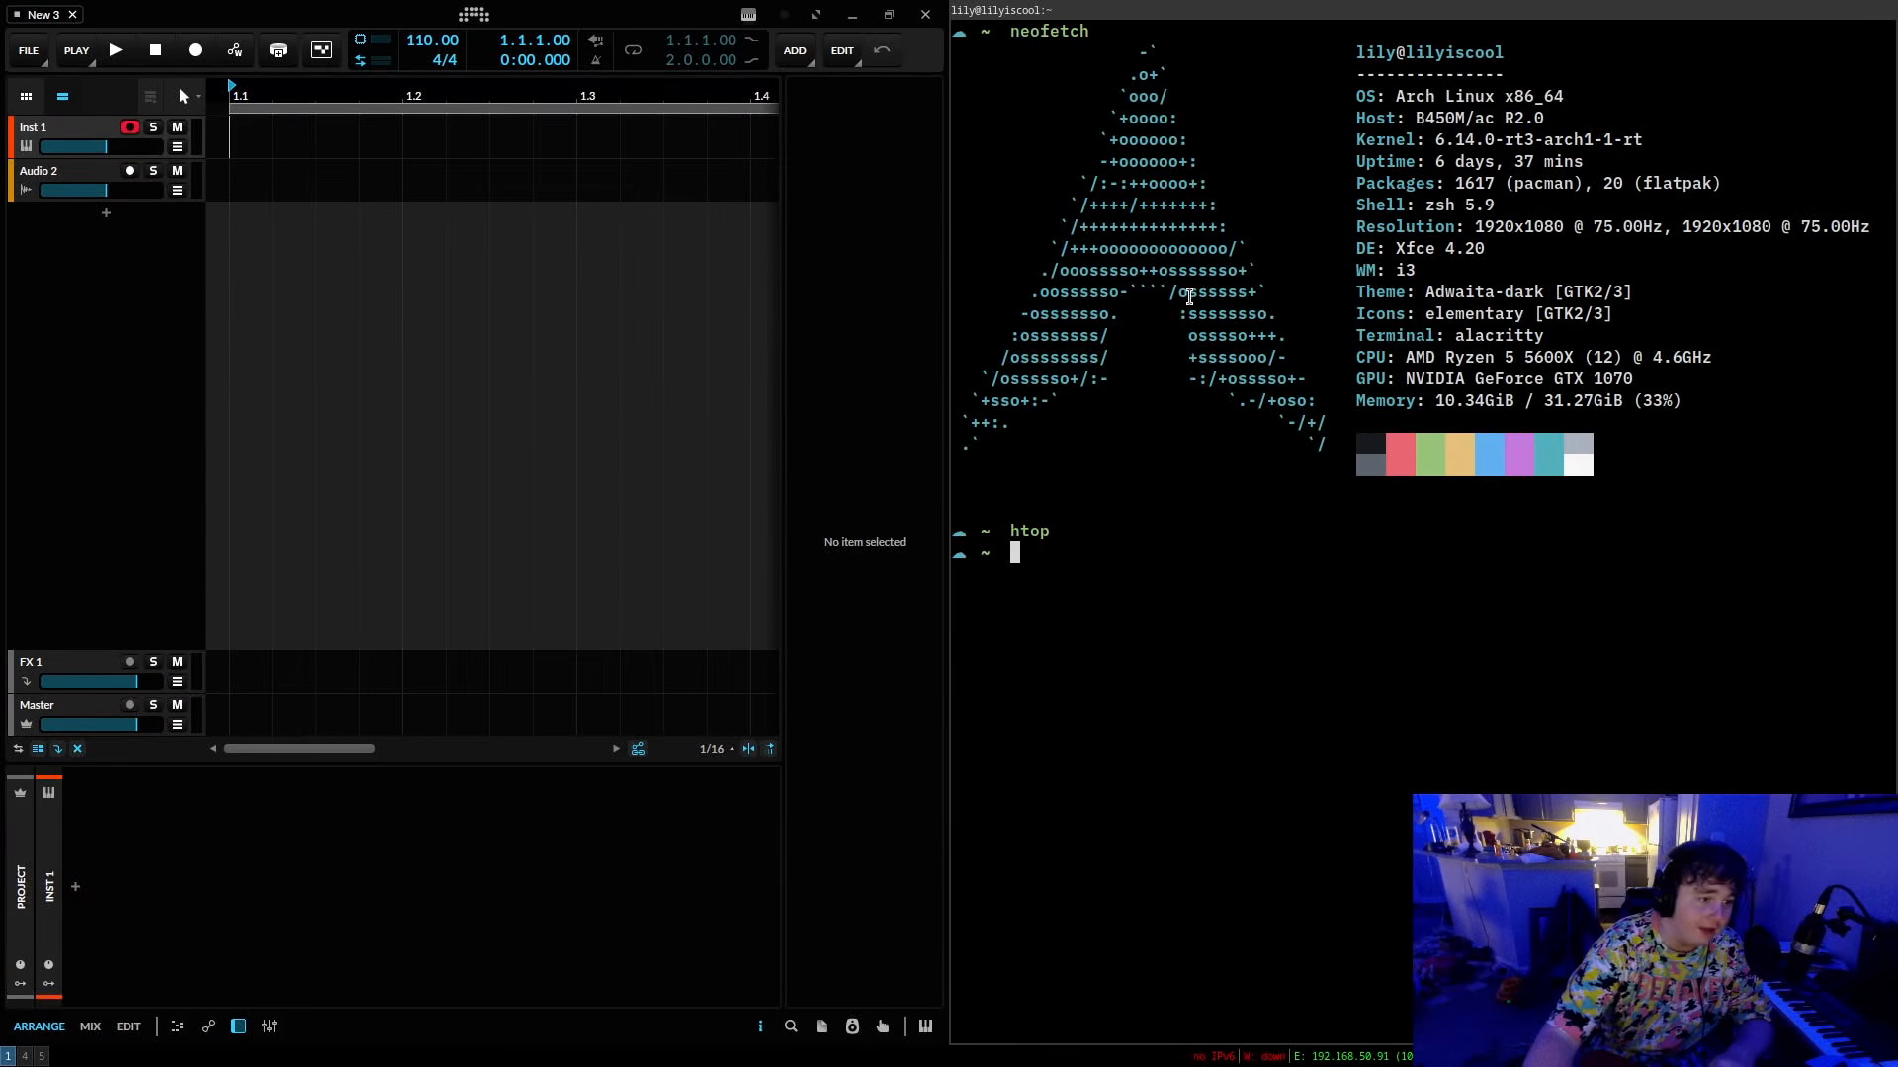
key(ctrl+d)
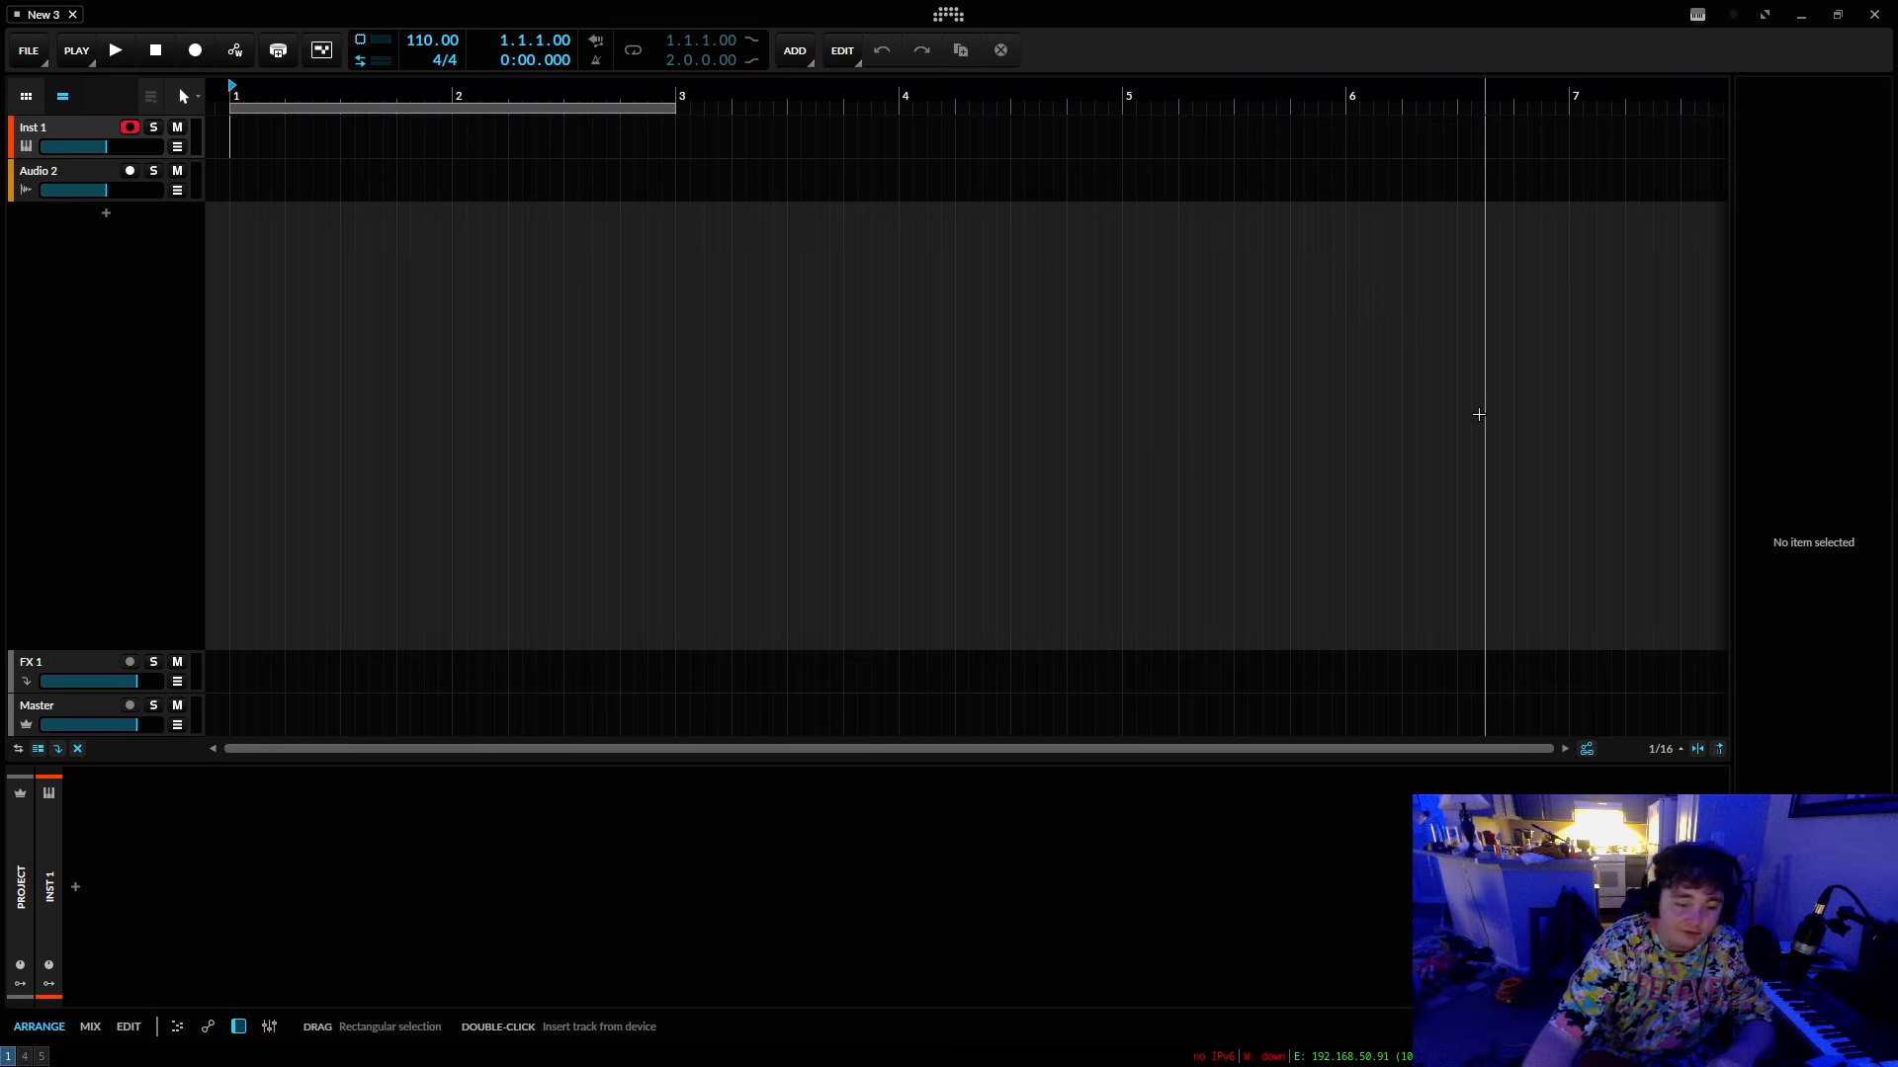
drag(731, 96, 1504, 95)
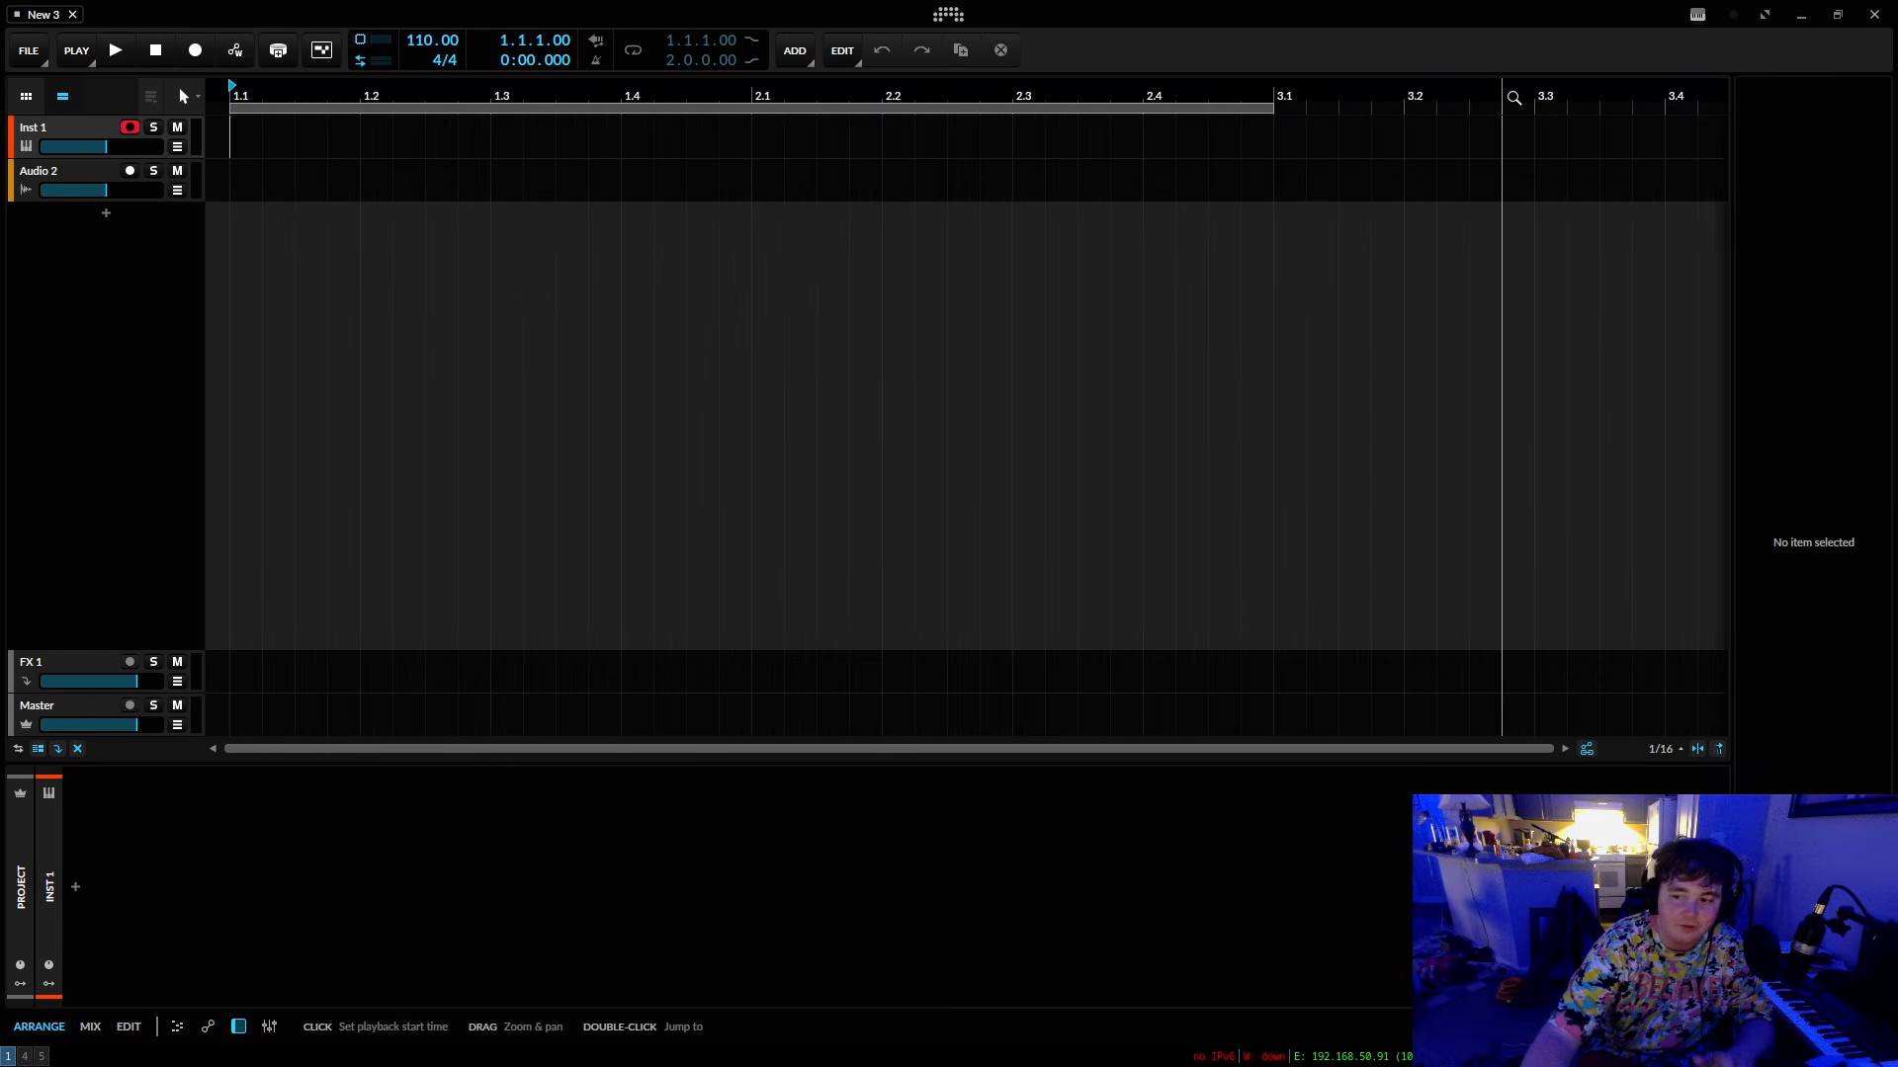